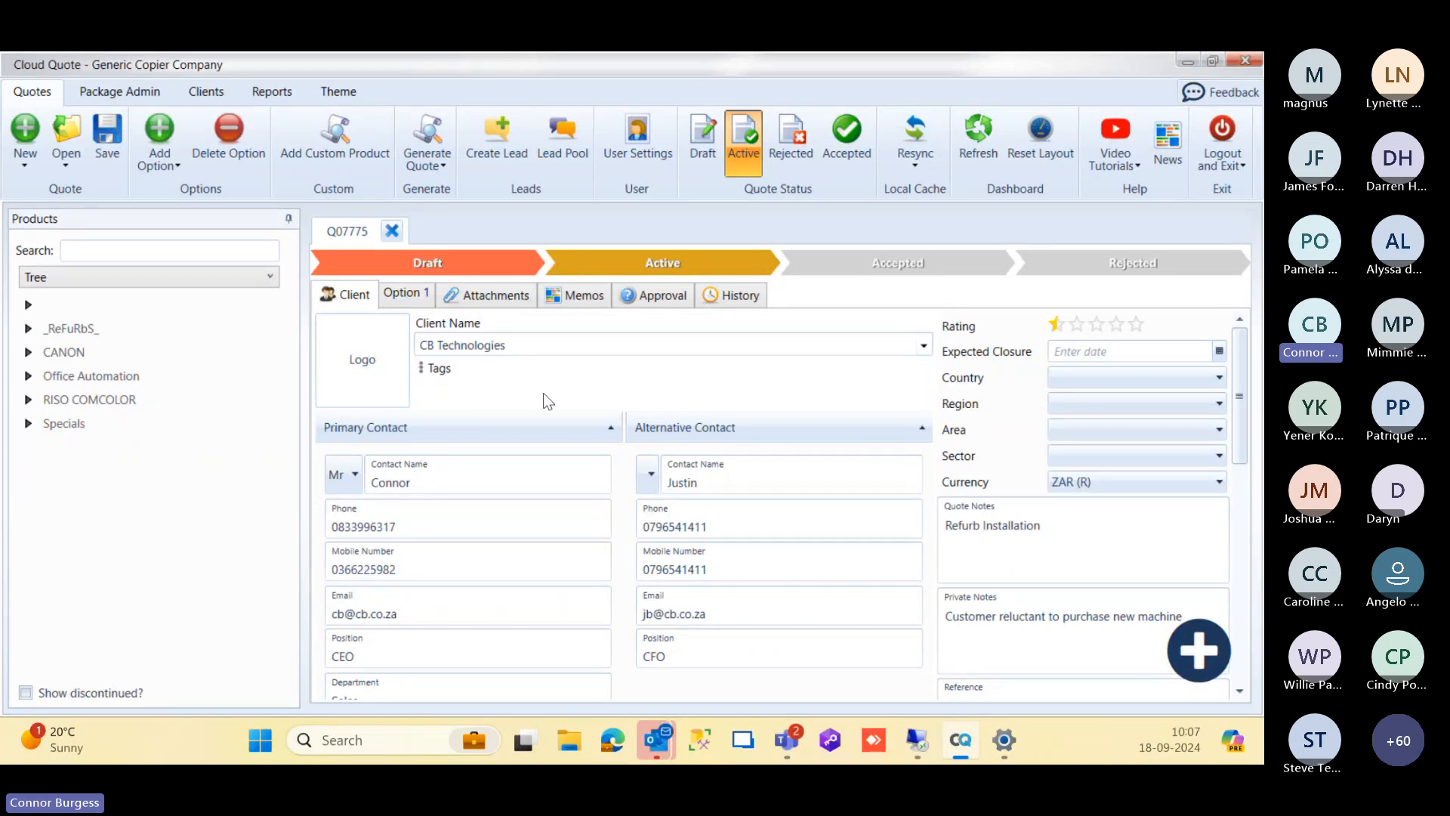
# Step: Review Option 1 of the quote, expanding the TASKalfa 2552ci accessories to examine them and collapsing them again
pyautogui.click(409, 296)
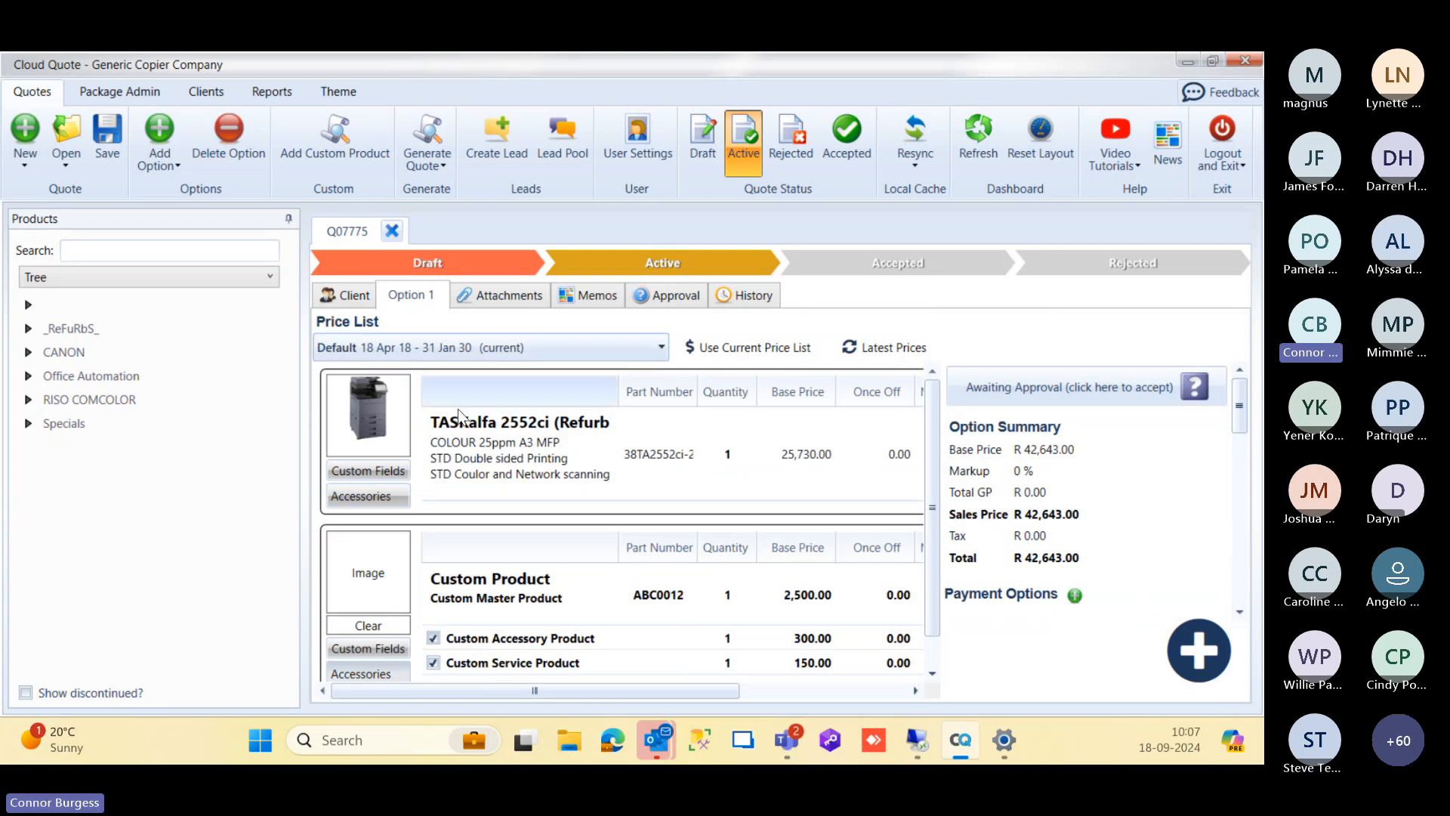
pyautogui.click(371, 498)
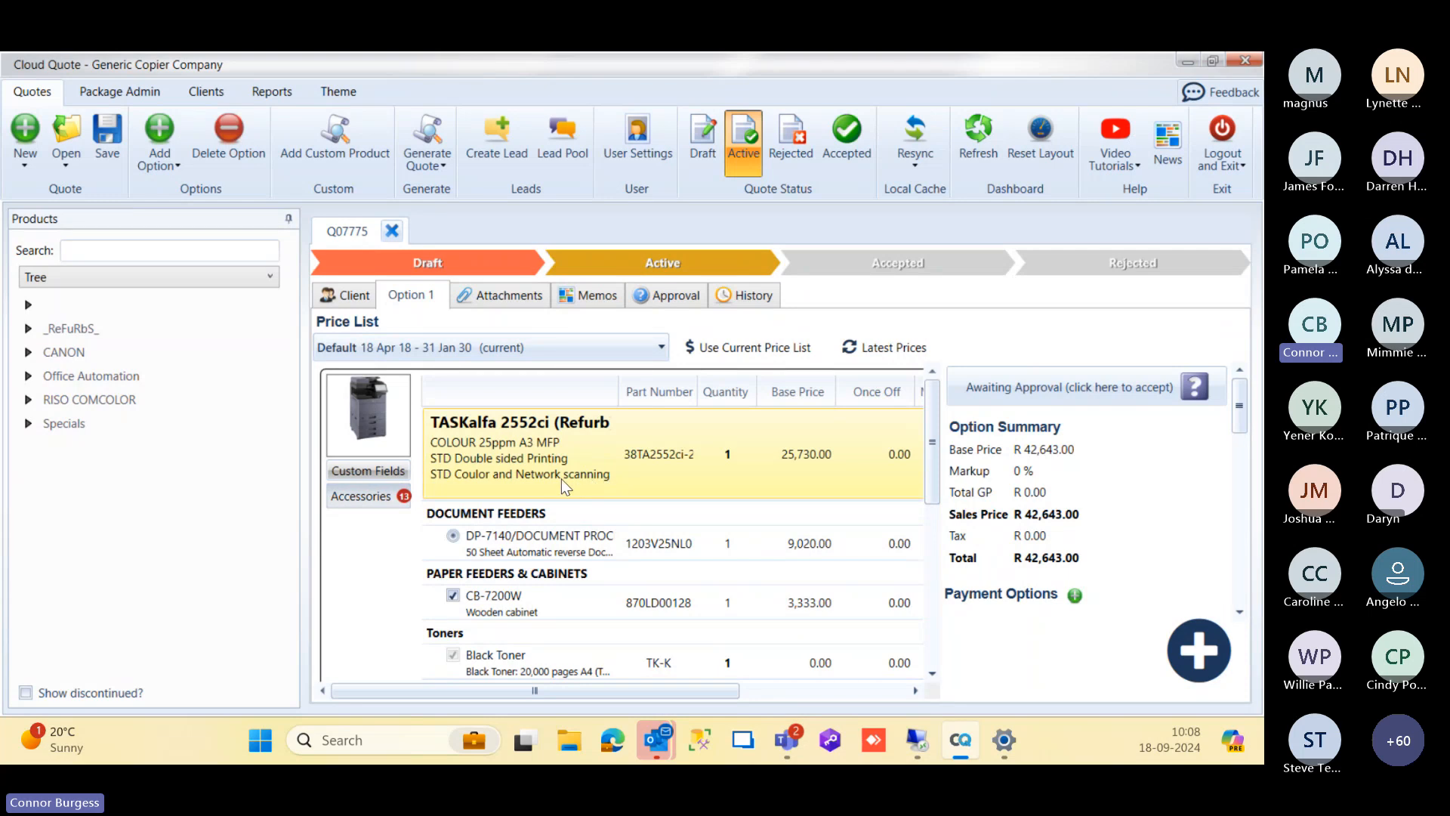
pyautogui.scroll(-1, 561, 473)
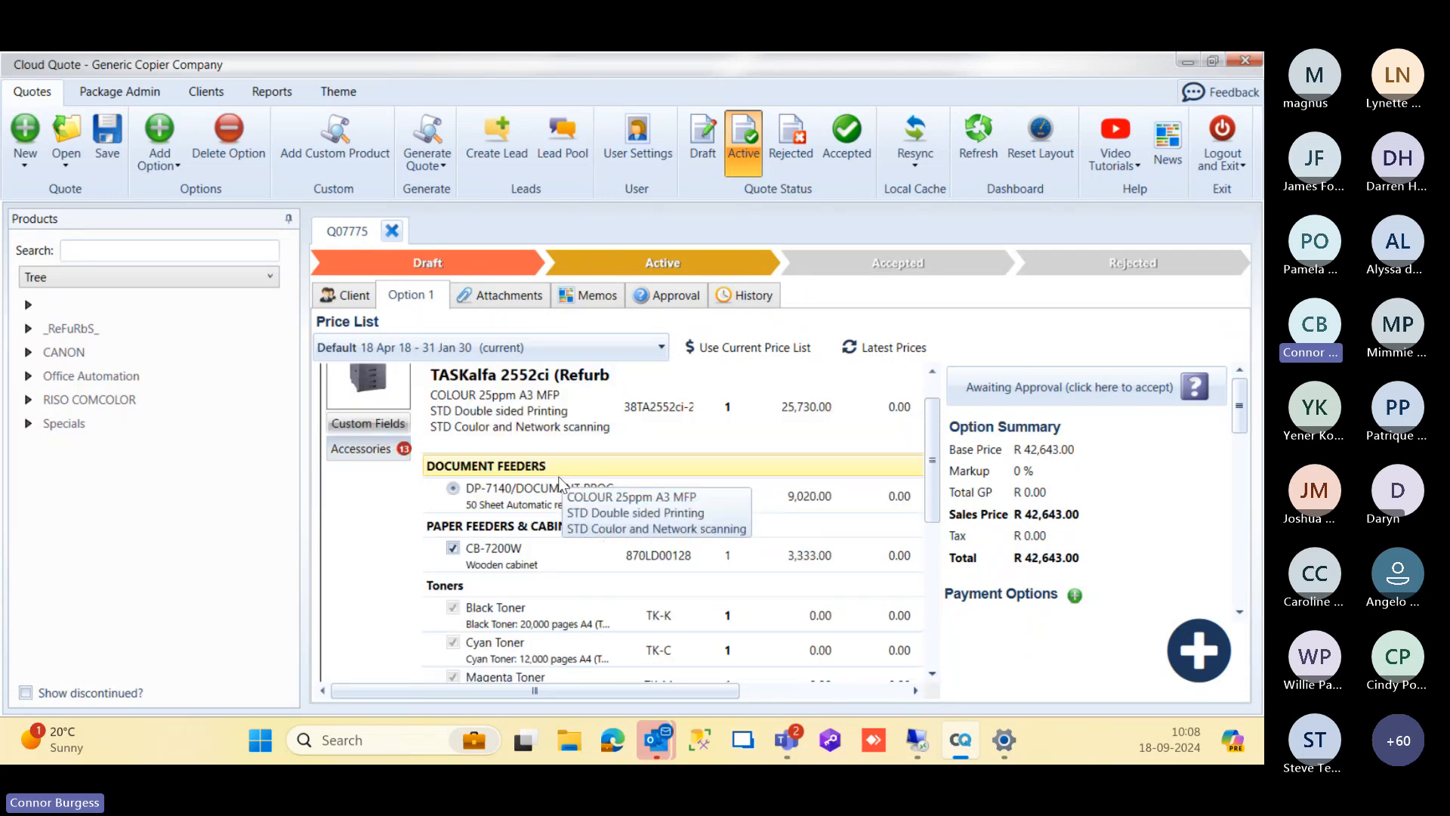
pyautogui.scroll(-2, 520, 525)
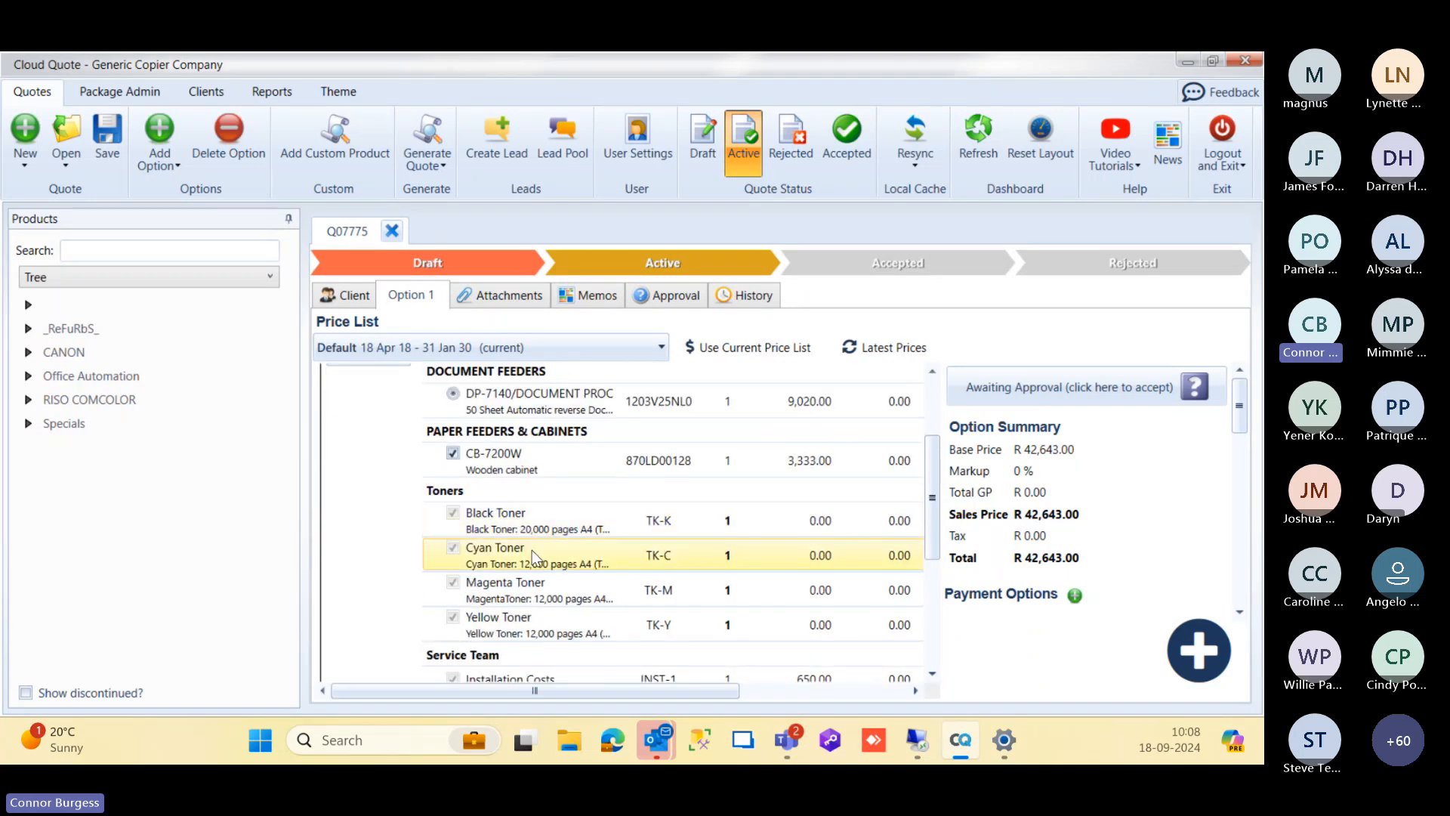
pyautogui.scroll(-1, 506, 536)
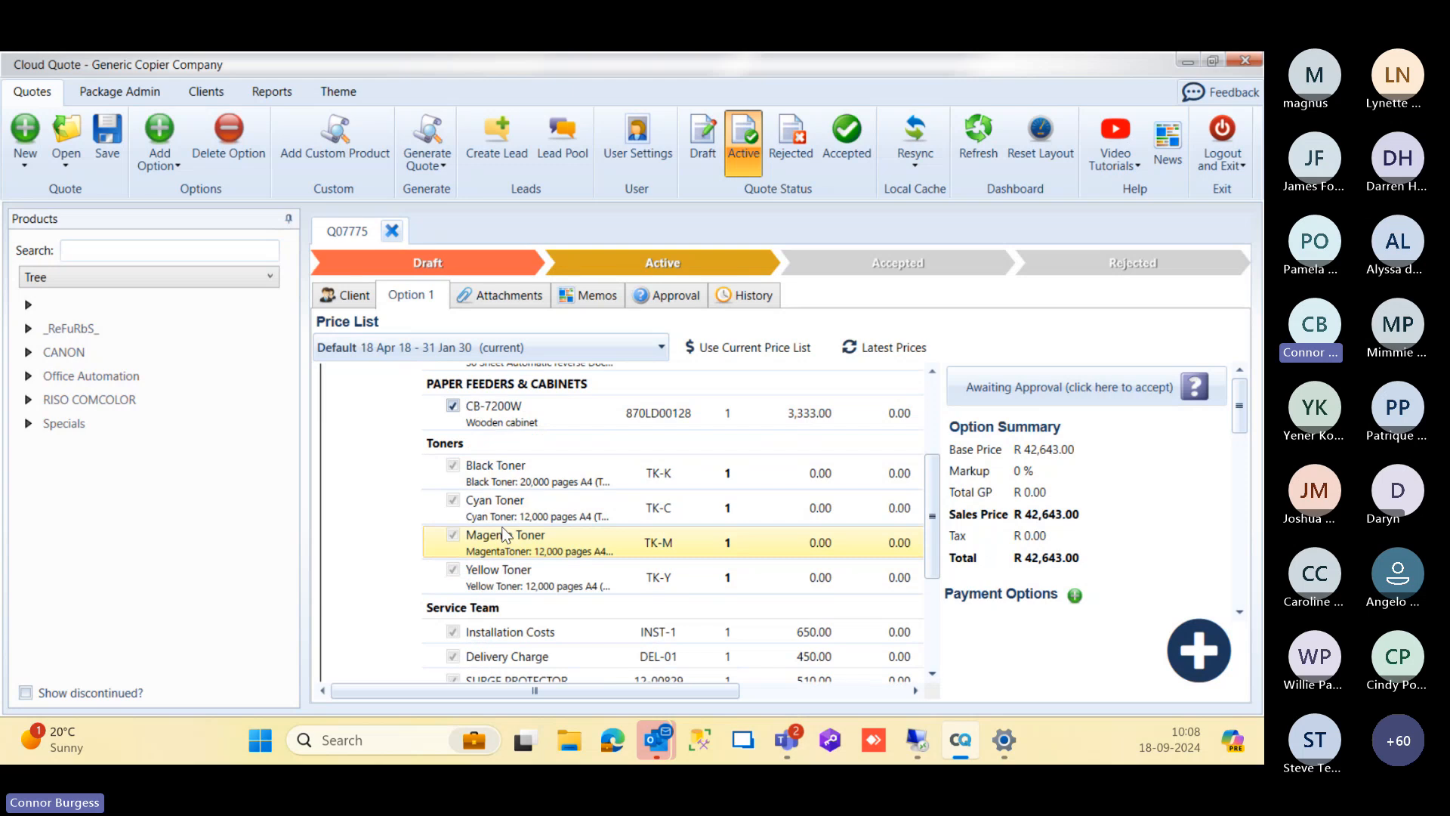
pyautogui.scroll(2, 499, 529)
pyautogui.click(372, 408)
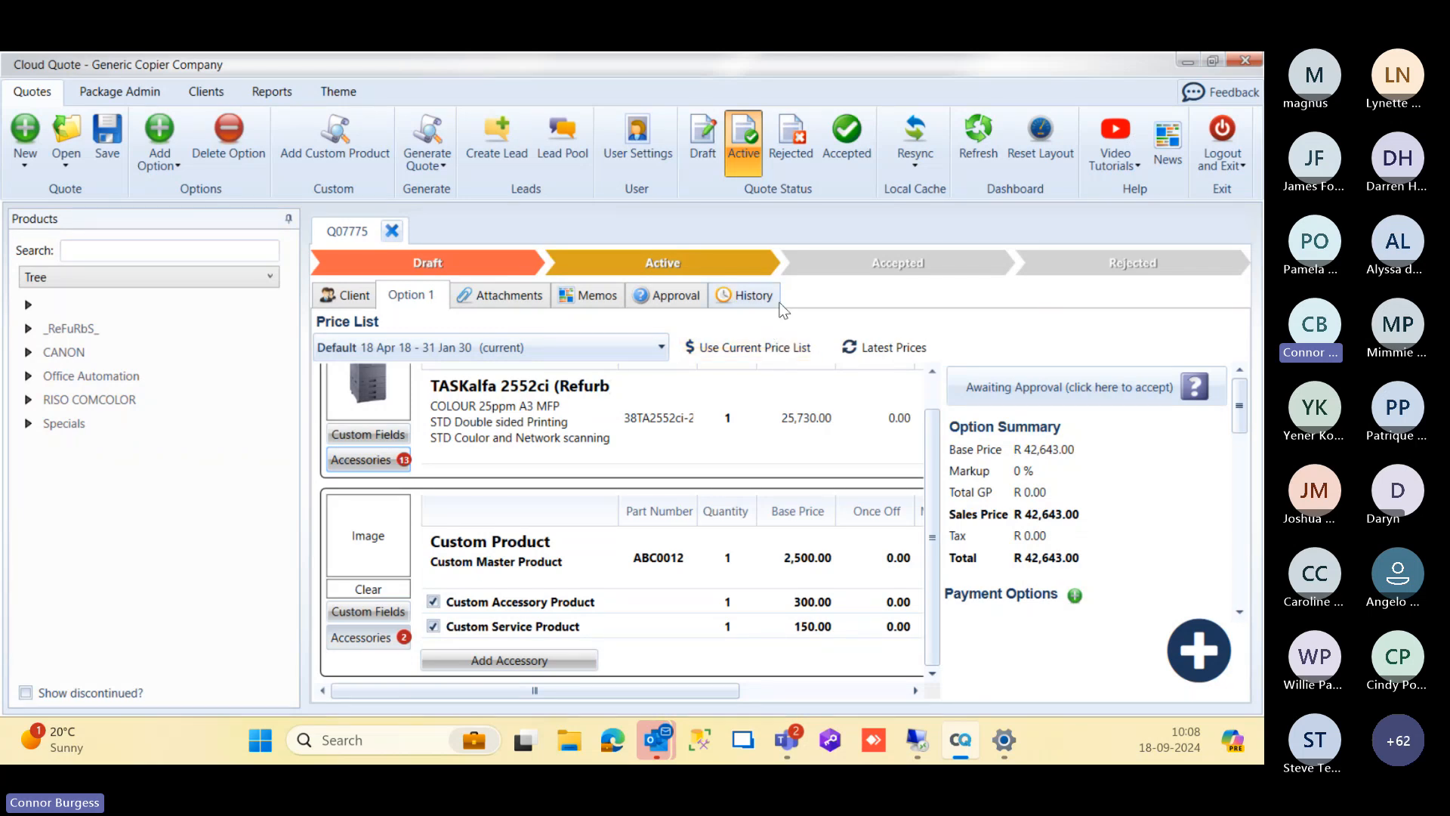
# Step: Set the quote's status to Accepted, confirm the change, then save and close the quote
pyautogui.click(843, 143)
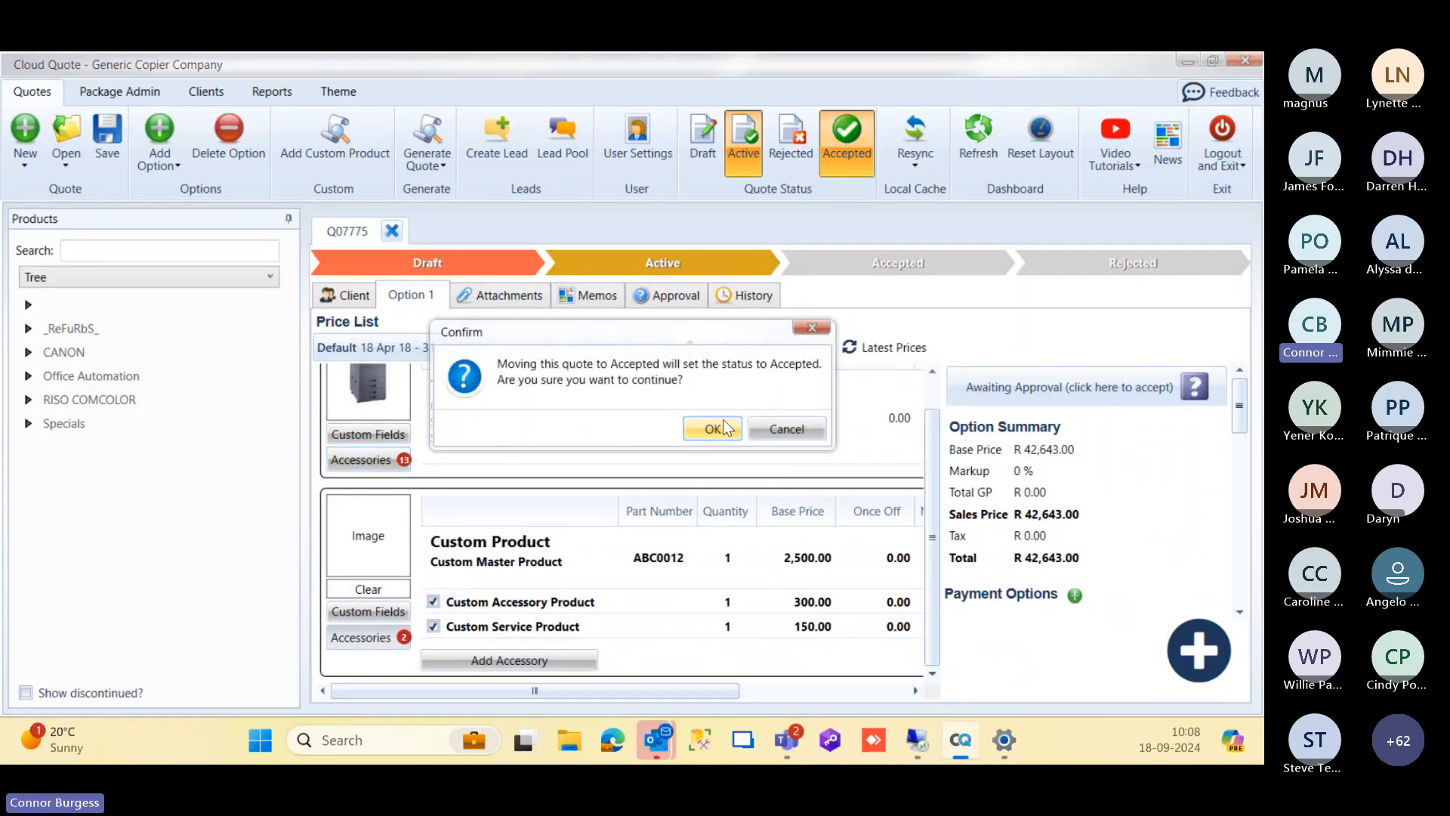
pyautogui.click(722, 425)
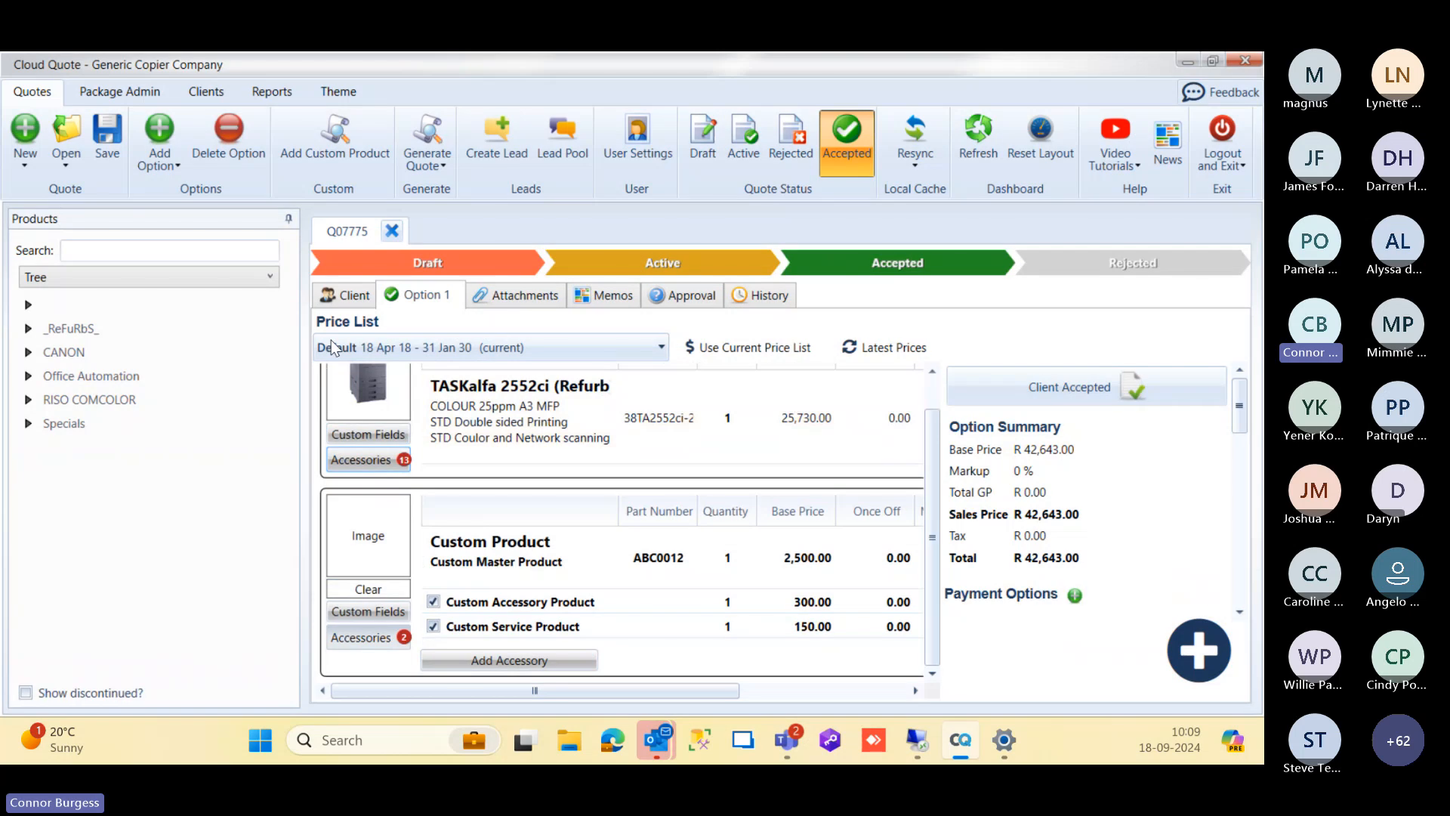
pyautogui.click(107, 136)
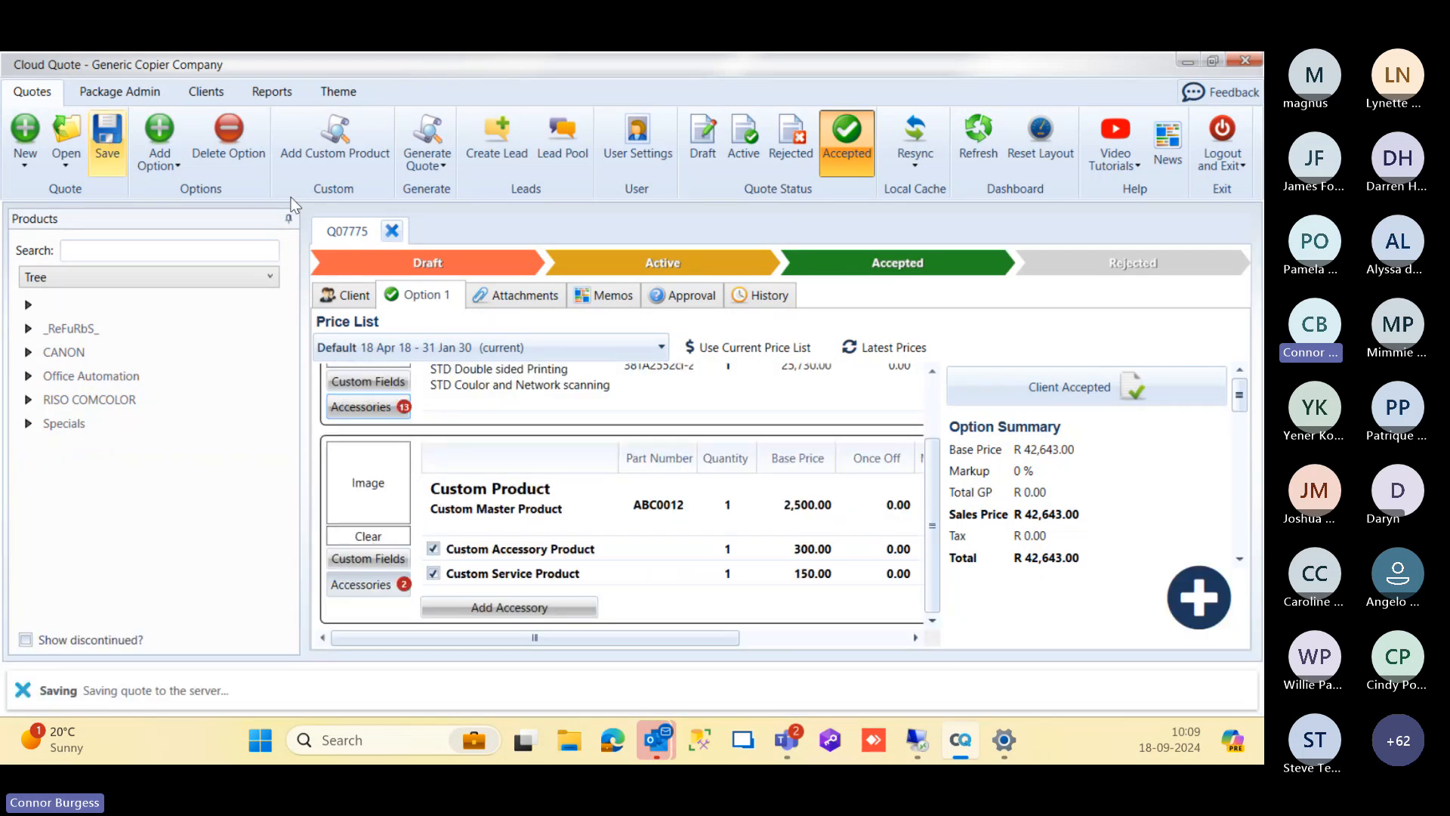
pyautogui.click(392, 231)
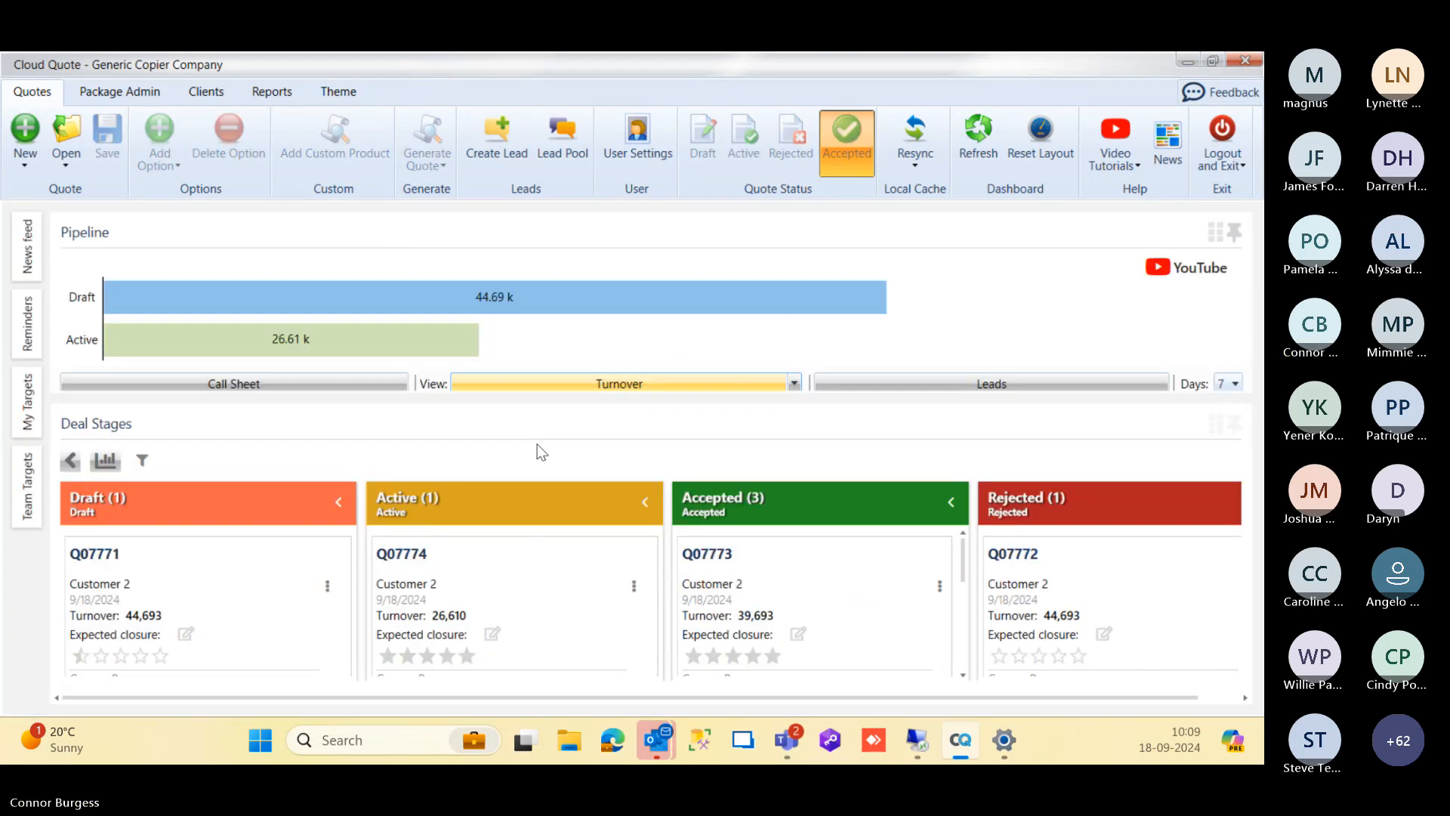
# Step: Switch to the ERP's sales quote list in the remote session and show the Rejected & CQ Rejected quotes
pyautogui.hotkey('alt', 'Tab')
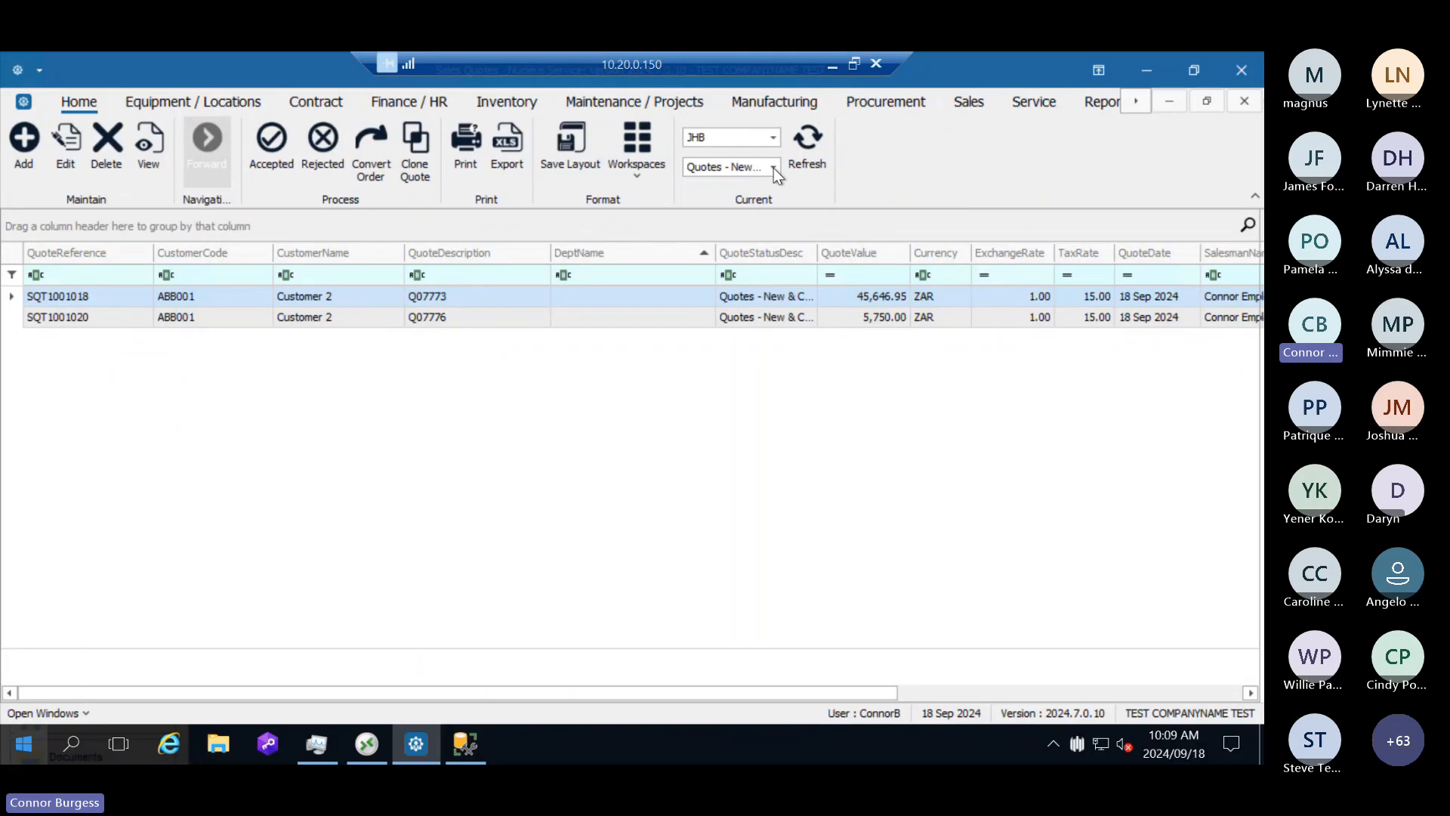
pyautogui.click(774, 166)
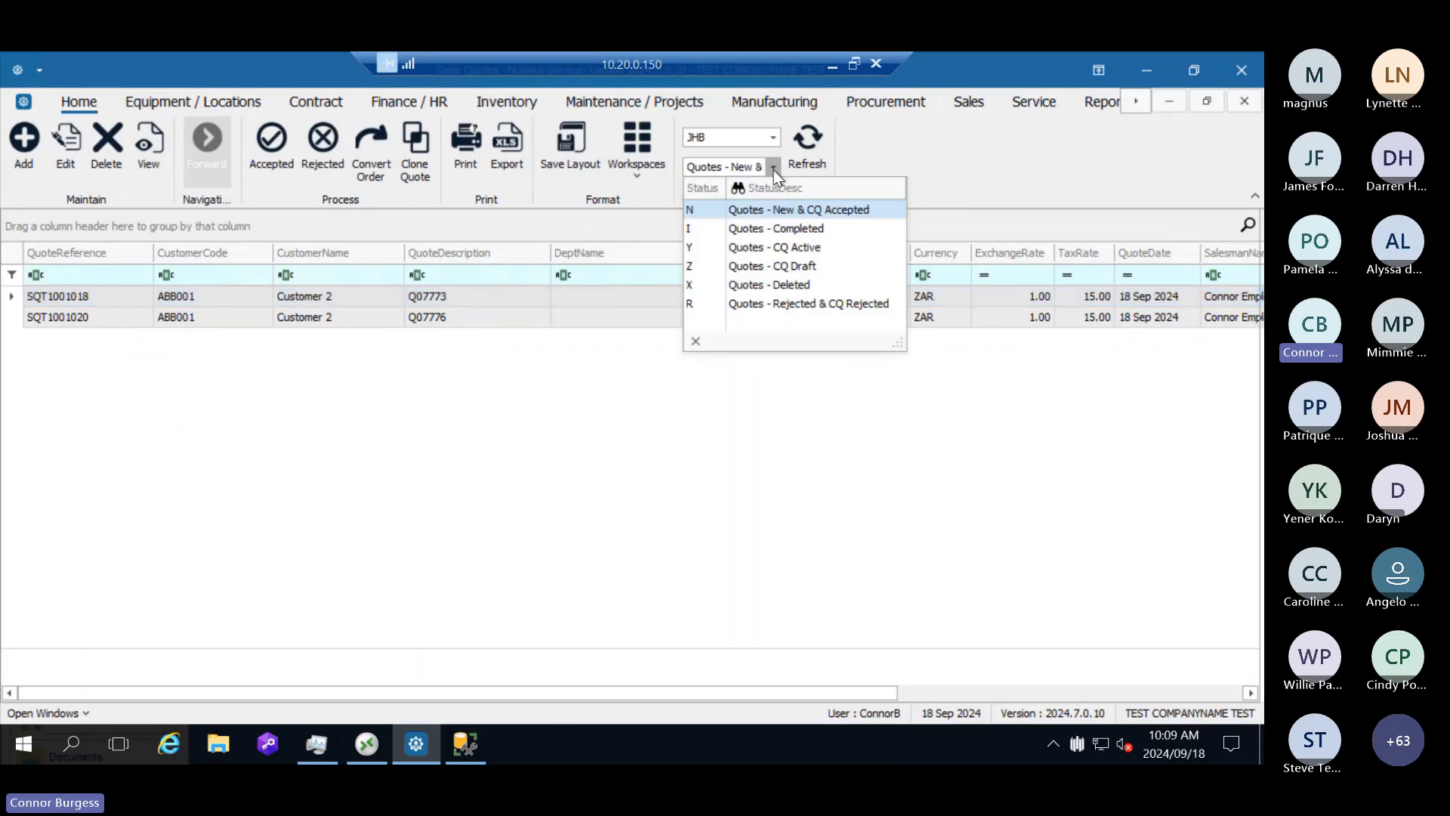
pyautogui.click(806, 304)
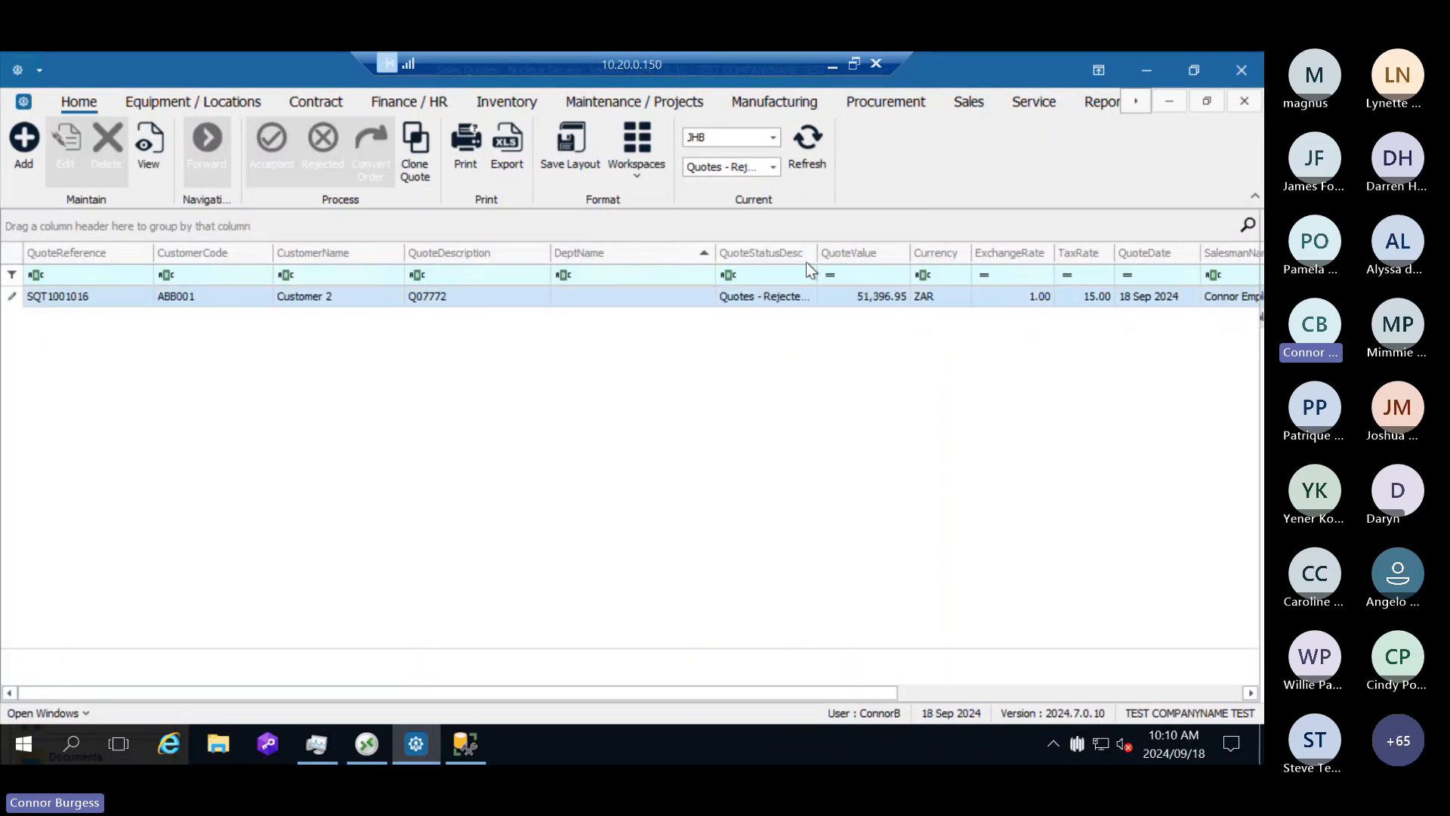
pyautogui.click(477, 297)
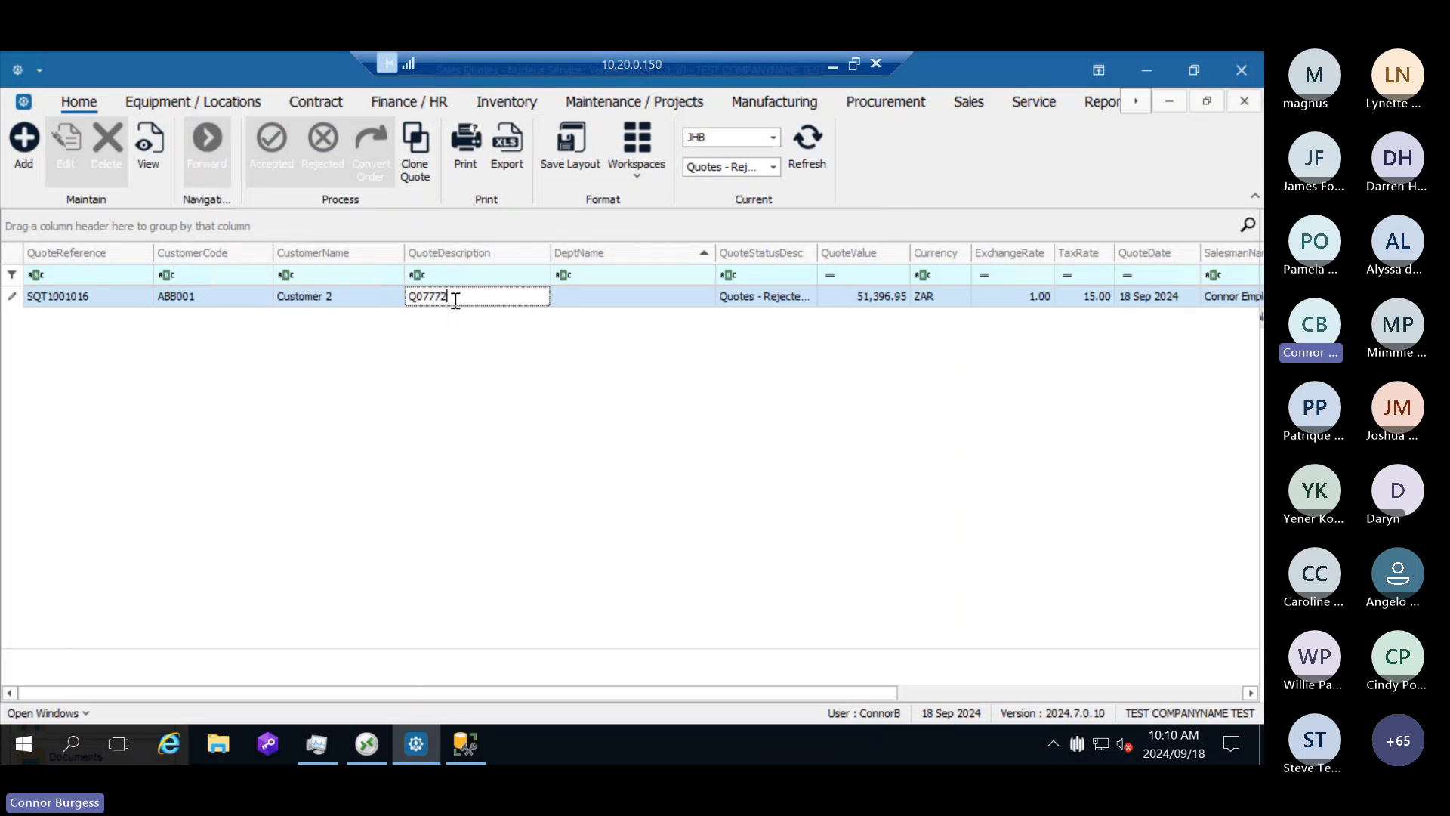
# Step: Filter the quote list by CQ Draft and by CQ Active to check the quotes in each status
pyautogui.click(771, 168)
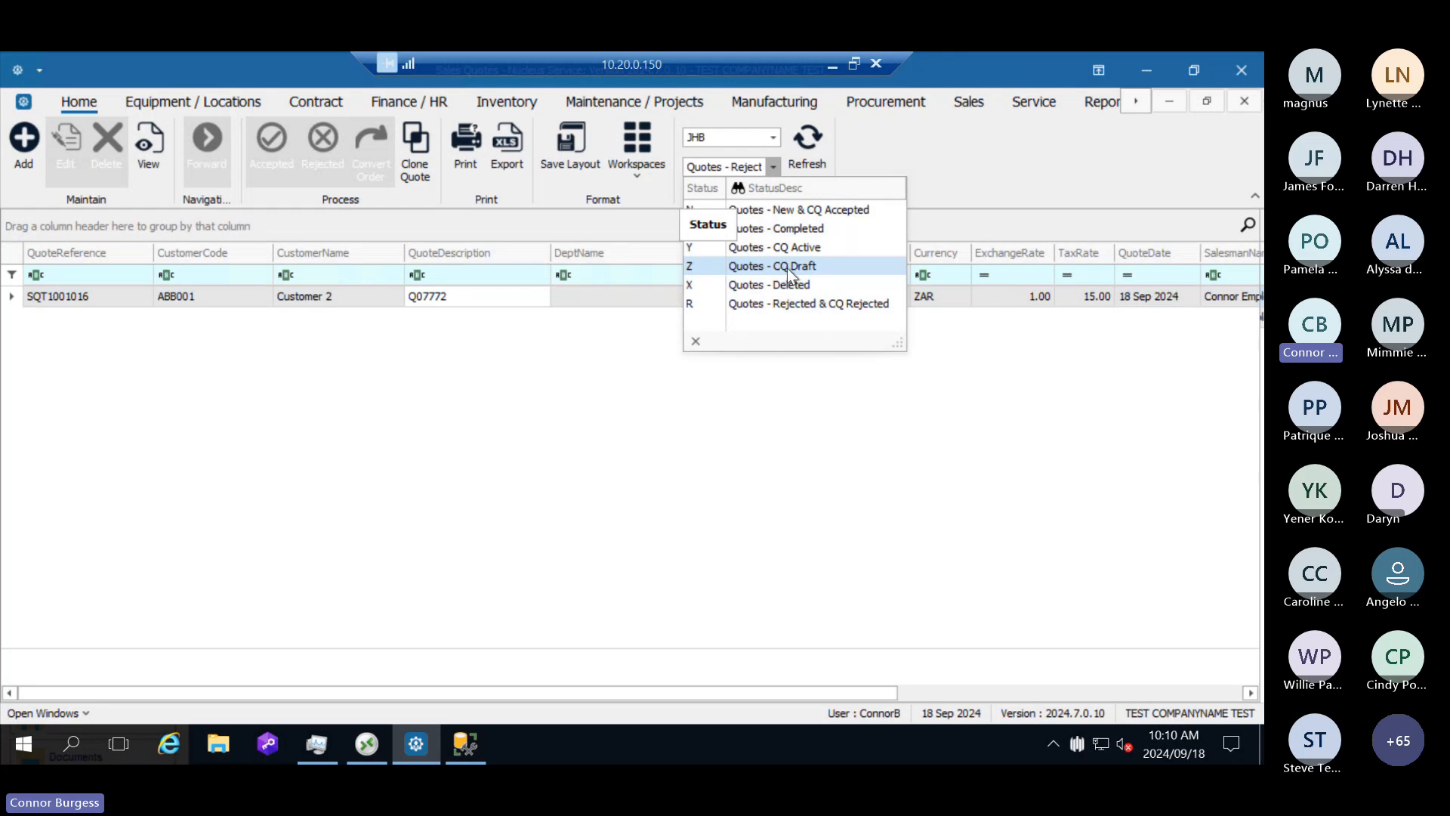
pyautogui.click(779, 267)
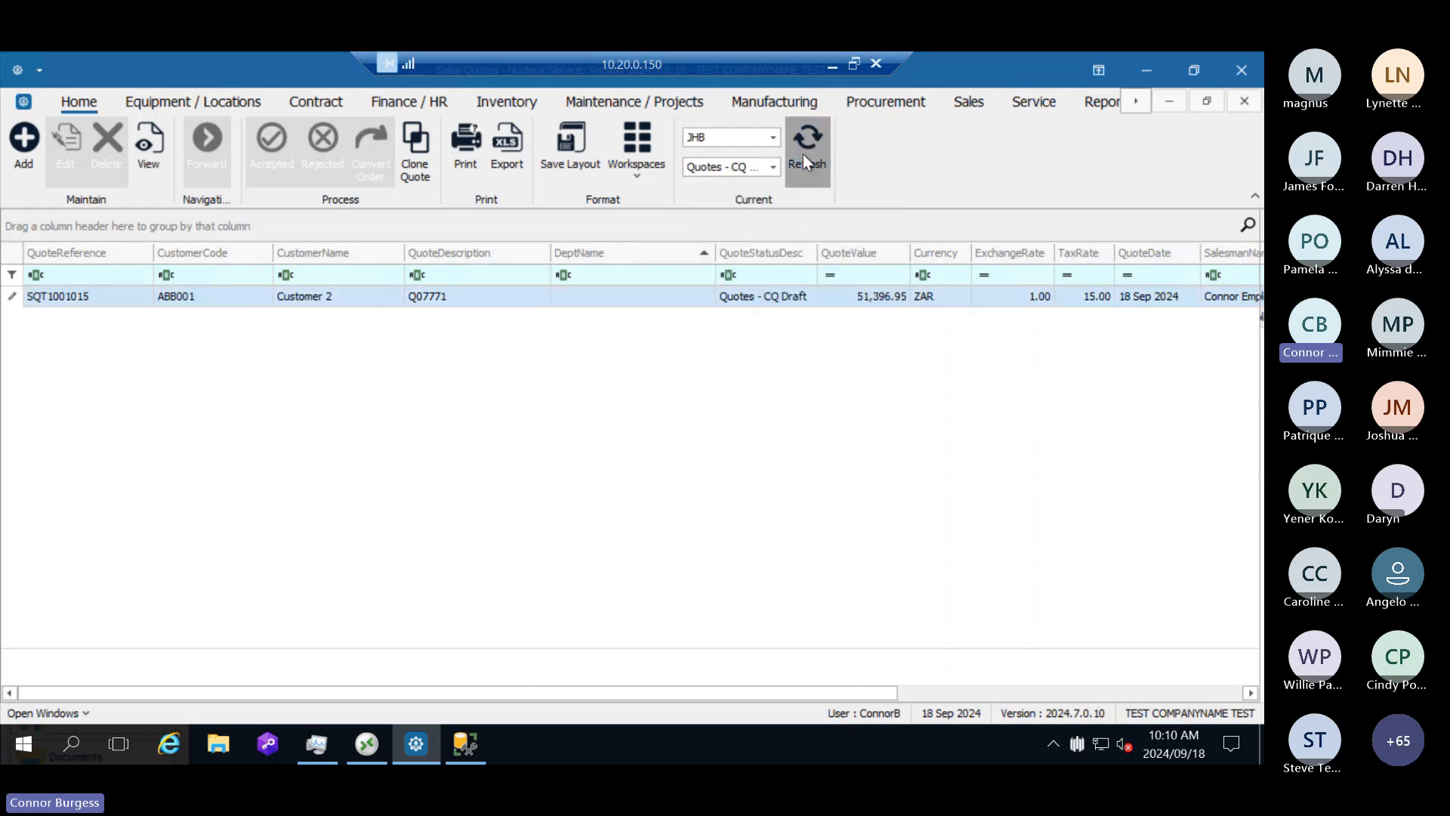
pyautogui.click(774, 167)
pyautogui.click(792, 249)
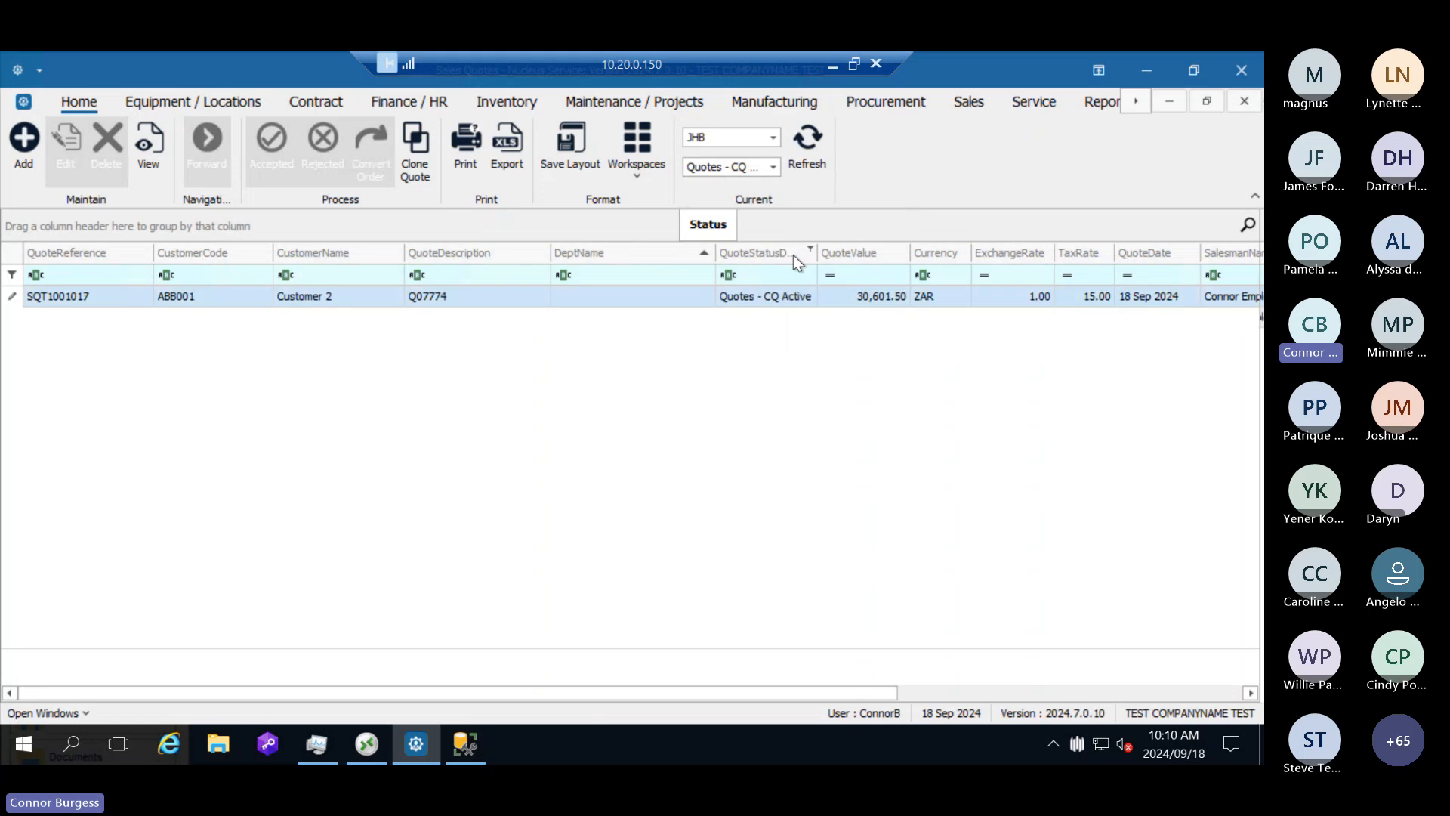
pyautogui.click(795, 142)
pyautogui.click(774, 166)
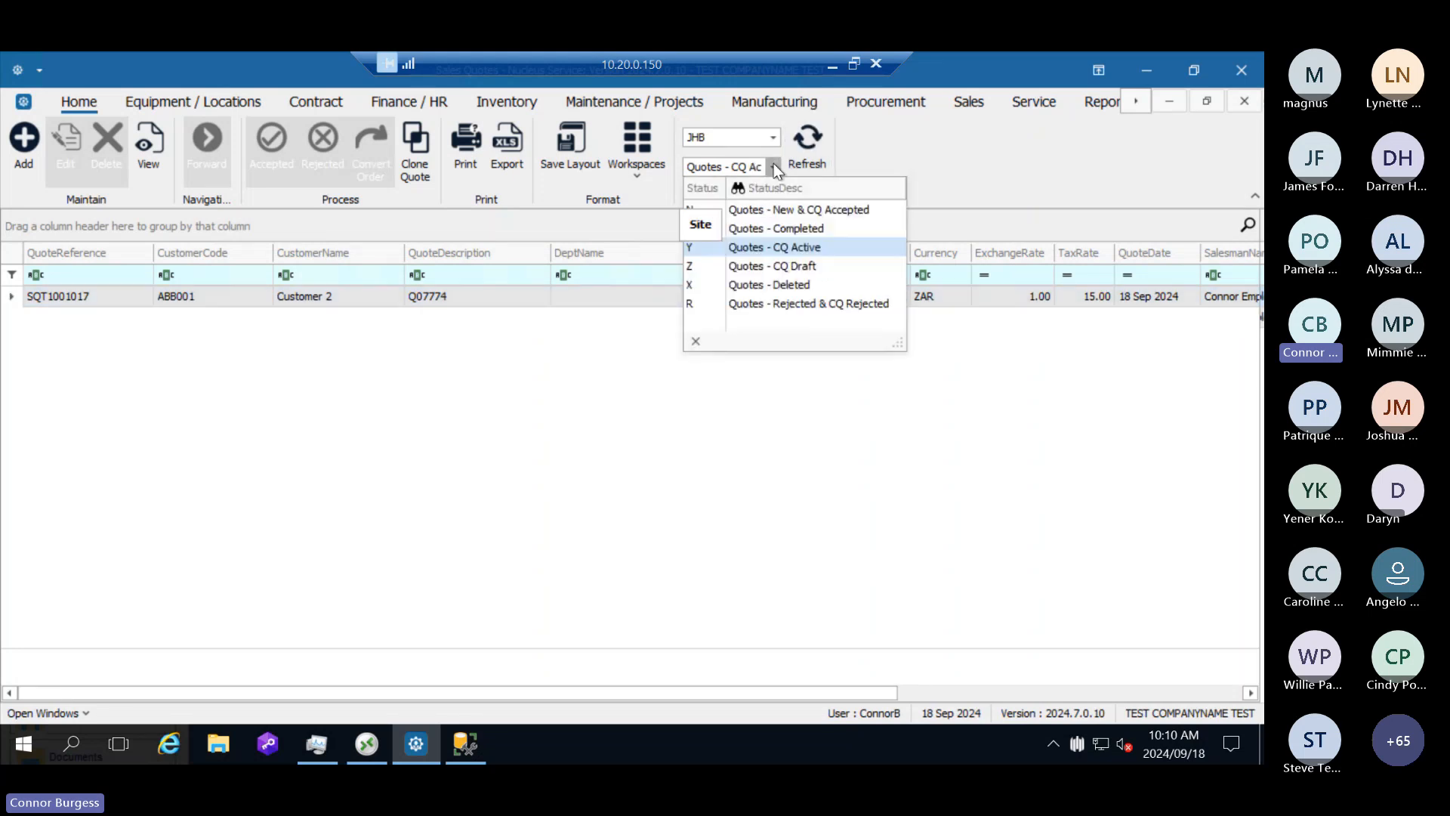
pyautogui.click(797, 245)
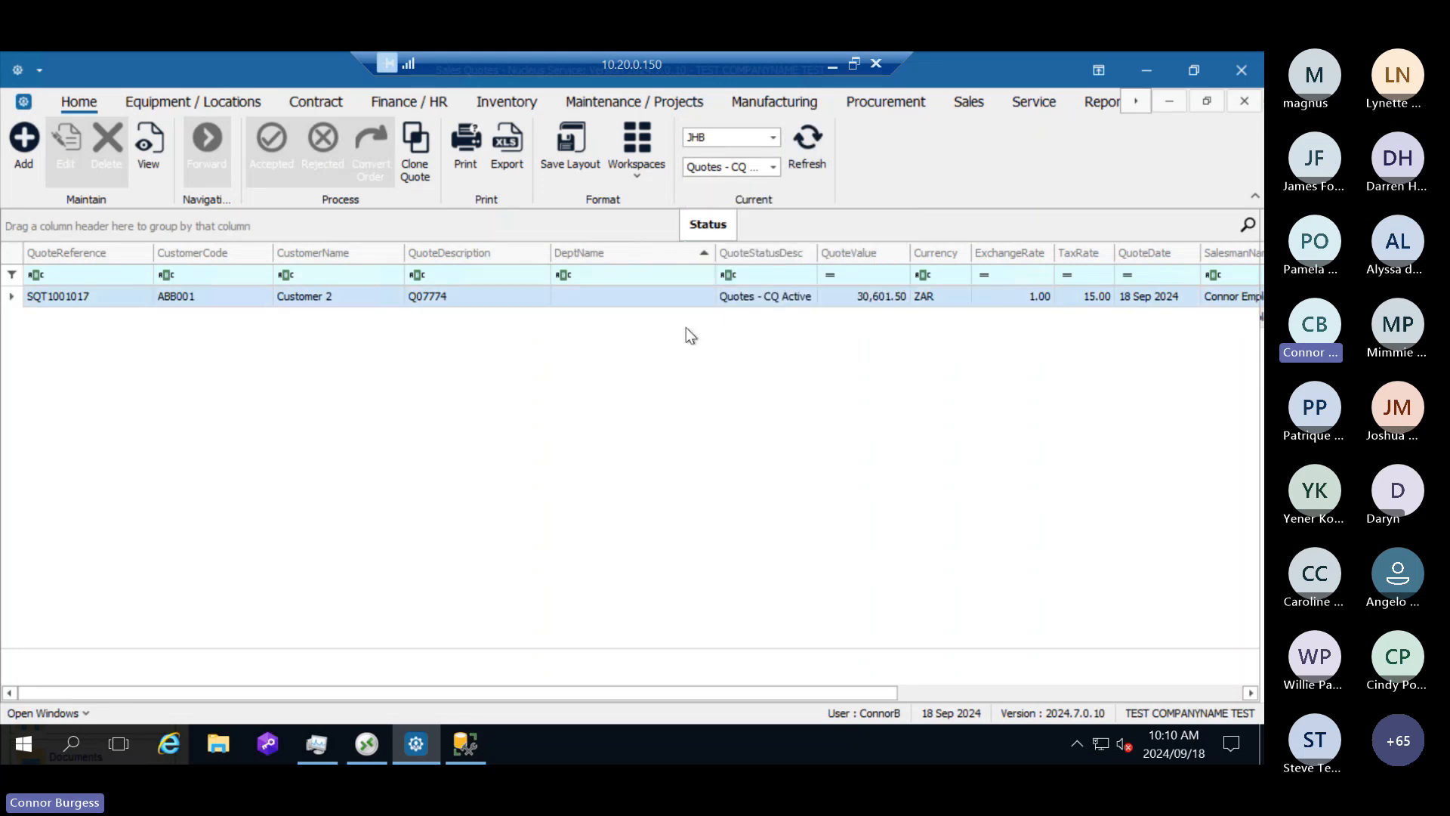
# Step: List the New & CQ Accepted quotes and open the Customer 1 quote for editing
pyautogui.click(774, 166)
pyautogui.click(782, 211)
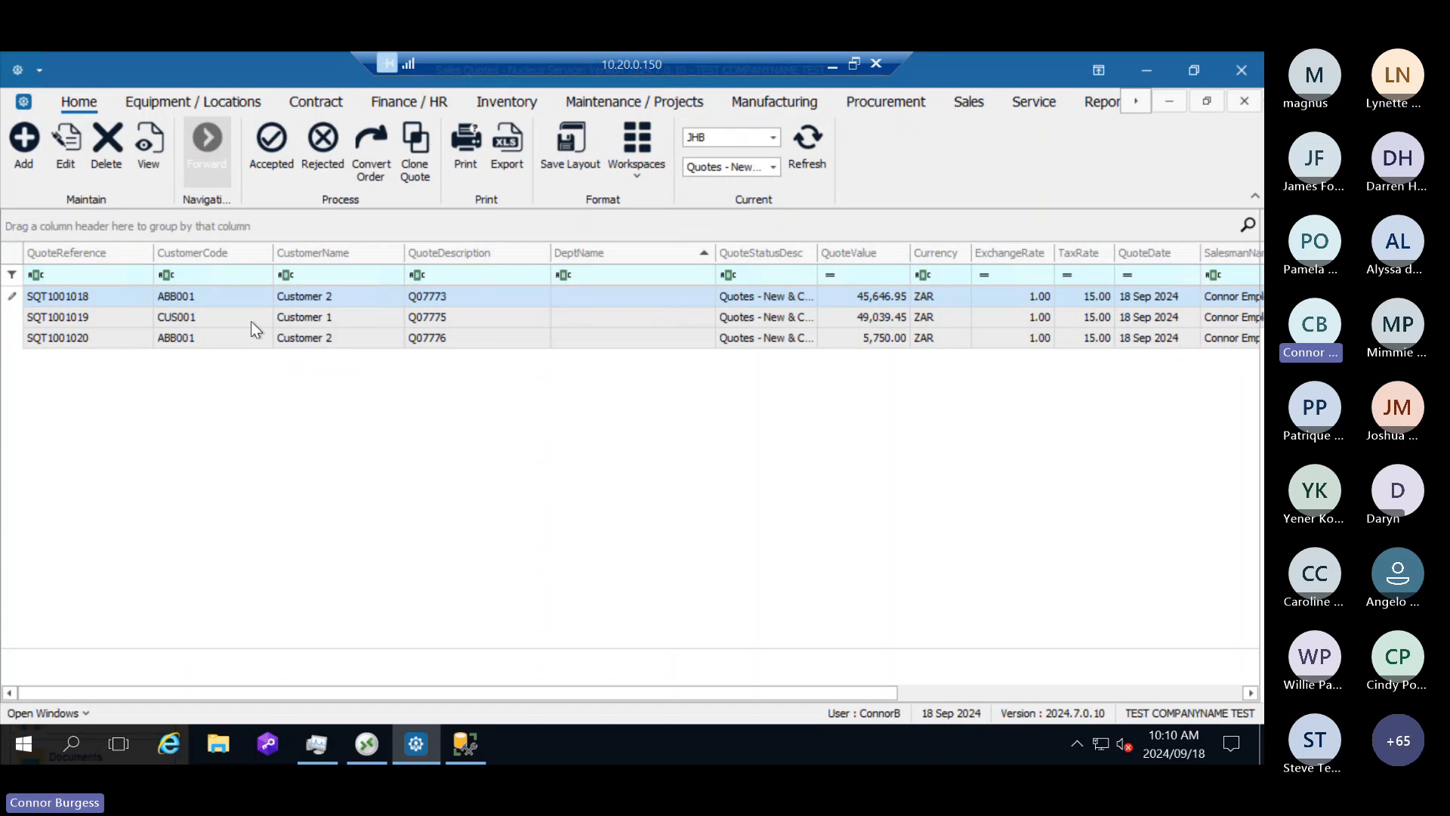
pyautogui.click(288, 317)
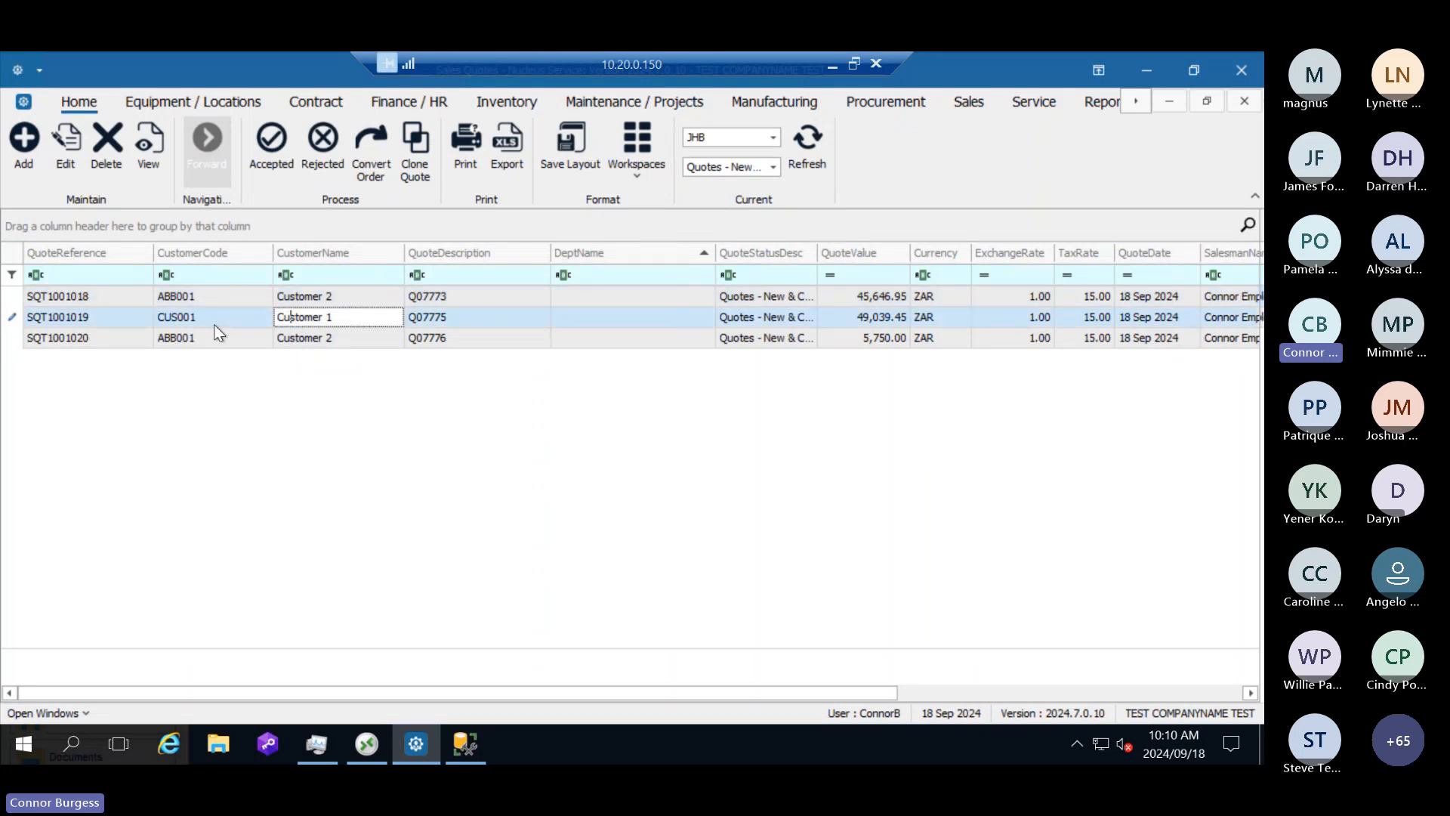
pyautogui.moveTo(337, 317); pyautogui.dragTo(246, 320)
pyautogui.click(242, 320)
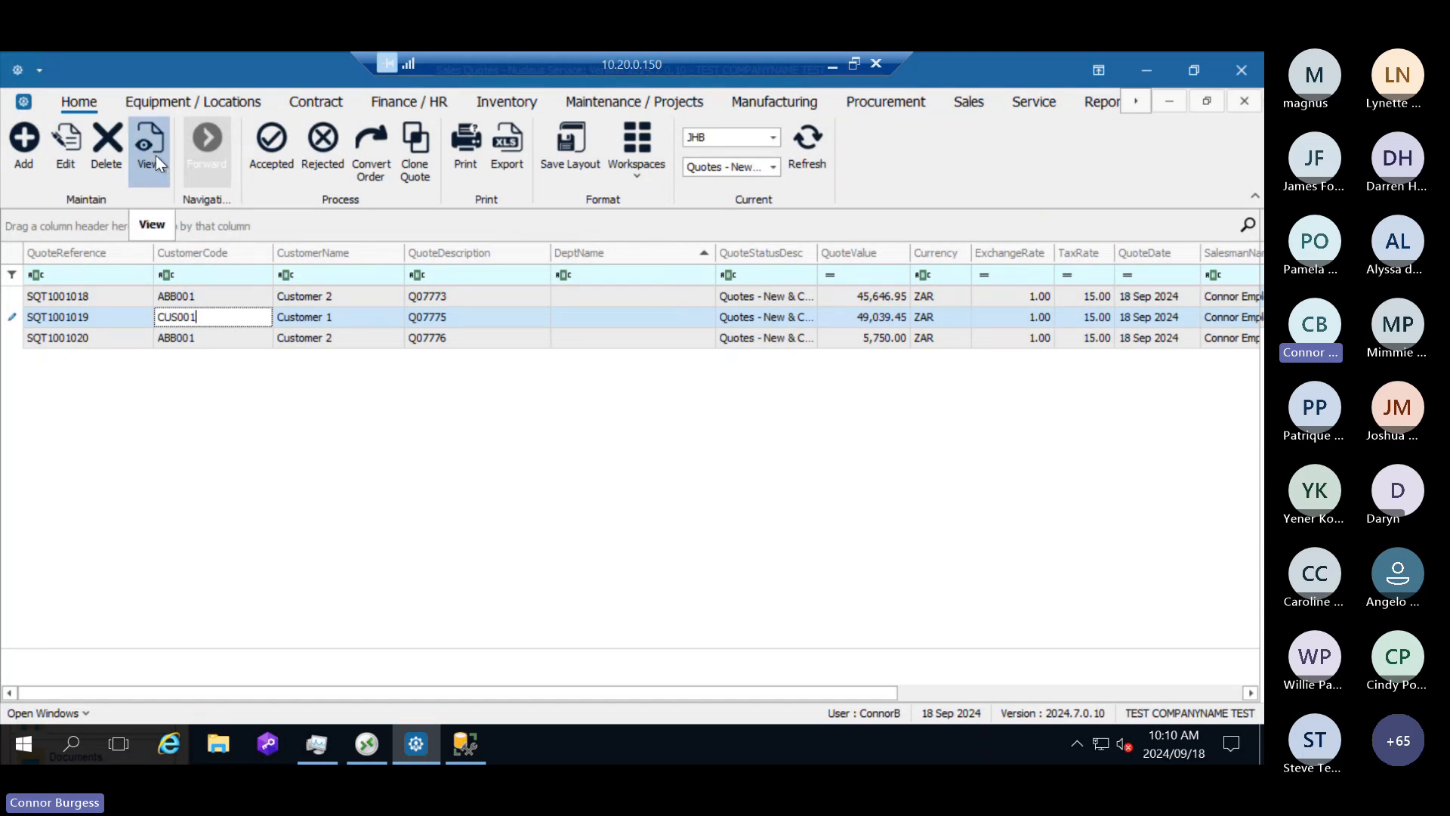
pyautogui.click(68, 155)
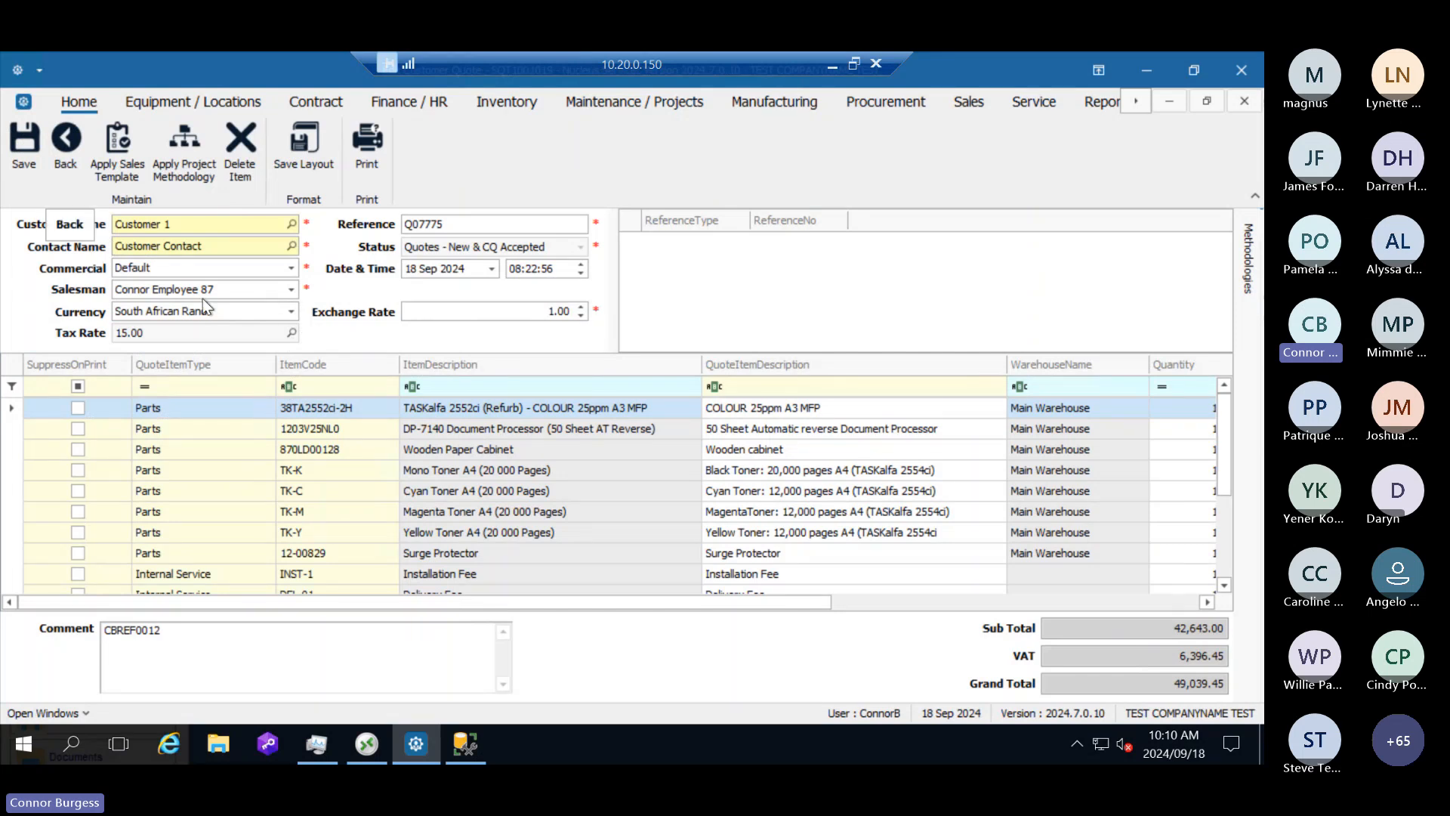
# Step: Change the quote's customer to Customer 2 and choose the Accounts Contact as its contact
pyautogui.click(293, 228)
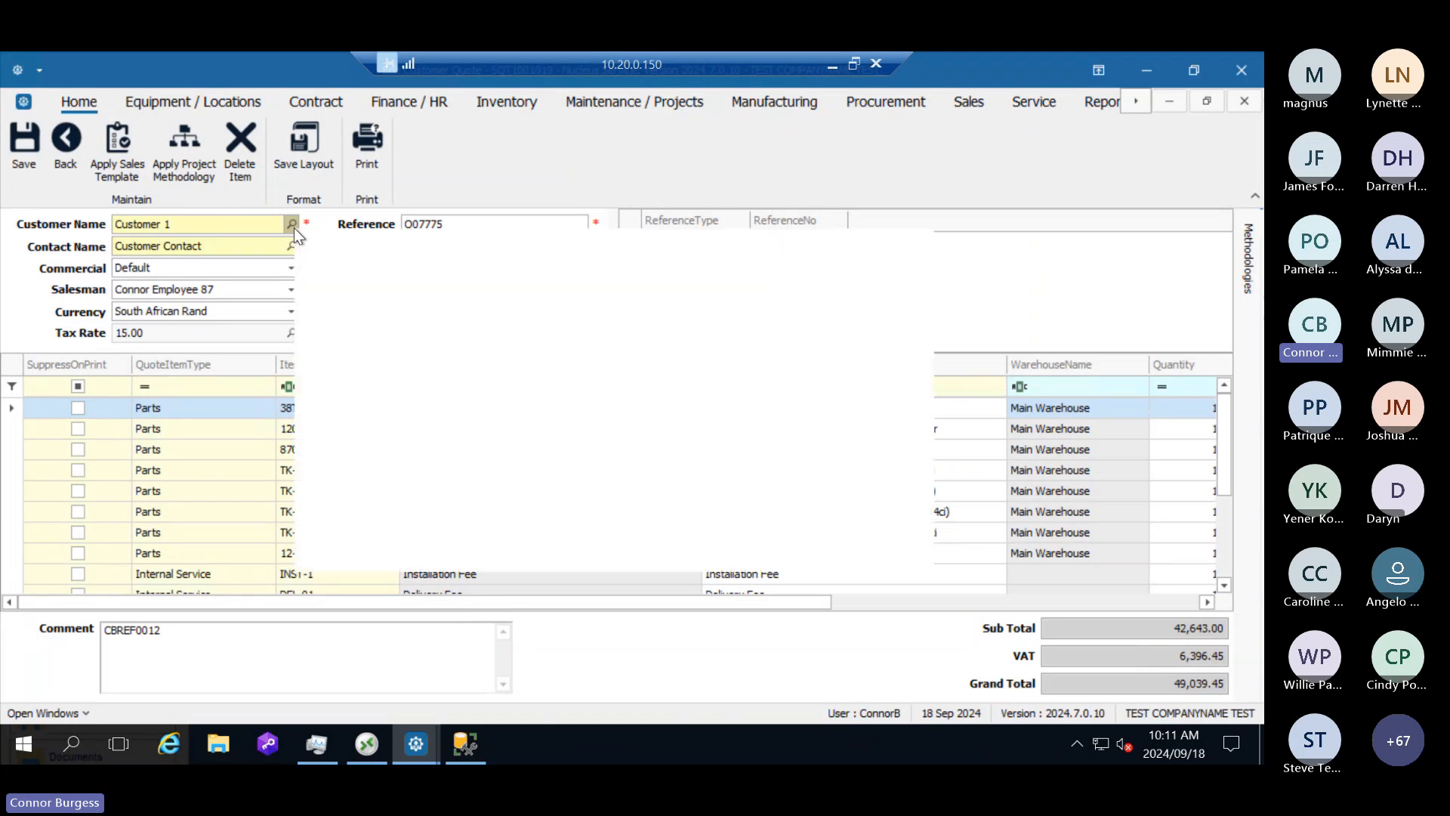
pyautogui.click(568, 467)
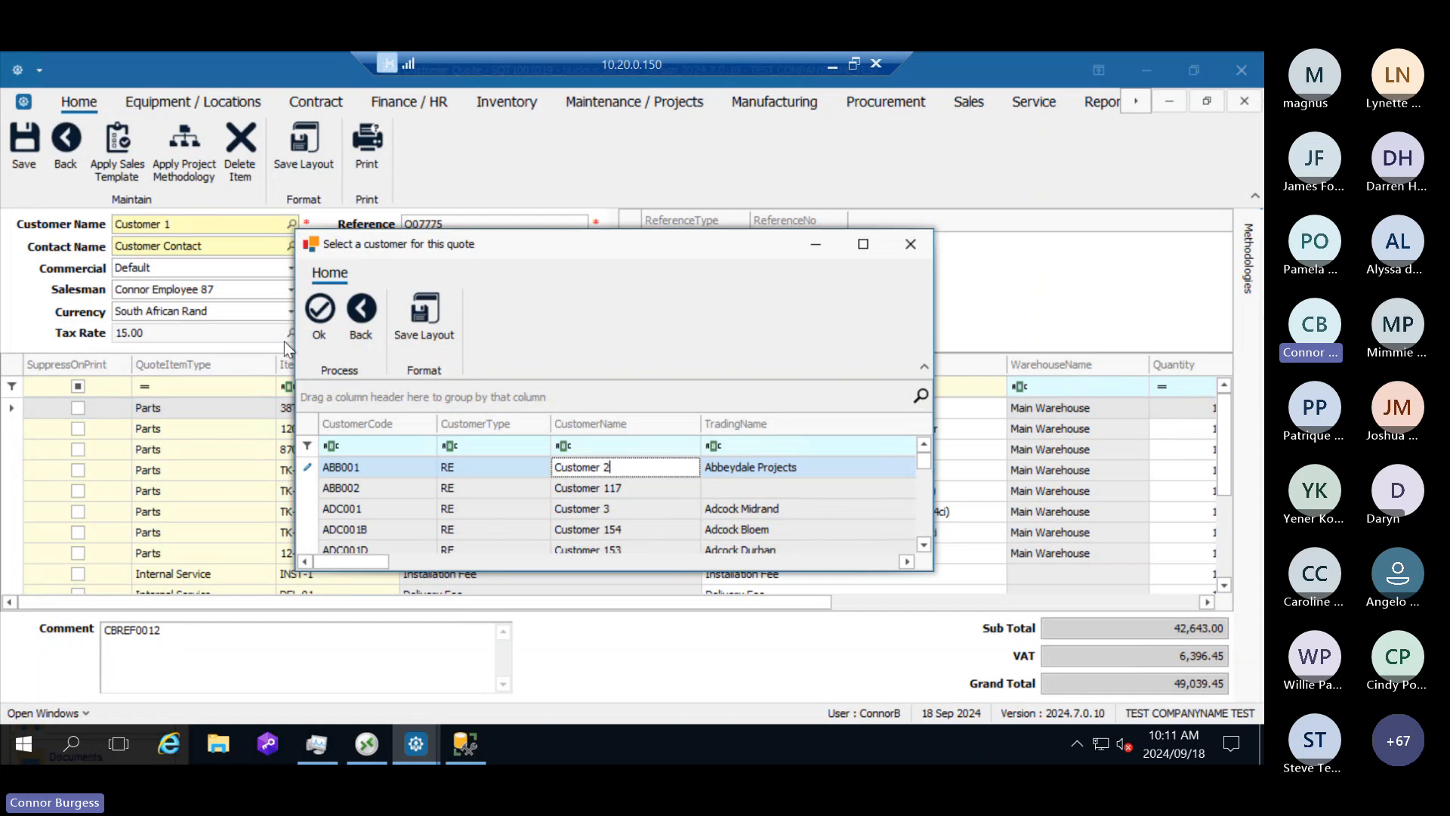
pyautogui.click(319, 311)
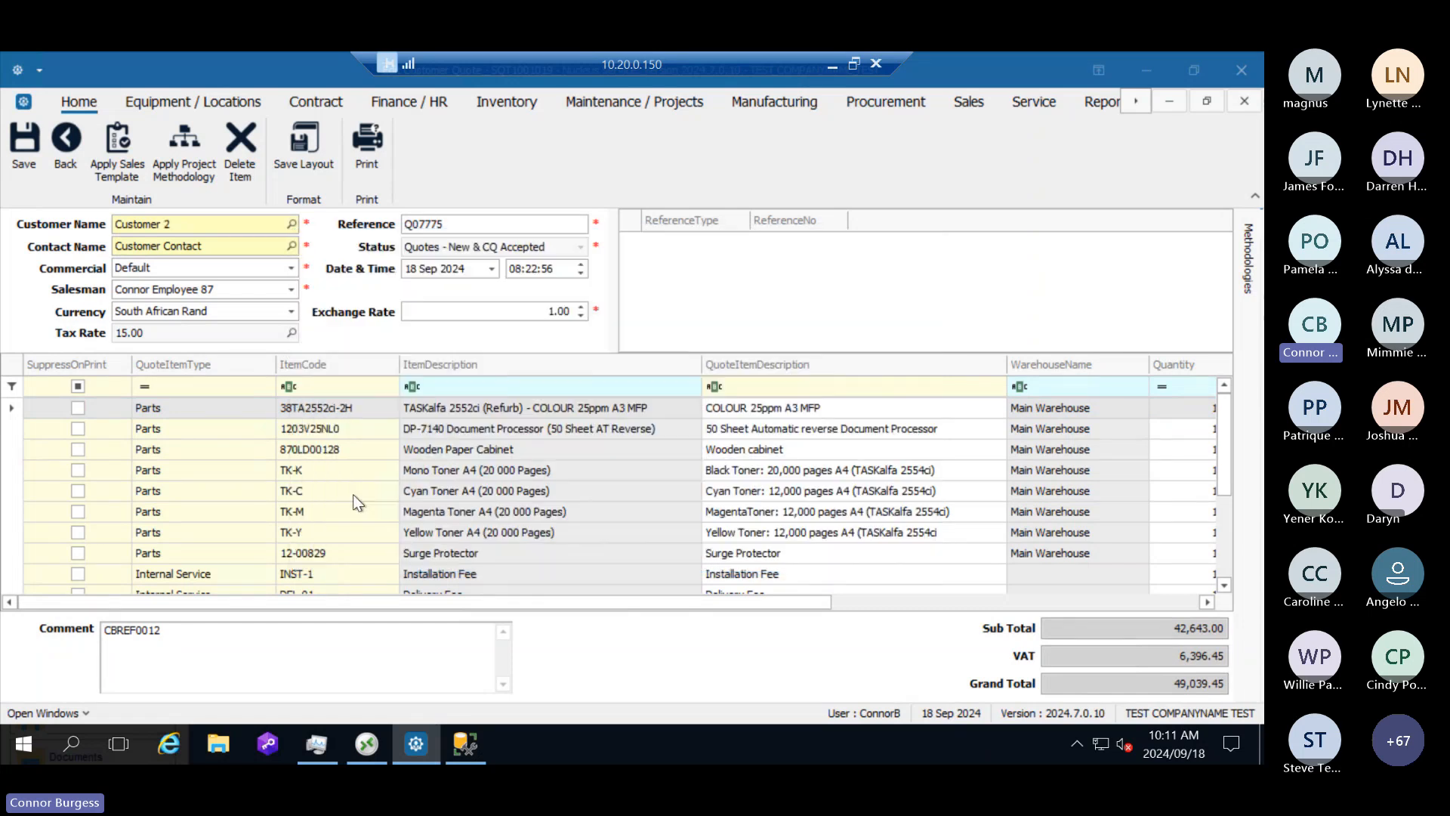
pyautogui.click(292, 246)
pyautogui.click(491, 477)
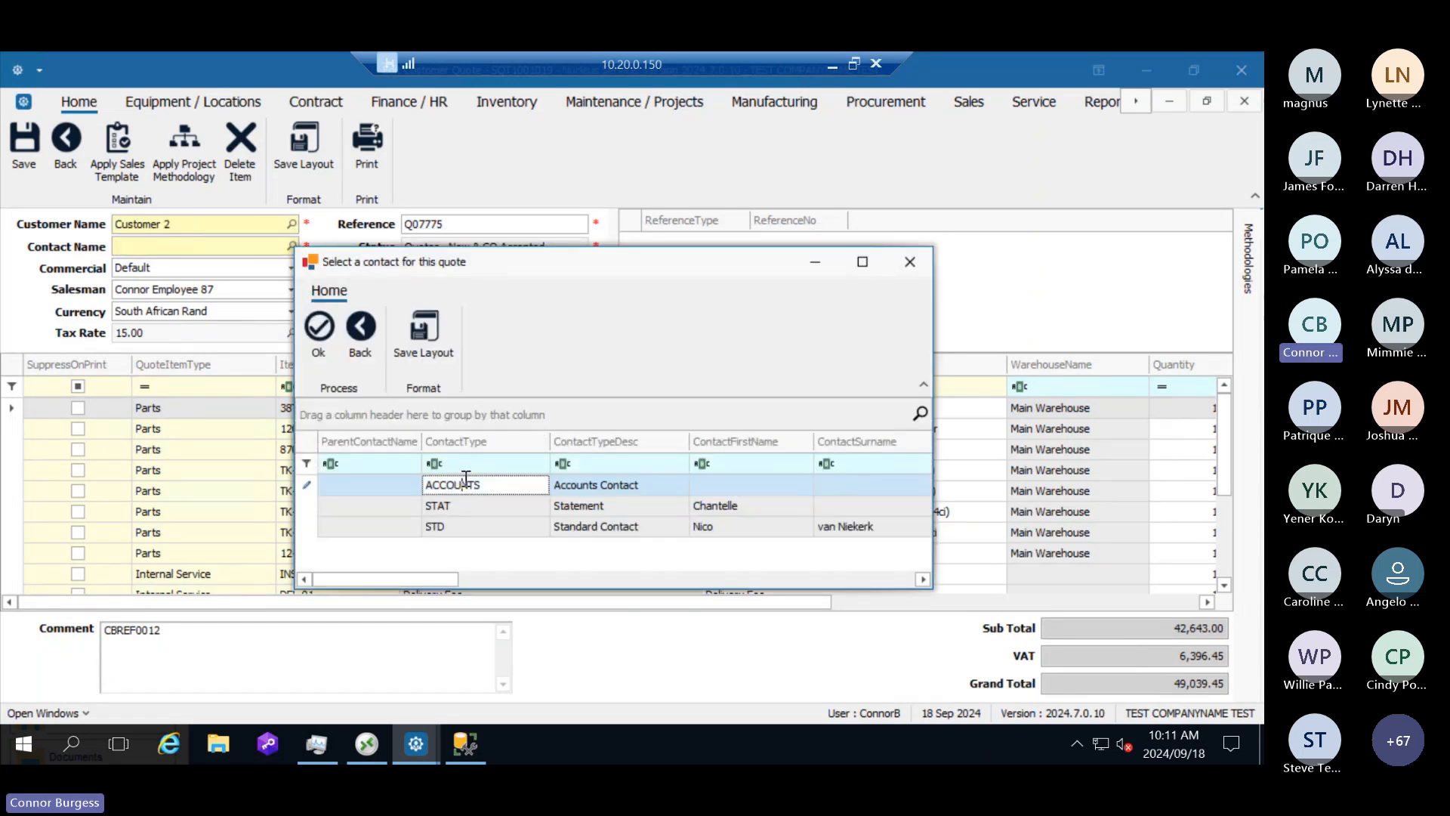
pyautogui.click(320, 333)
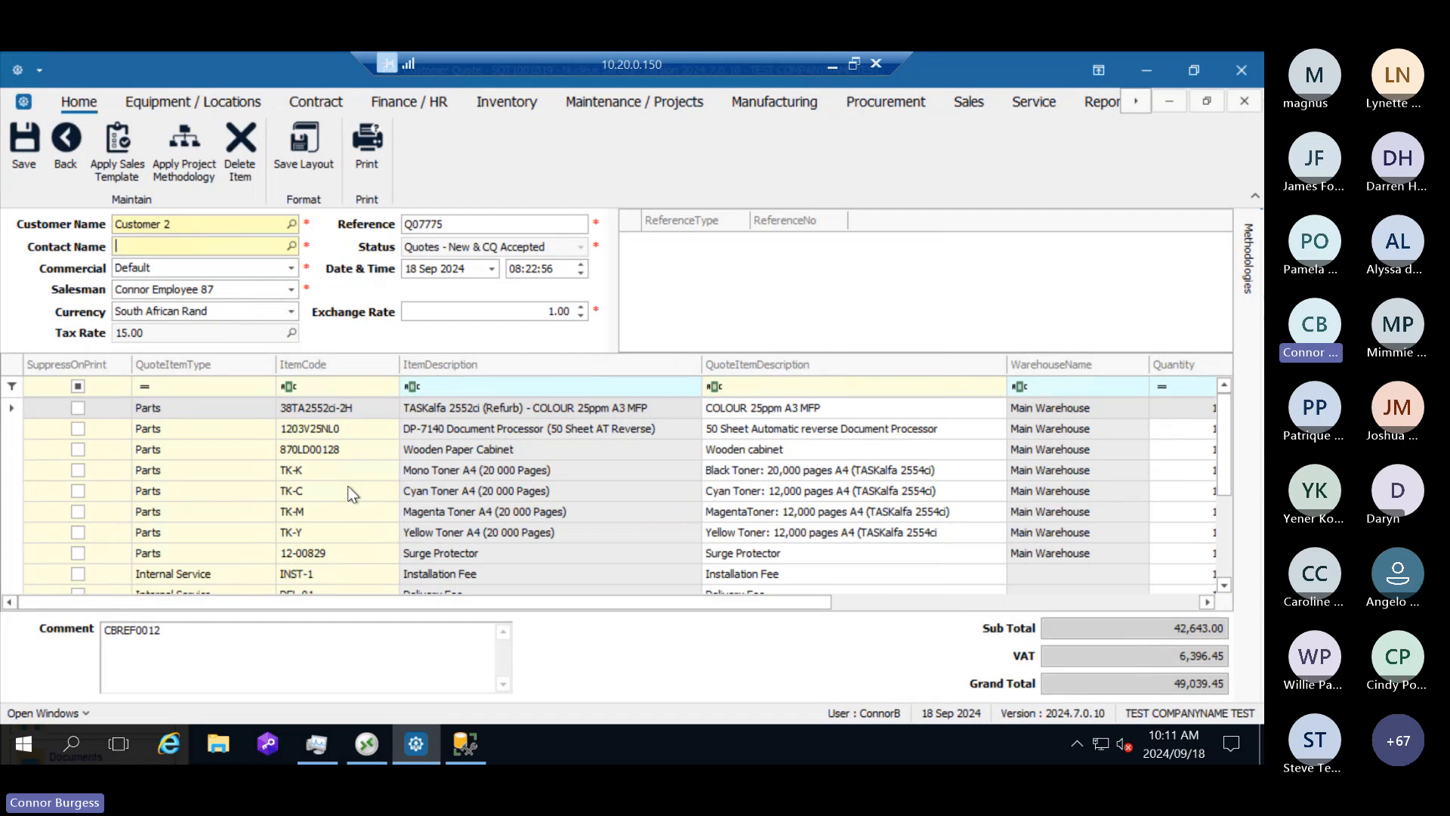
# Step: Change the Custom Master Product line to the Internal Service type and assign it the CALL (Call Out Fee) service
pyautogui.scroll(-2, 346, 487)
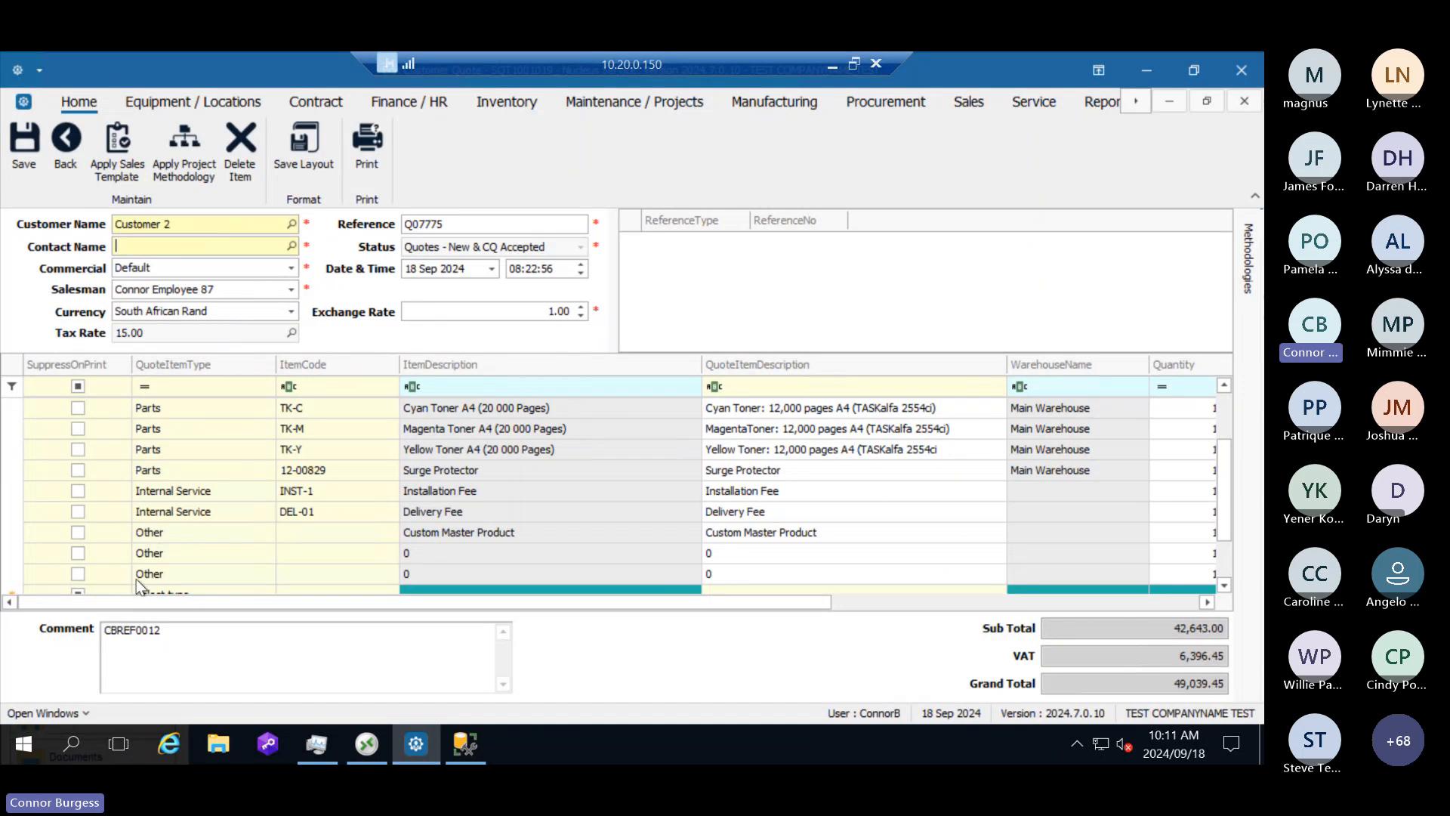
pyautogui.click(265, 532)
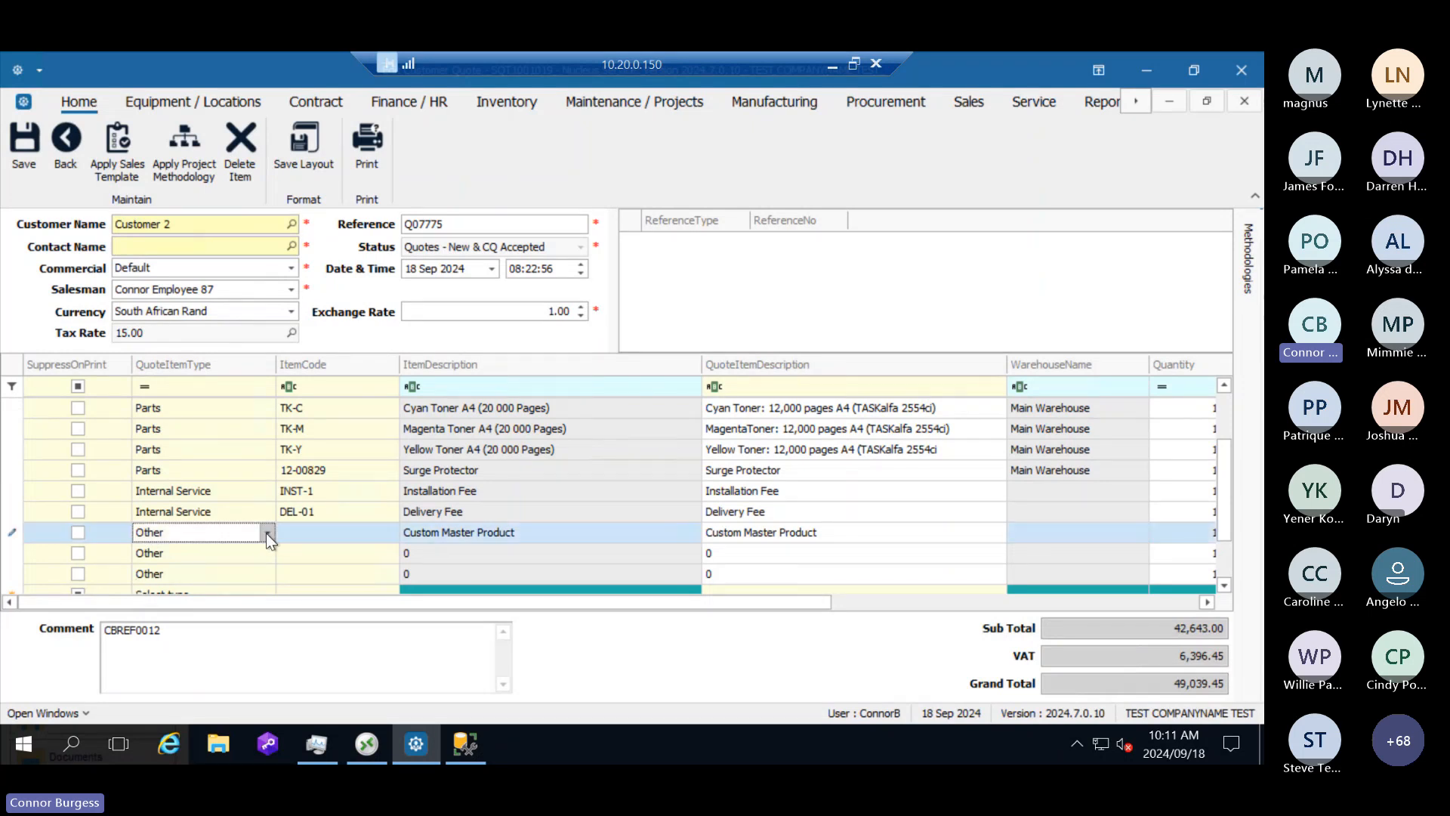
pyautogui.click(266, 533)
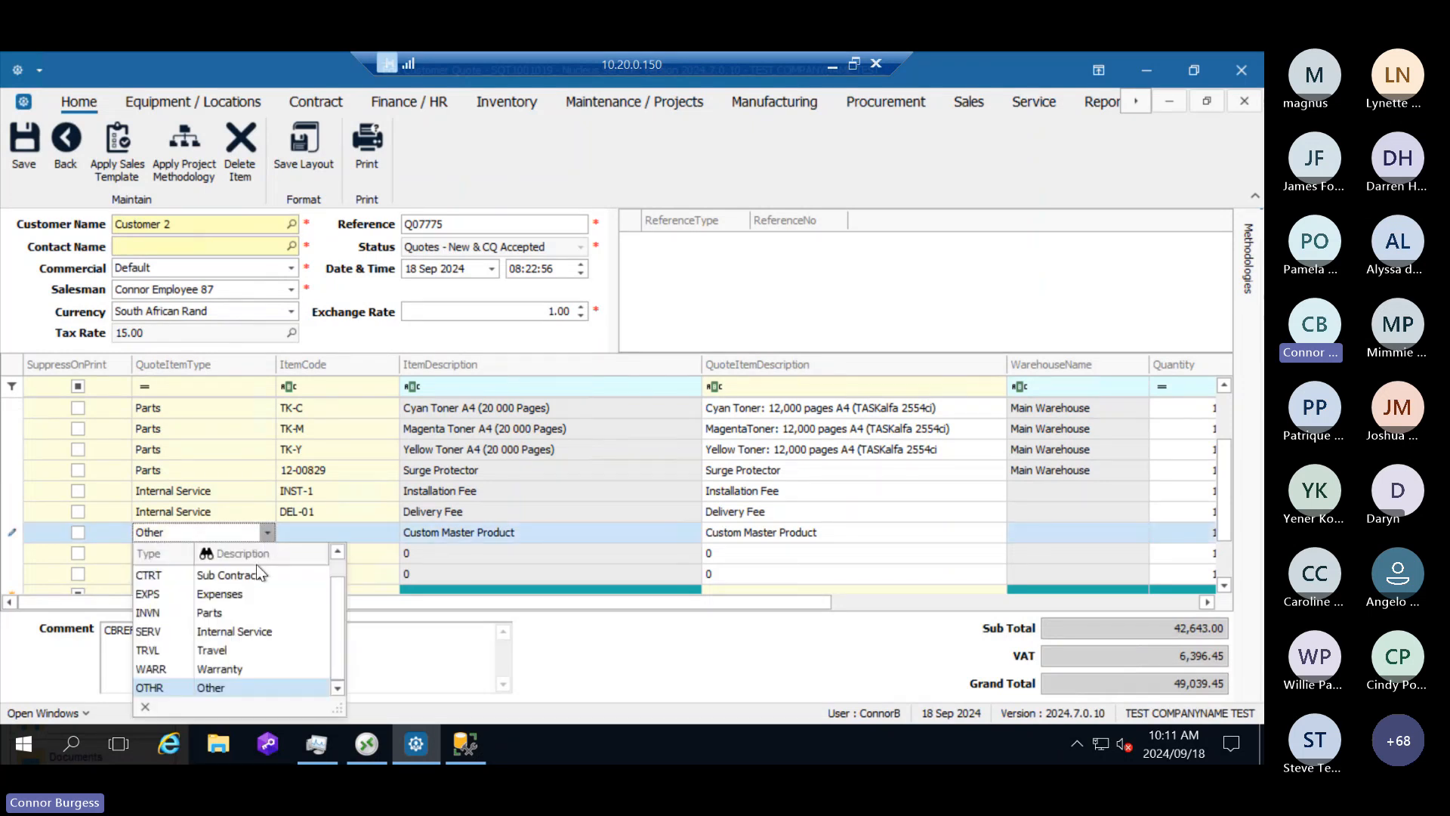
pyautogui.click(237, 633)
pyautogui.click(352, 528)
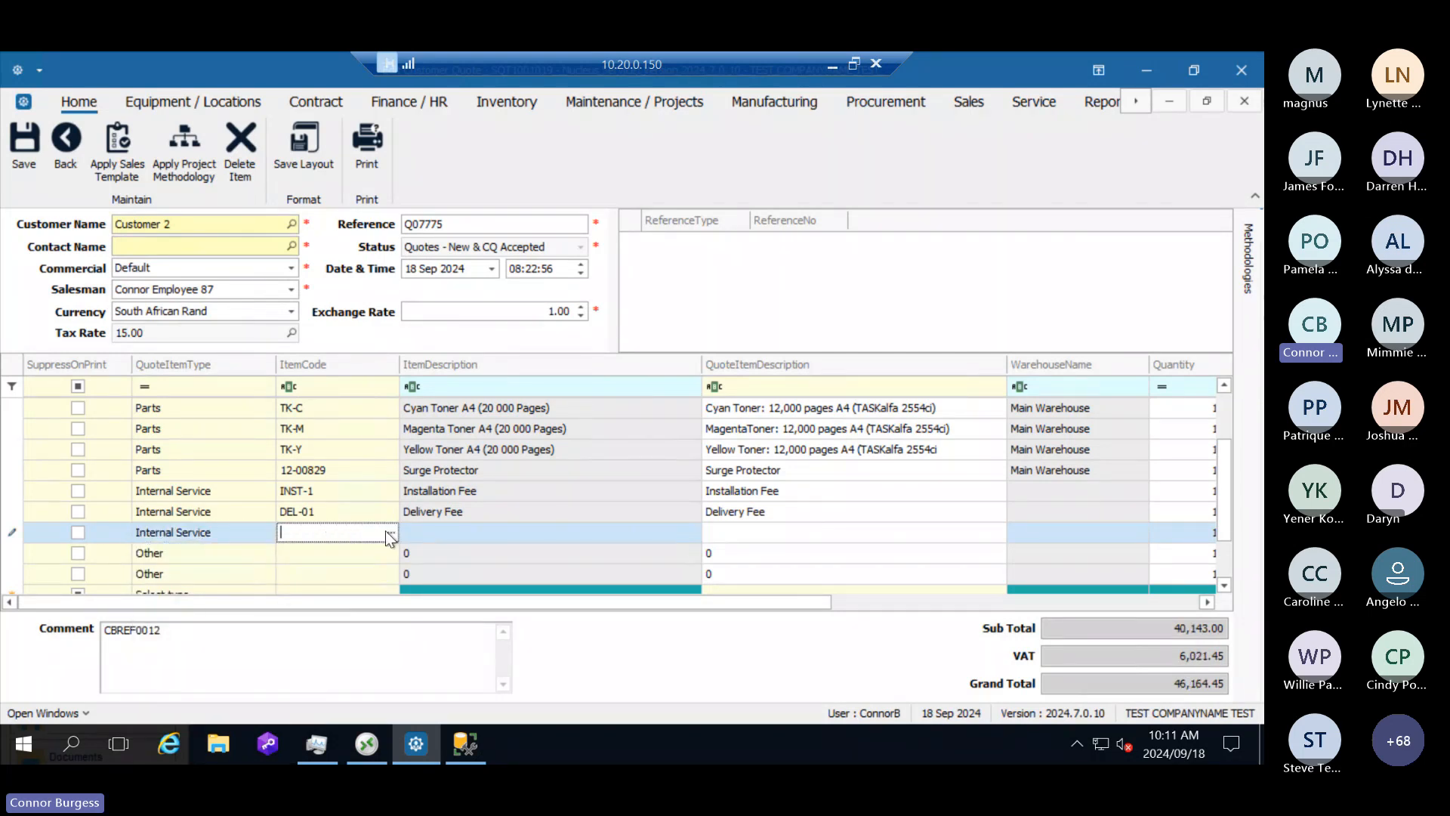
pyautogui.click(389, 532)
pyautogui.click(500, 423)
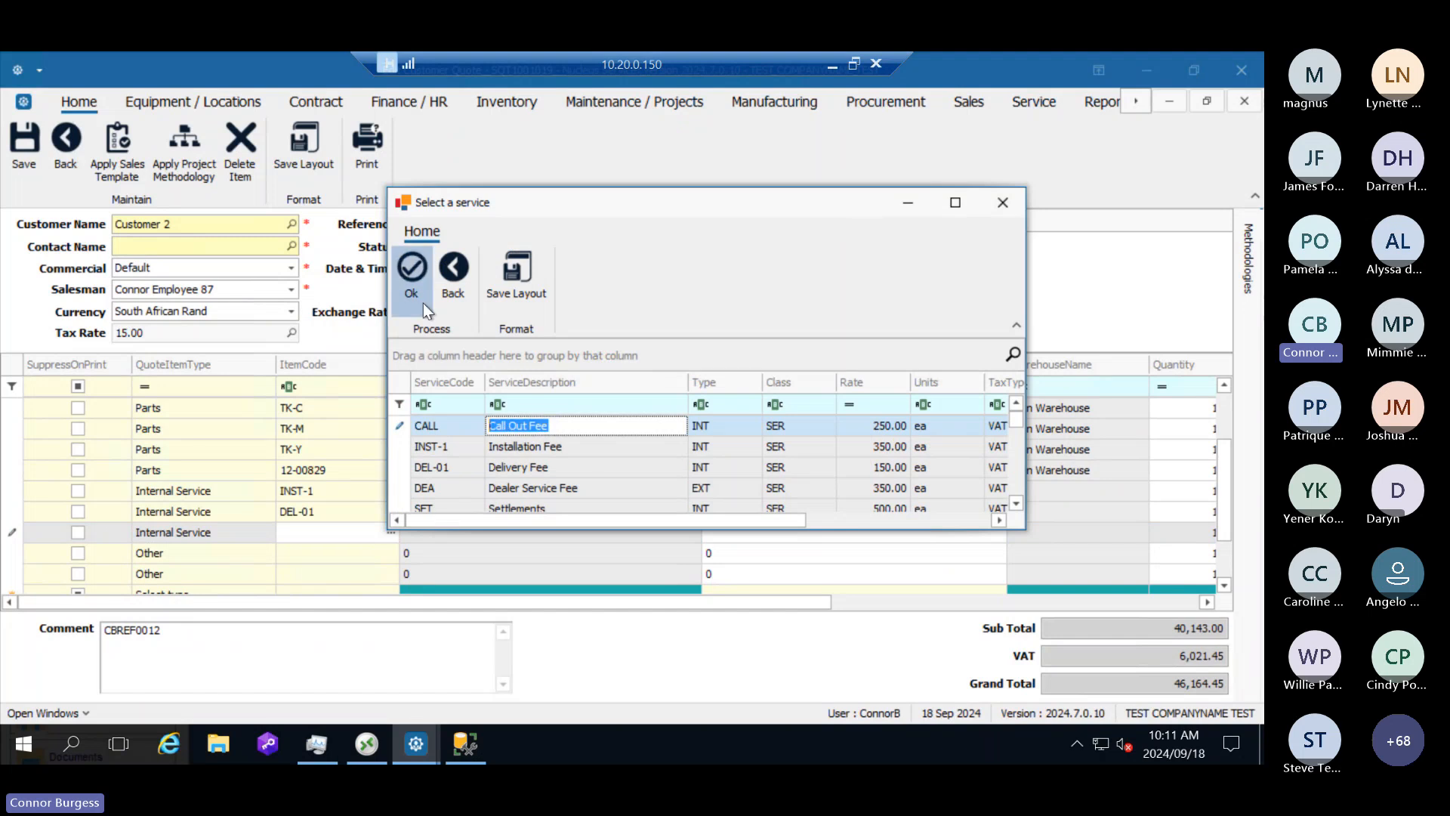
pyautogui.click(412, 268)
# Step: Change the first remaining Other line to the Internal Service type and assign it the INST-1 (Installation Fee) service
pyautogui.click(262, 555)
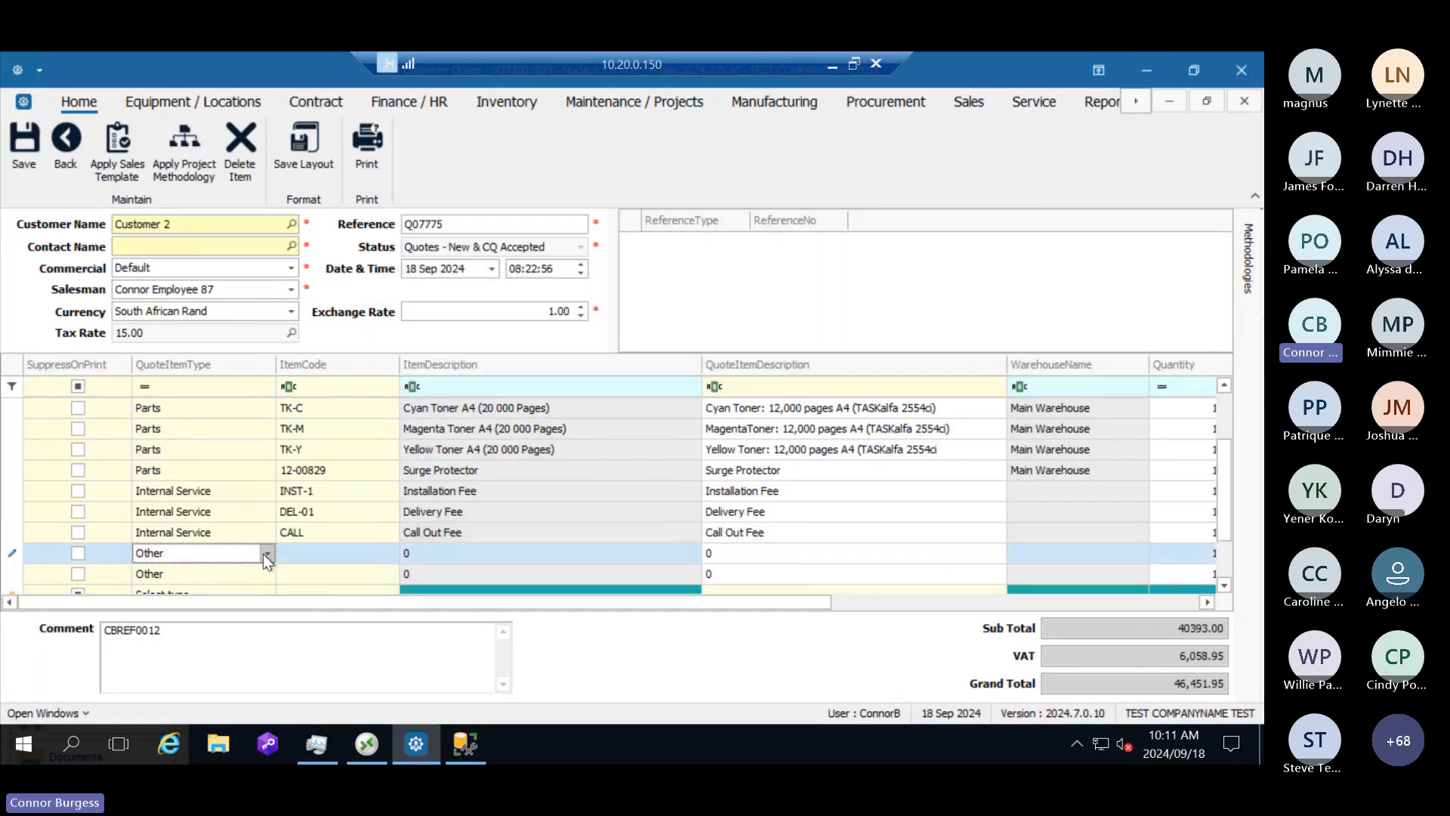
pyautogui.click(267, 555)
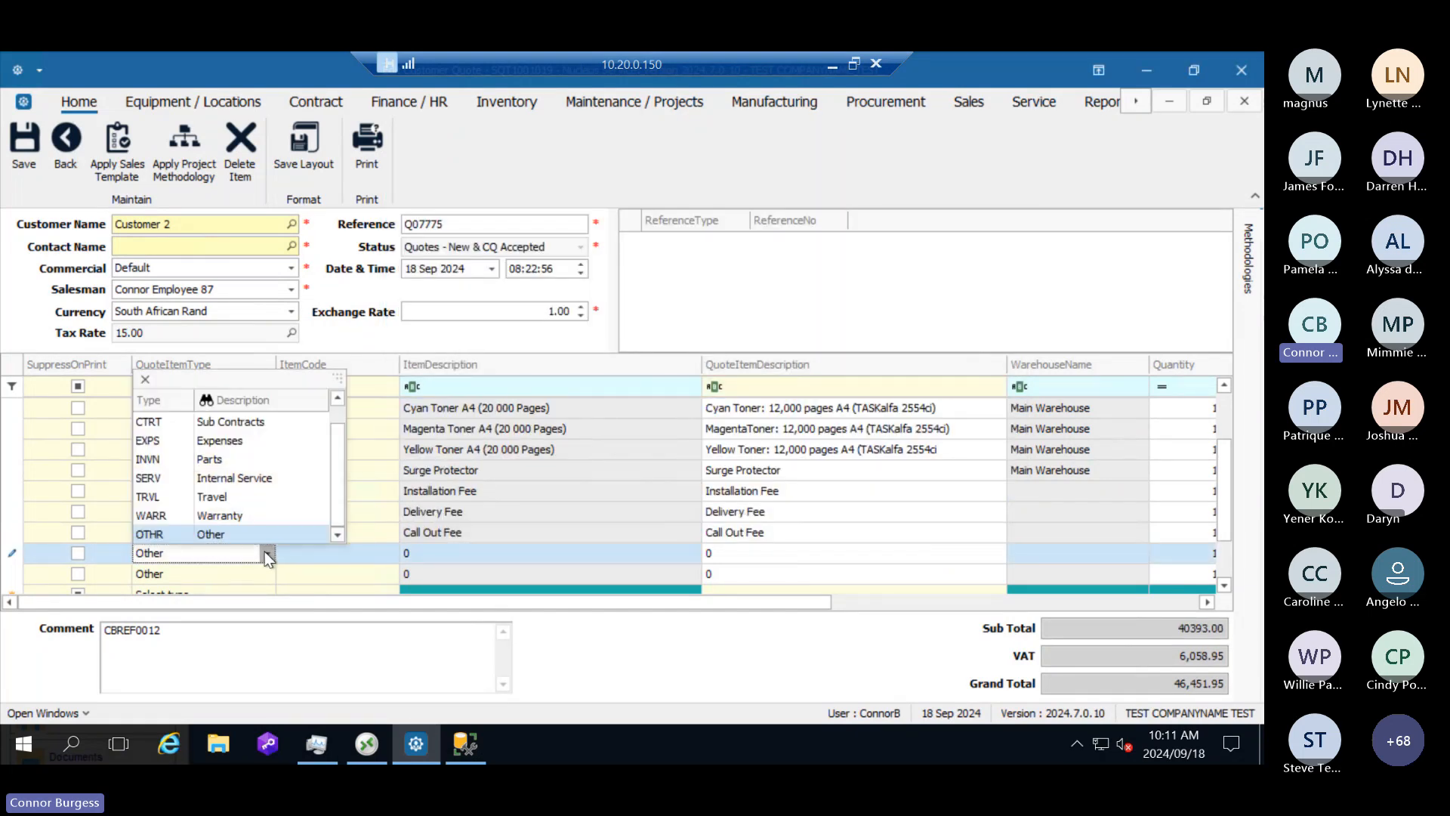
pyautogui.click(262, 480)
pyautogui.click(326, 565)
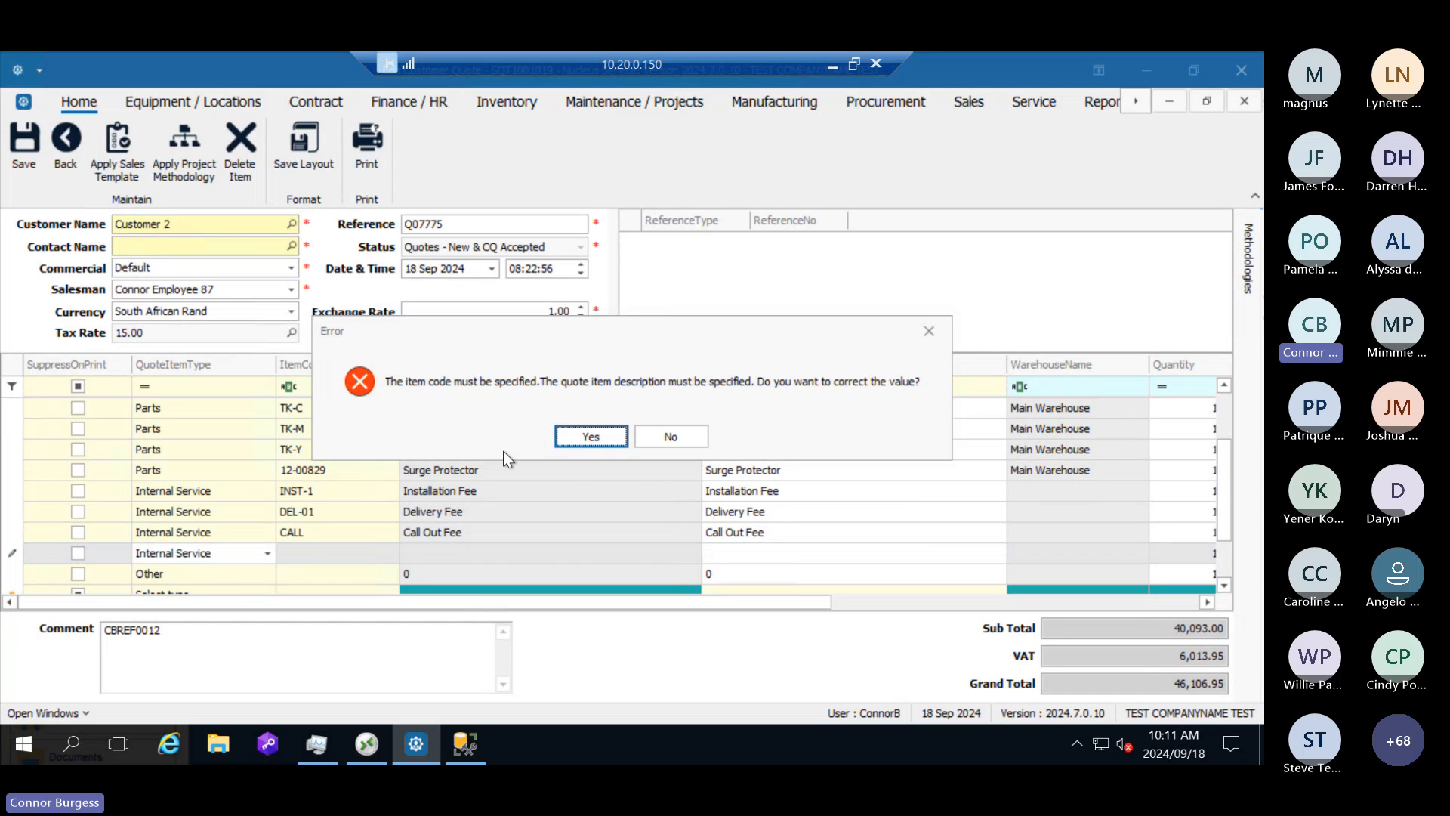
pyautogui.click(582, 435)
pyautogui.click(382, 559)
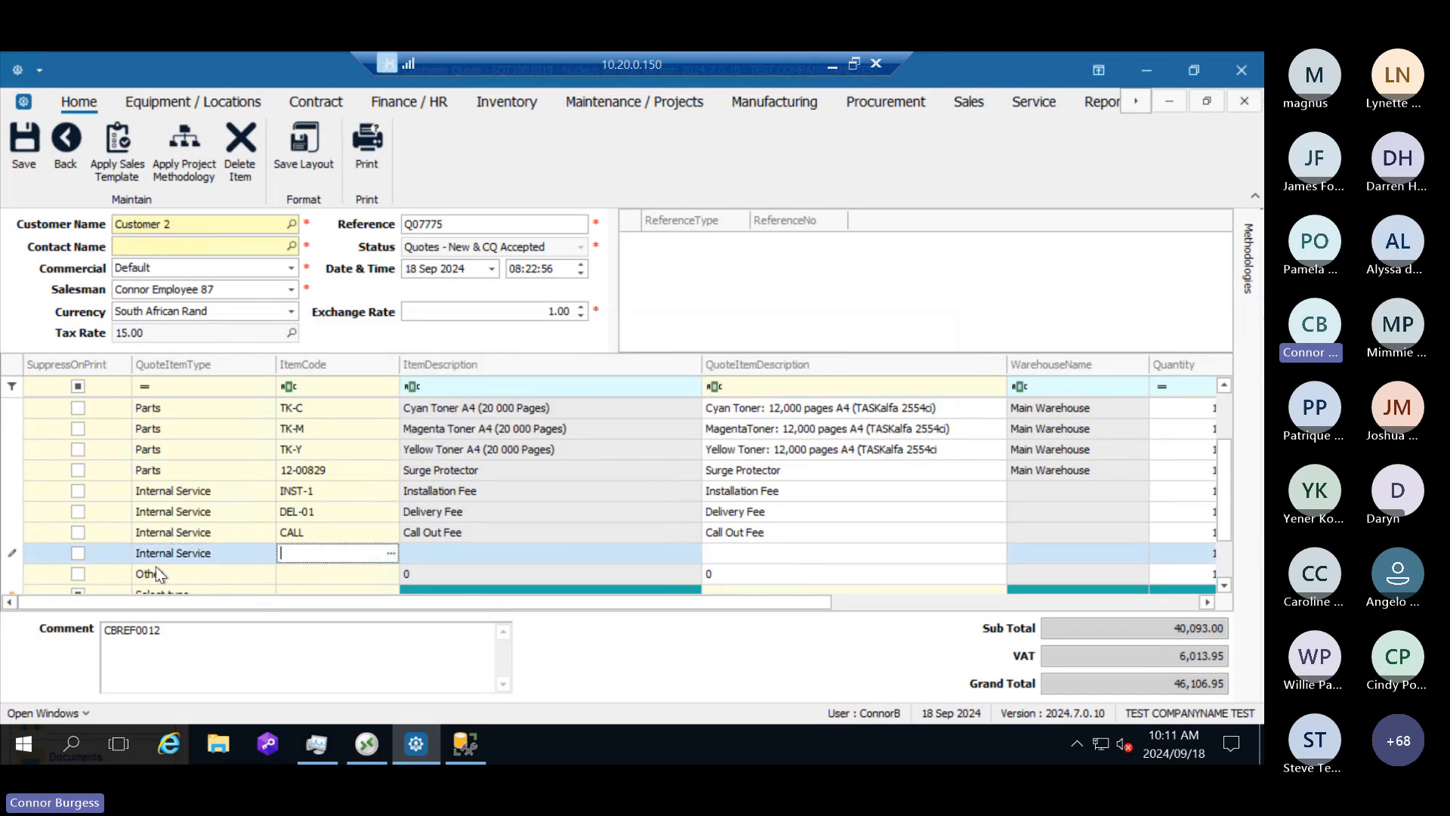
pyautogui.click(390, 554)
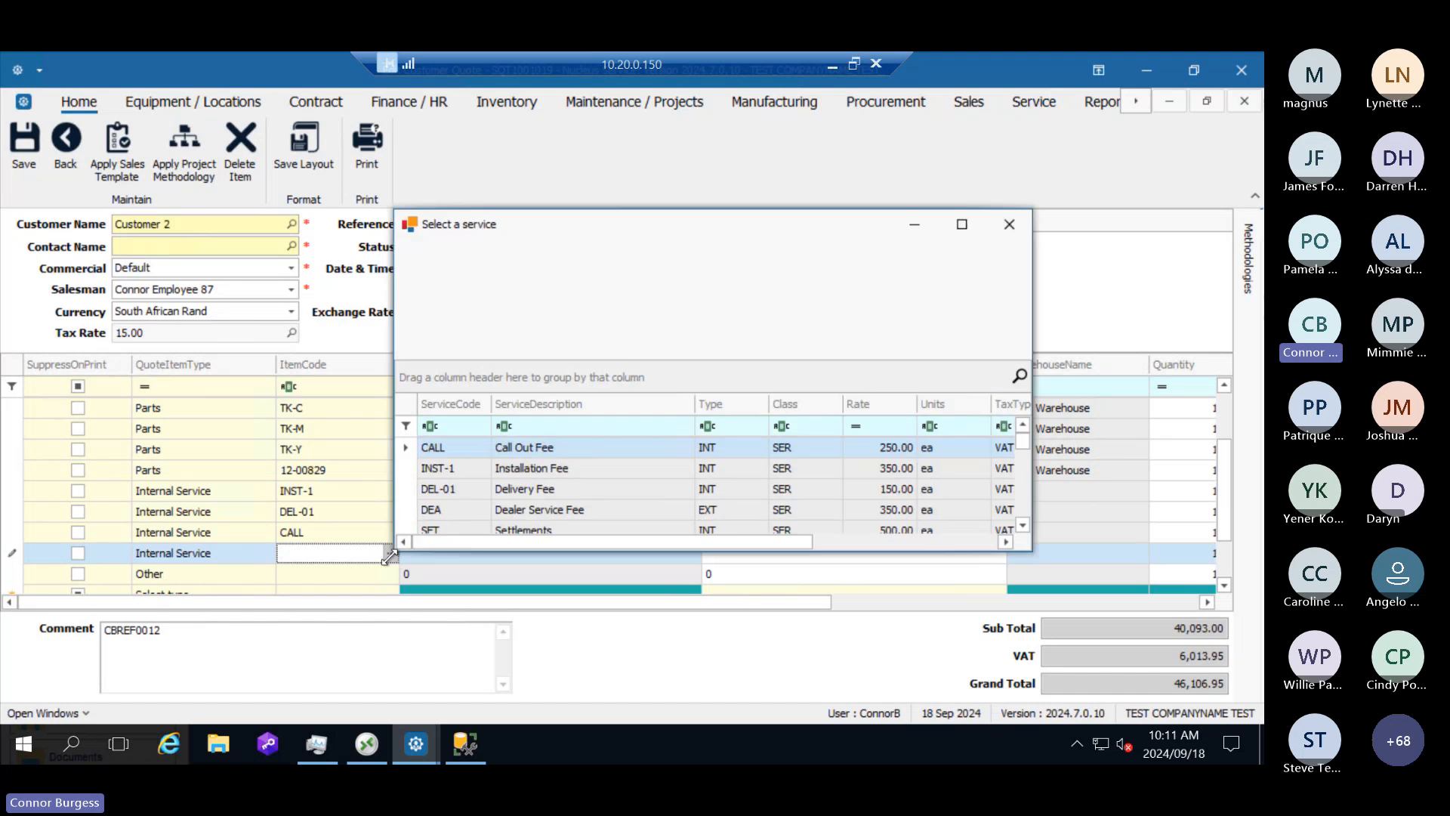
pyautogui.click(451, 468)
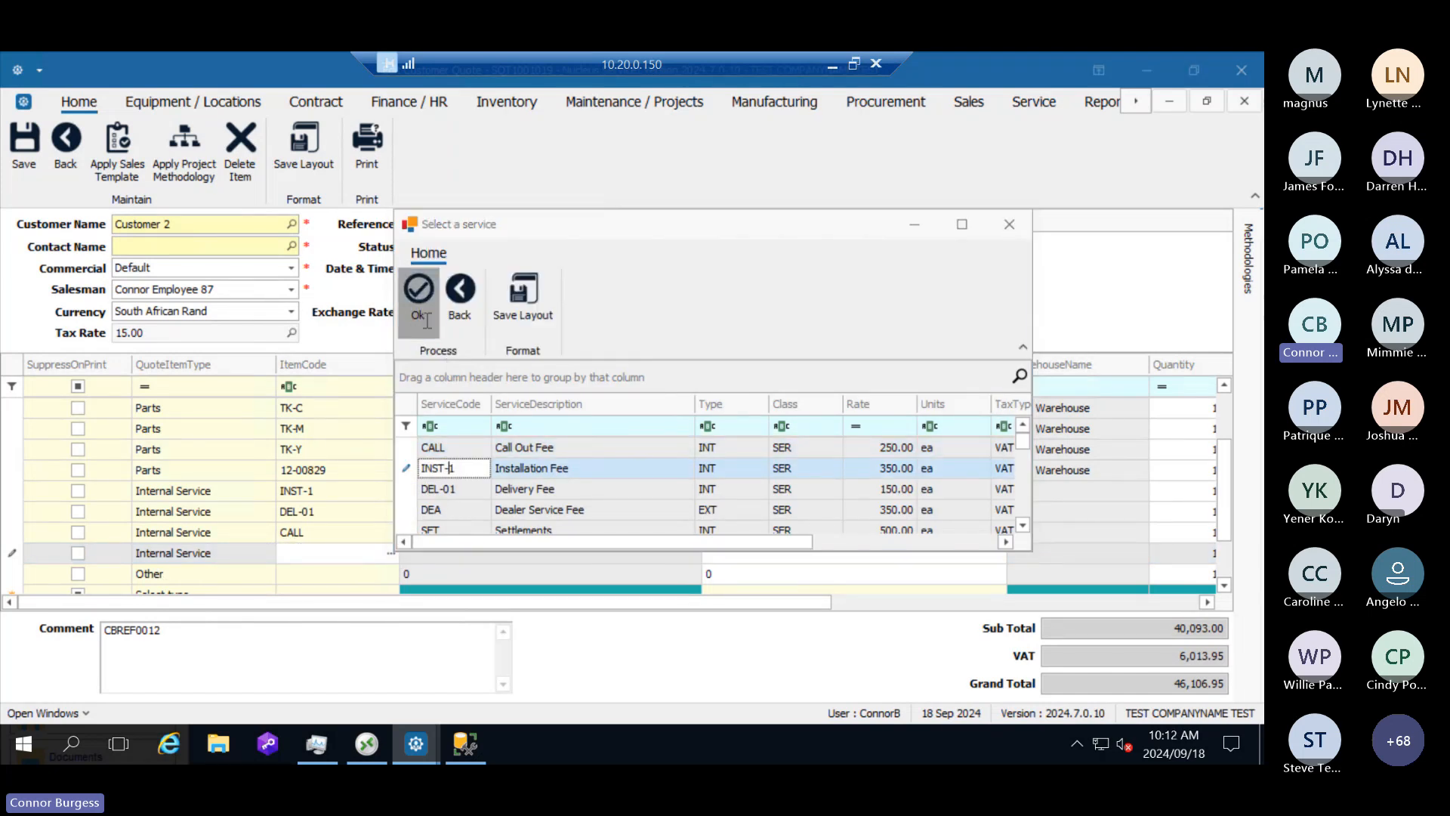
pyautogui.click(419, 298)
# Step: Change the last Other line to the Internal Service type and assign it the SET (Settlements) service
pyautogui.click(266, 577)
pyautogui.click(268, 575)
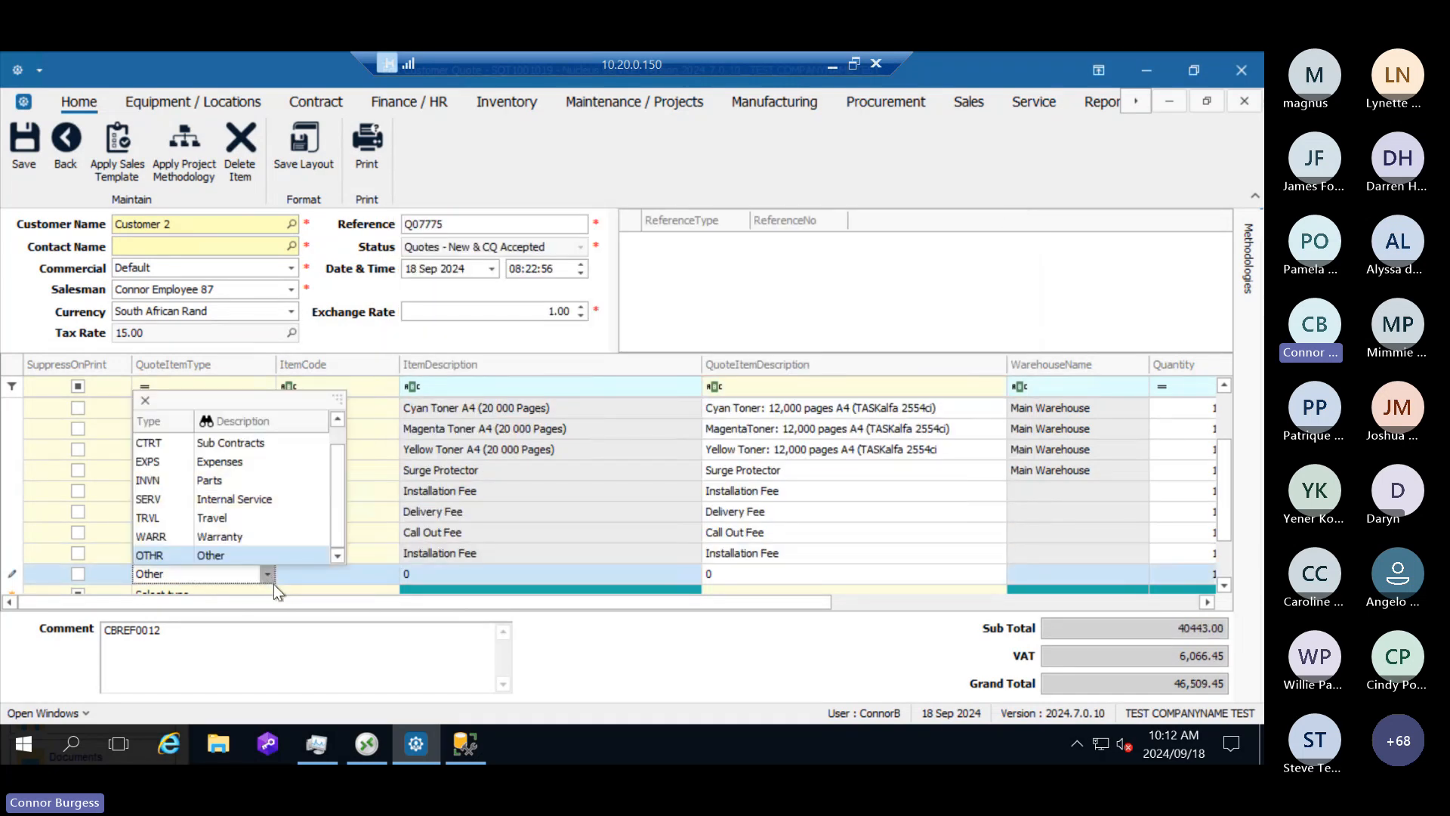
pyautogui.click(256, 502)
pyautogui.click(350, 573)
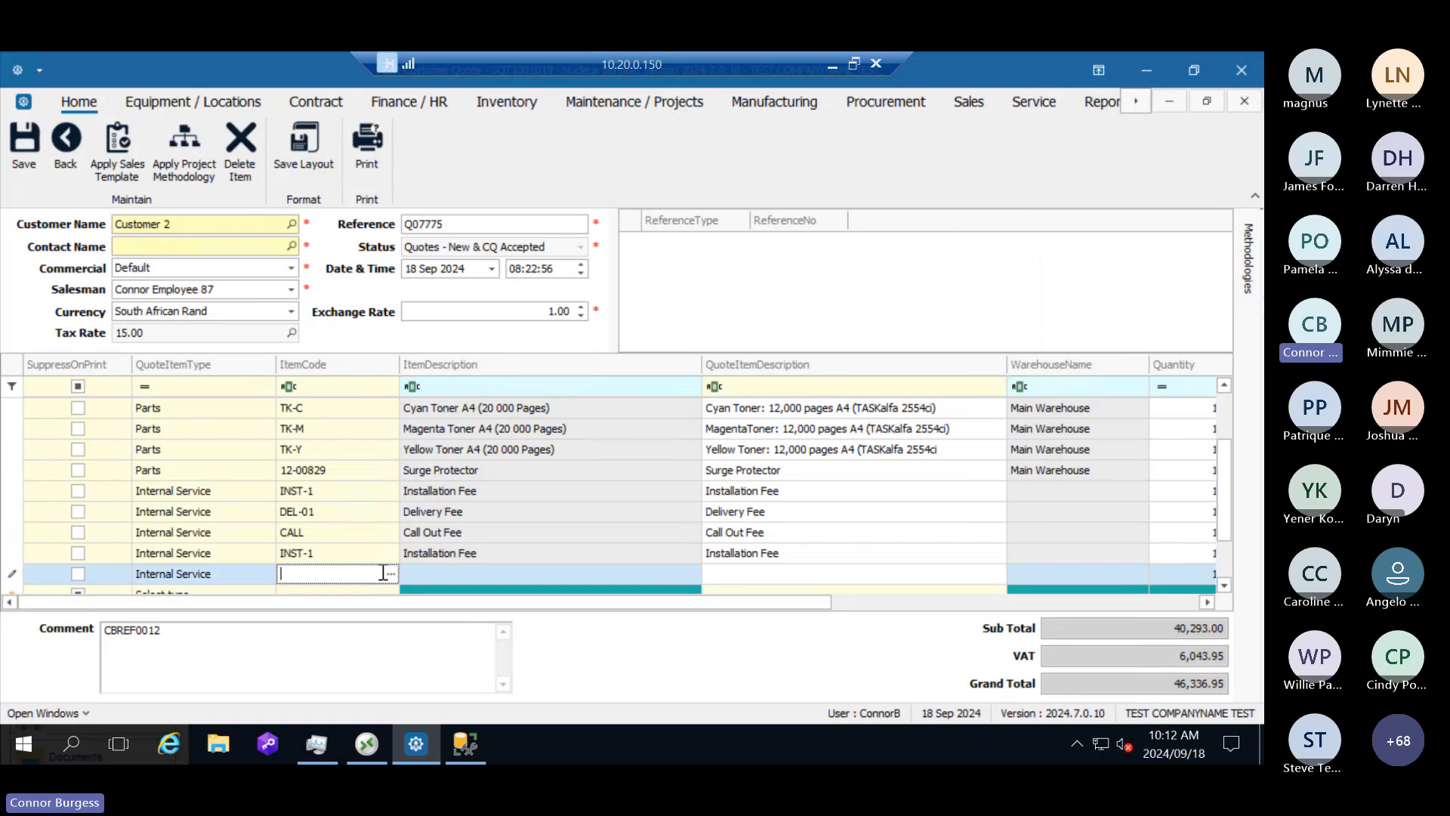
pyautogui.click(391, 573)
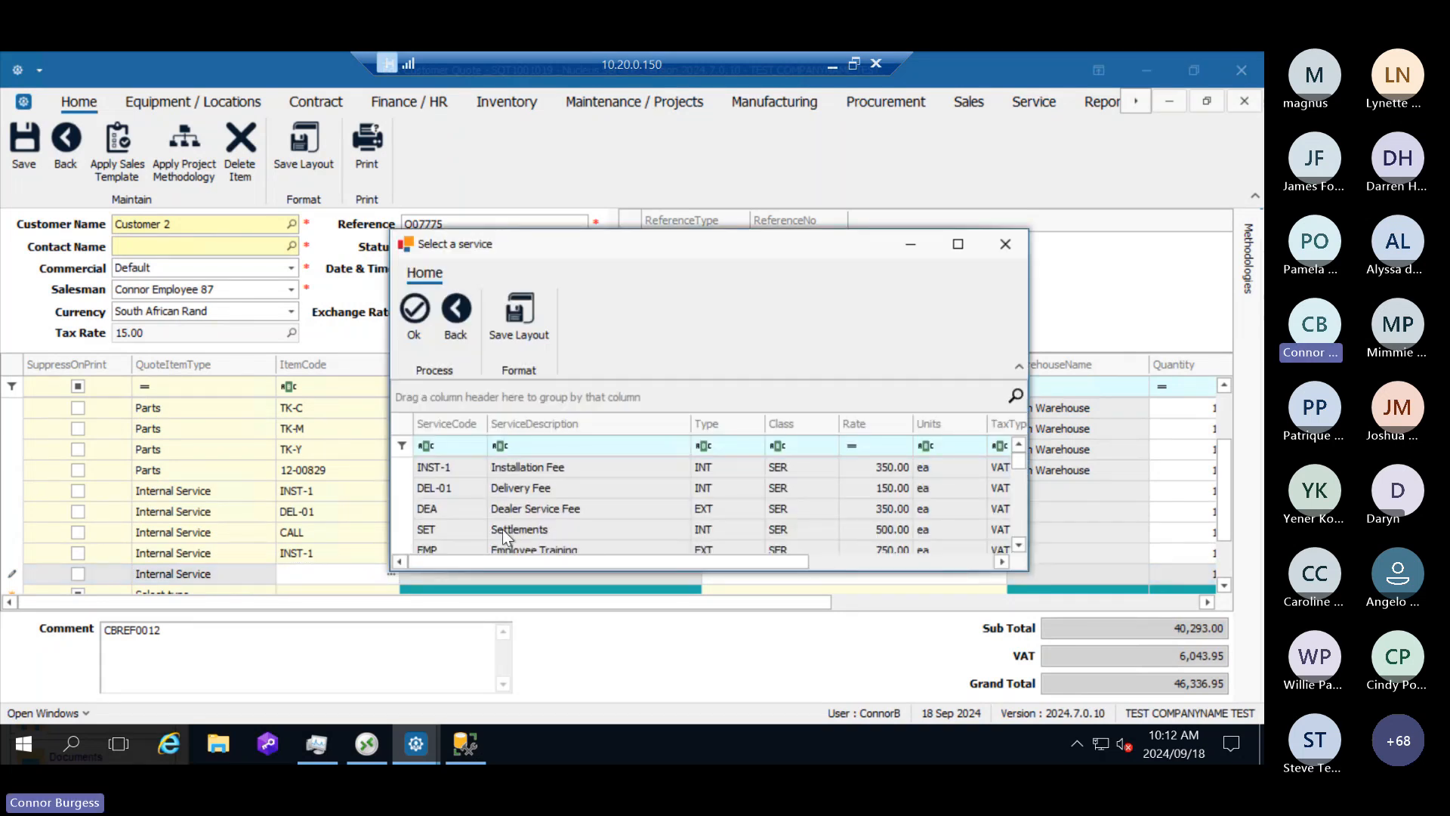
pyautogui.click(501, 529)
pyautogui.click(415, 313)
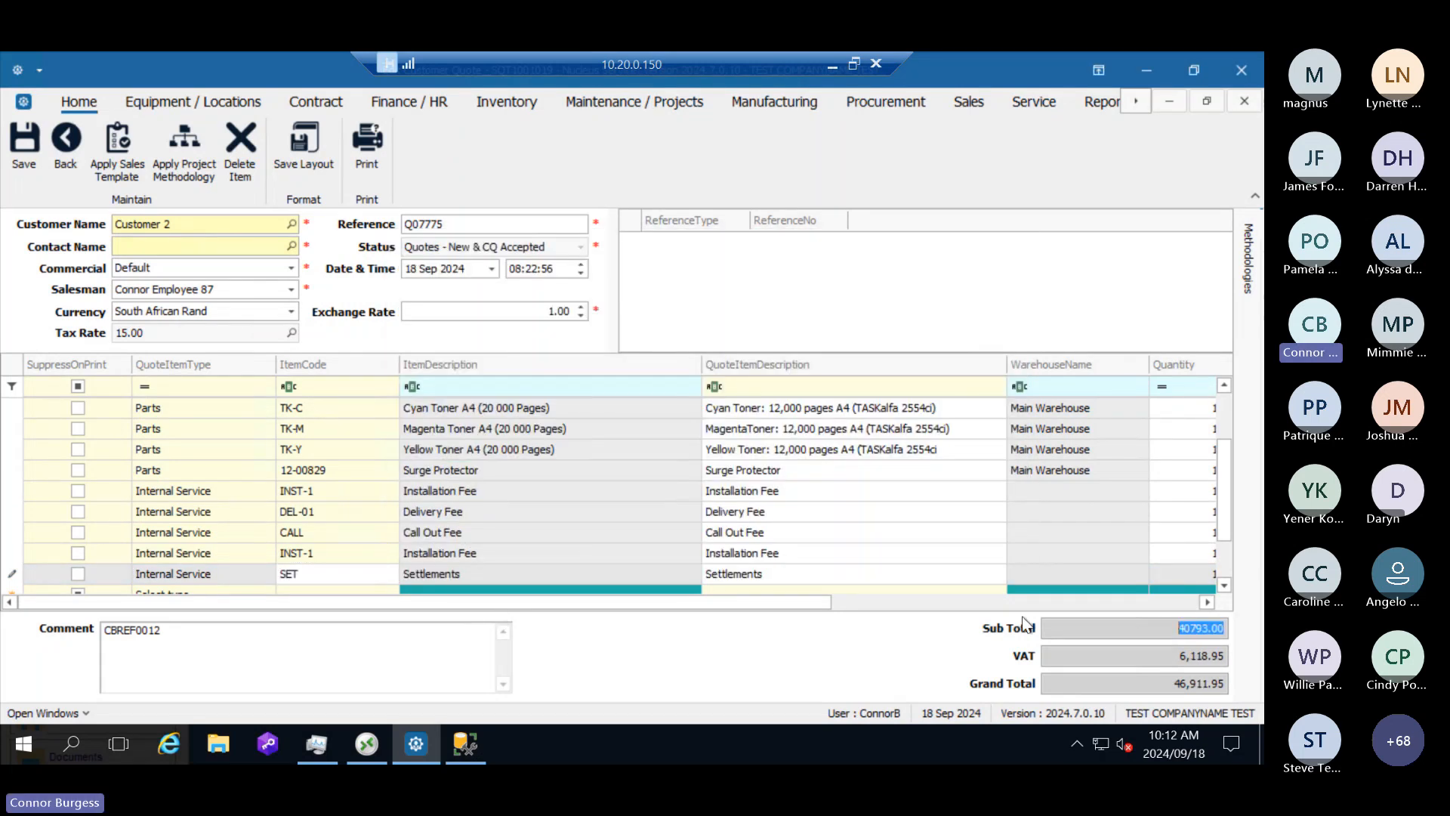
# Step: Select the Accounts Contact as the quote's contact, check the item lines and their prices, and save the quote
pyautogui.moveTo(760, 605); pyautogui.dragTo(987, 603)
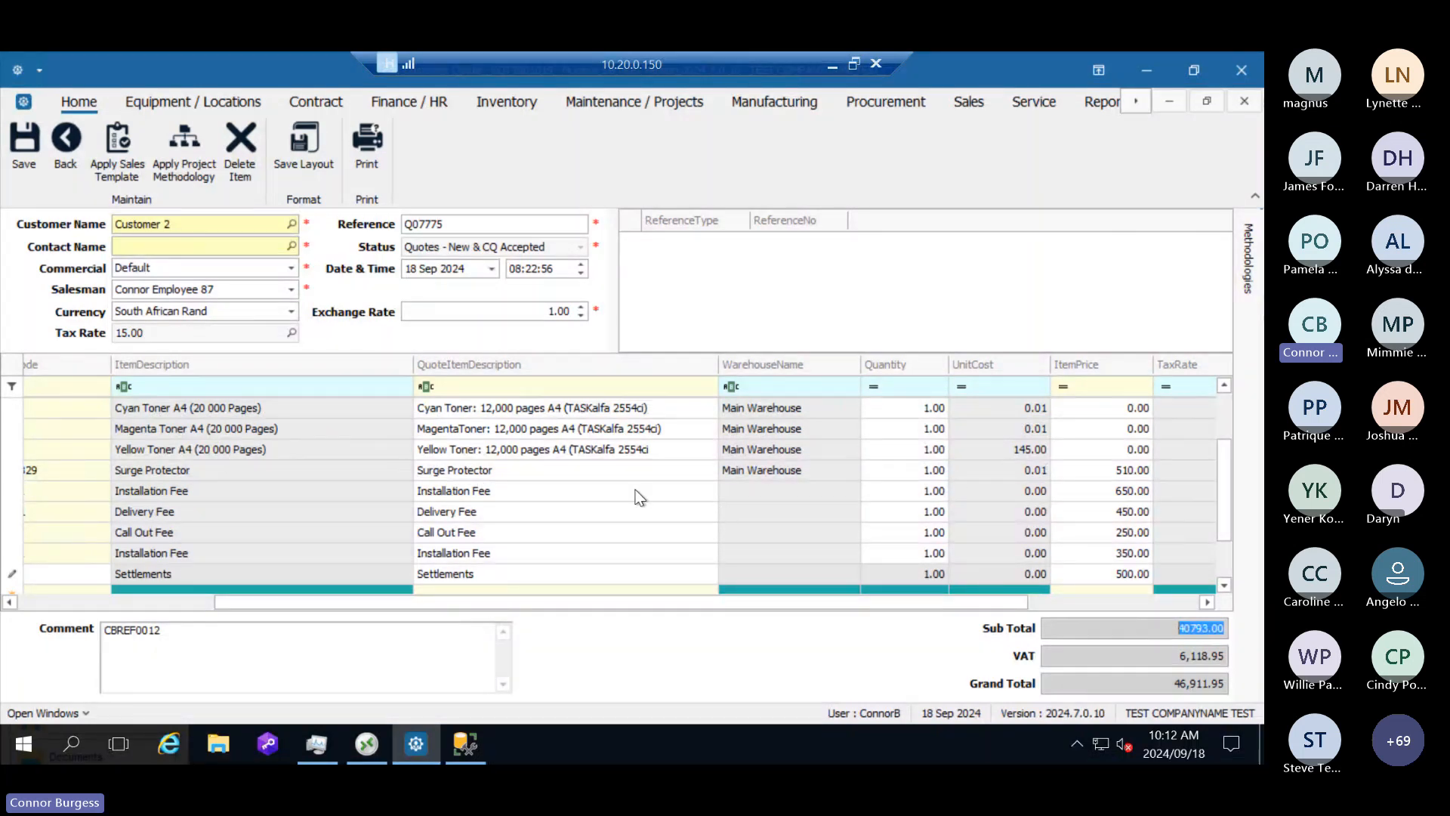
pyautogui.click(292, 246)
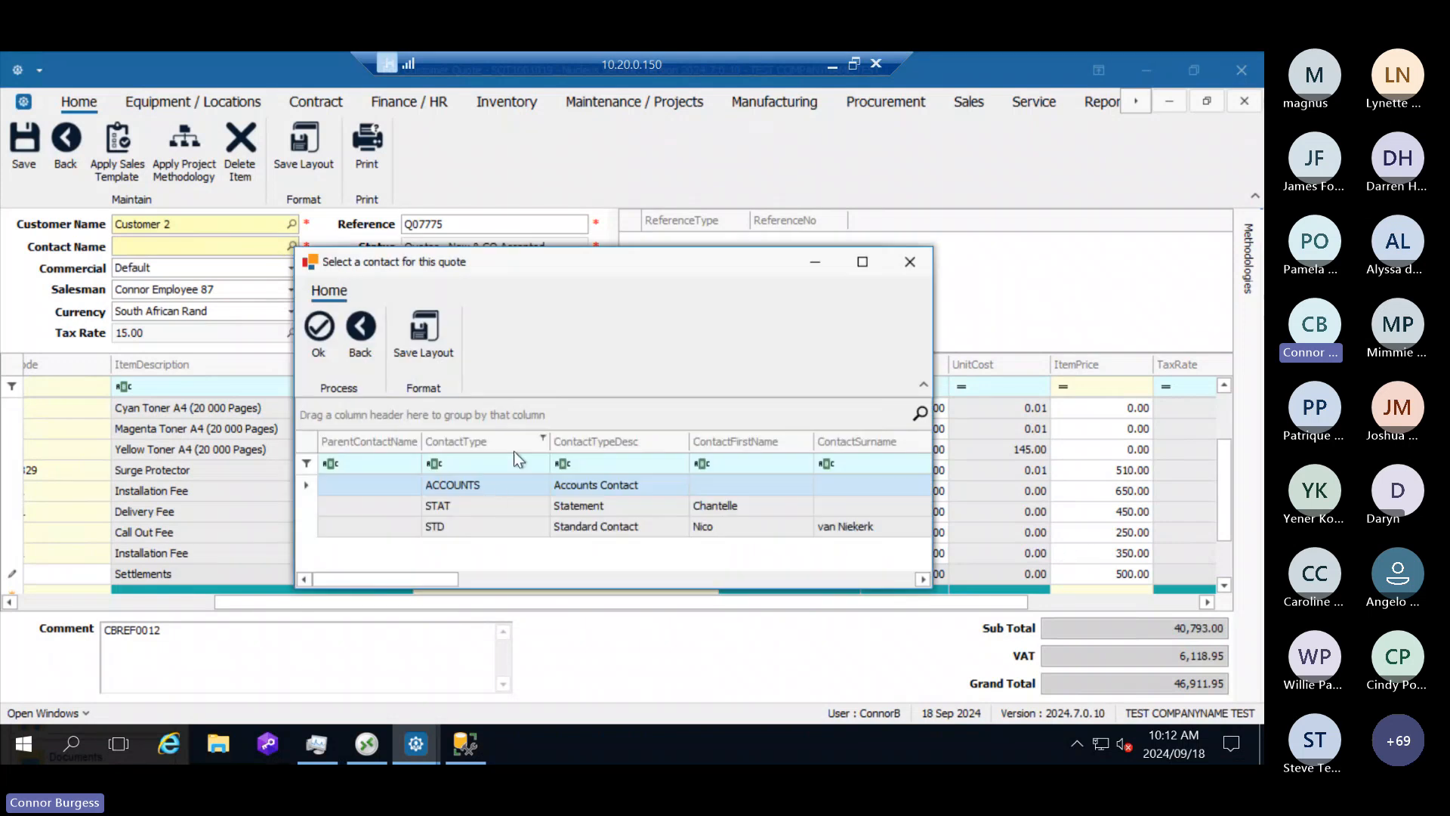
pyautogui.click(491, 485)
pyautogui.click(319, 331)
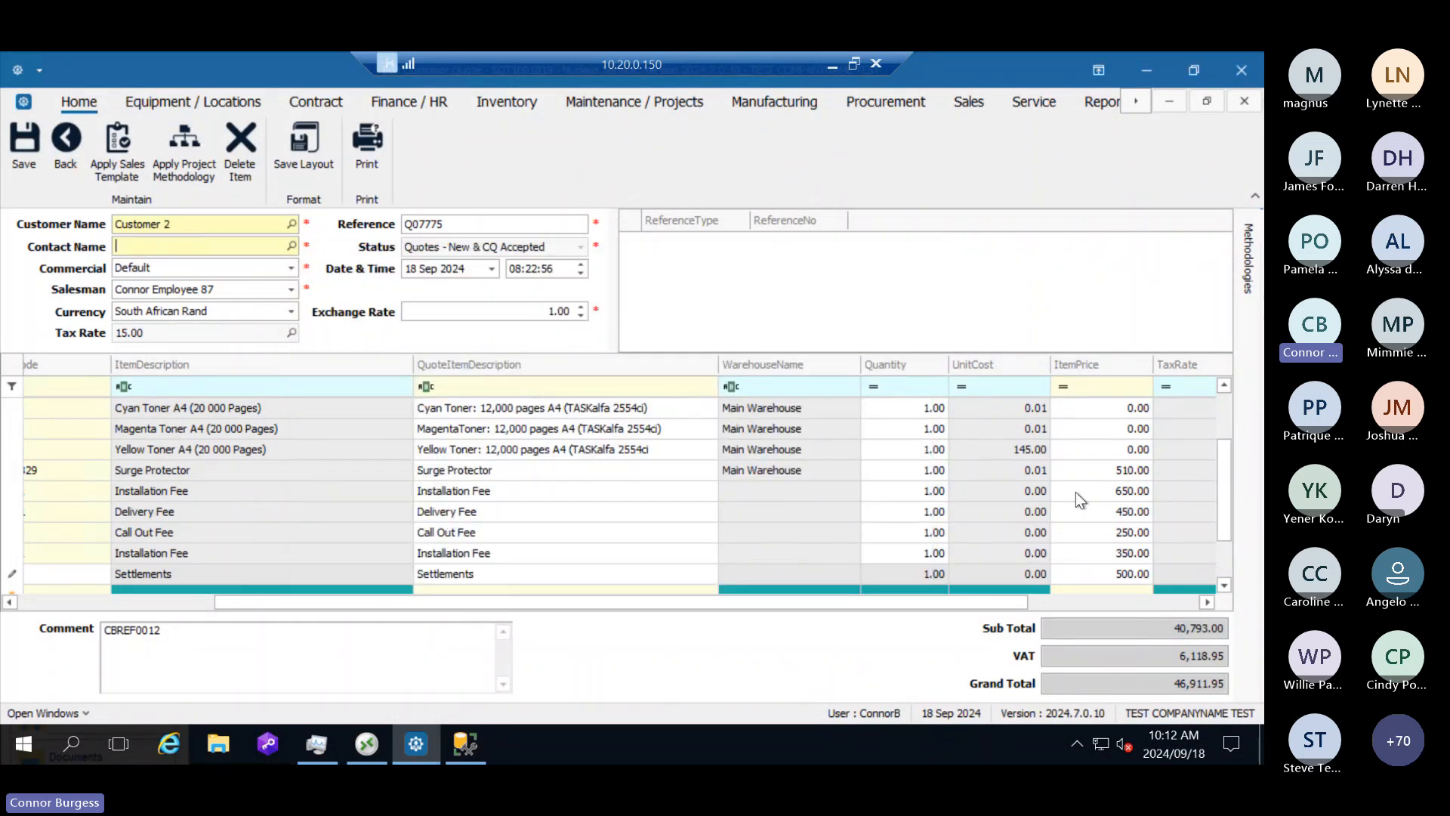
pyautogui.moveTo(761, 610); pyautogui.dragTo(506, 618)
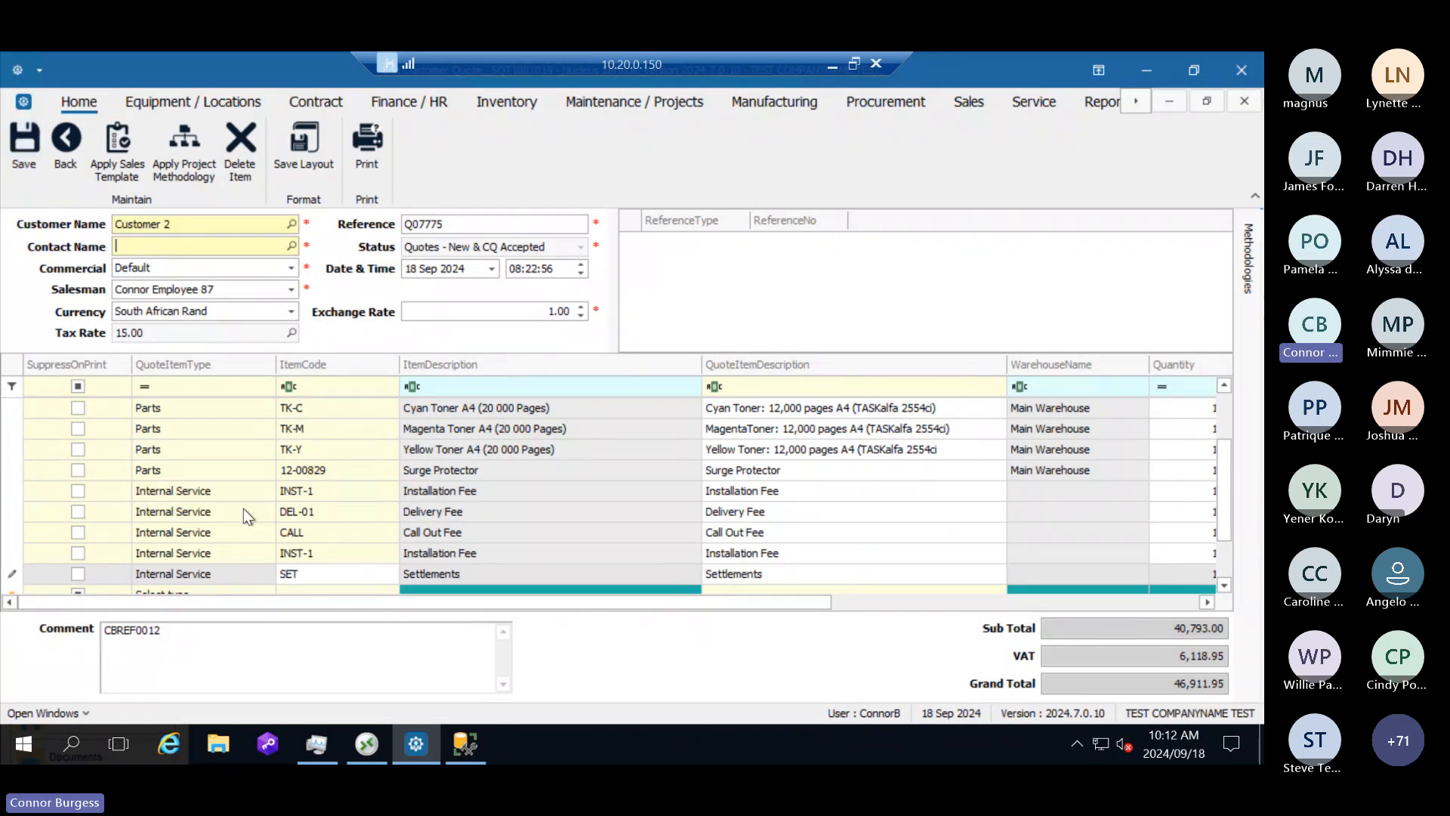
pyautogui.scroll(2, 207, 432)
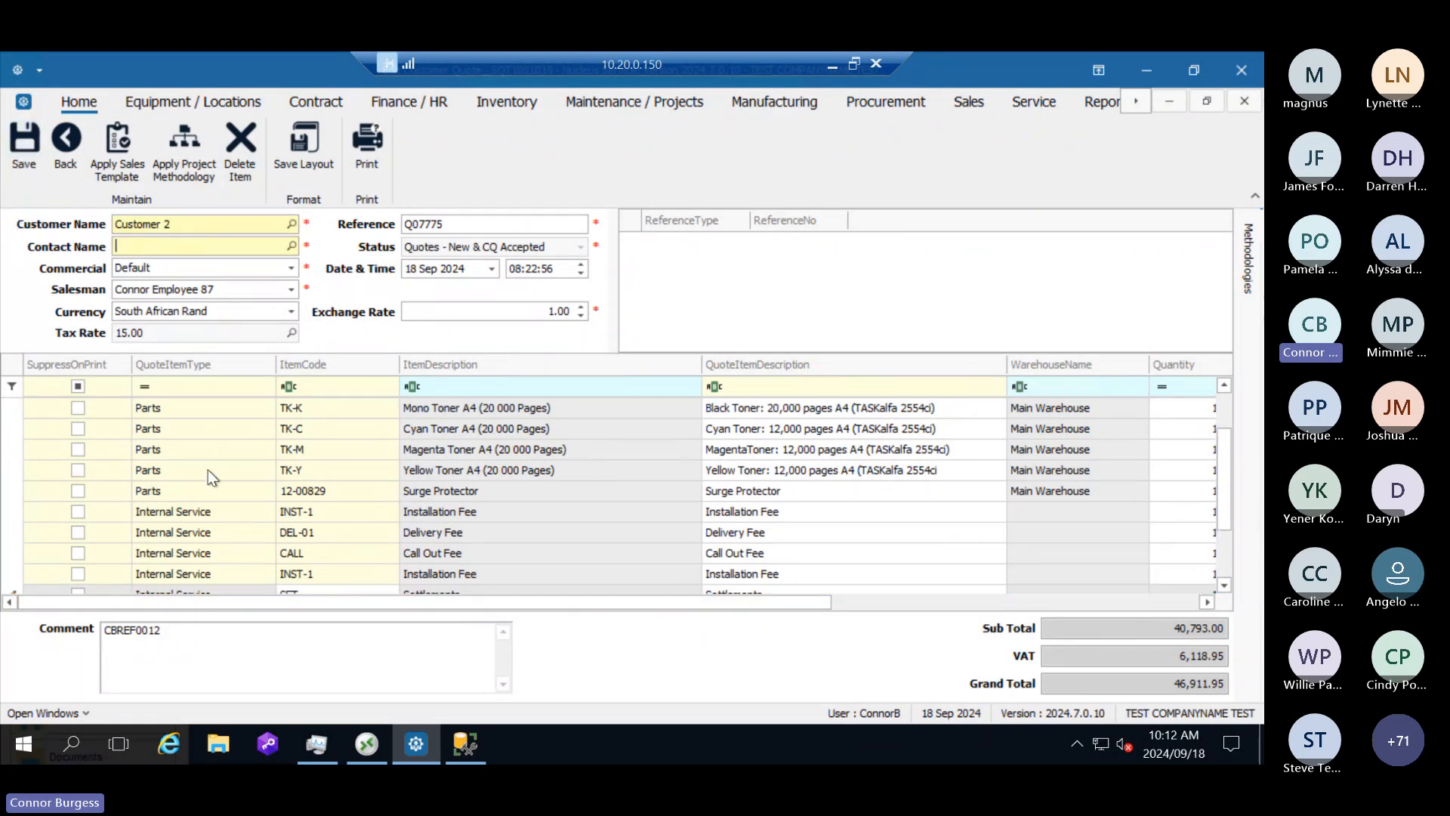
pyautogui.click(38, 157)
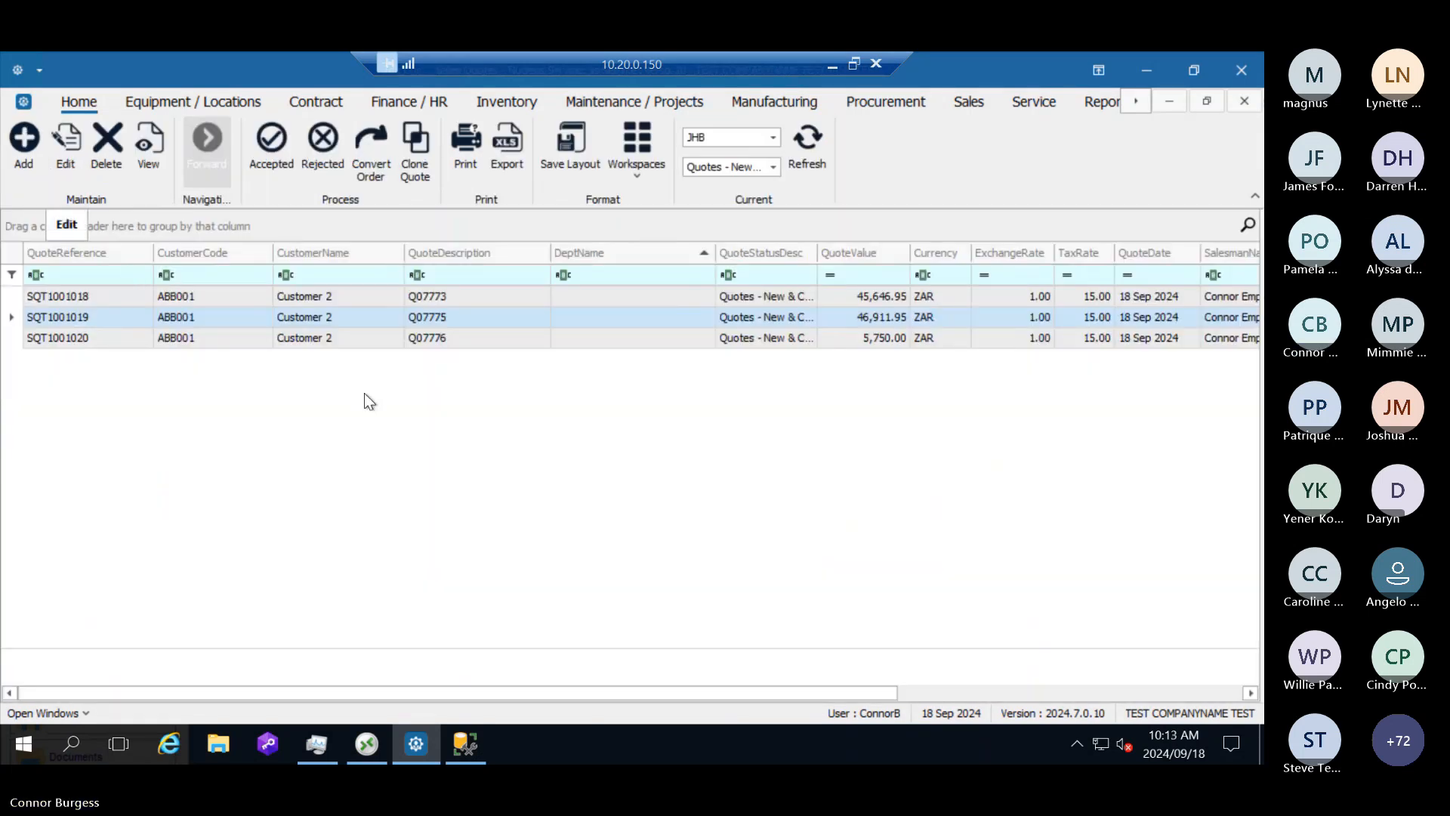
pyautogui.click(451, 325)
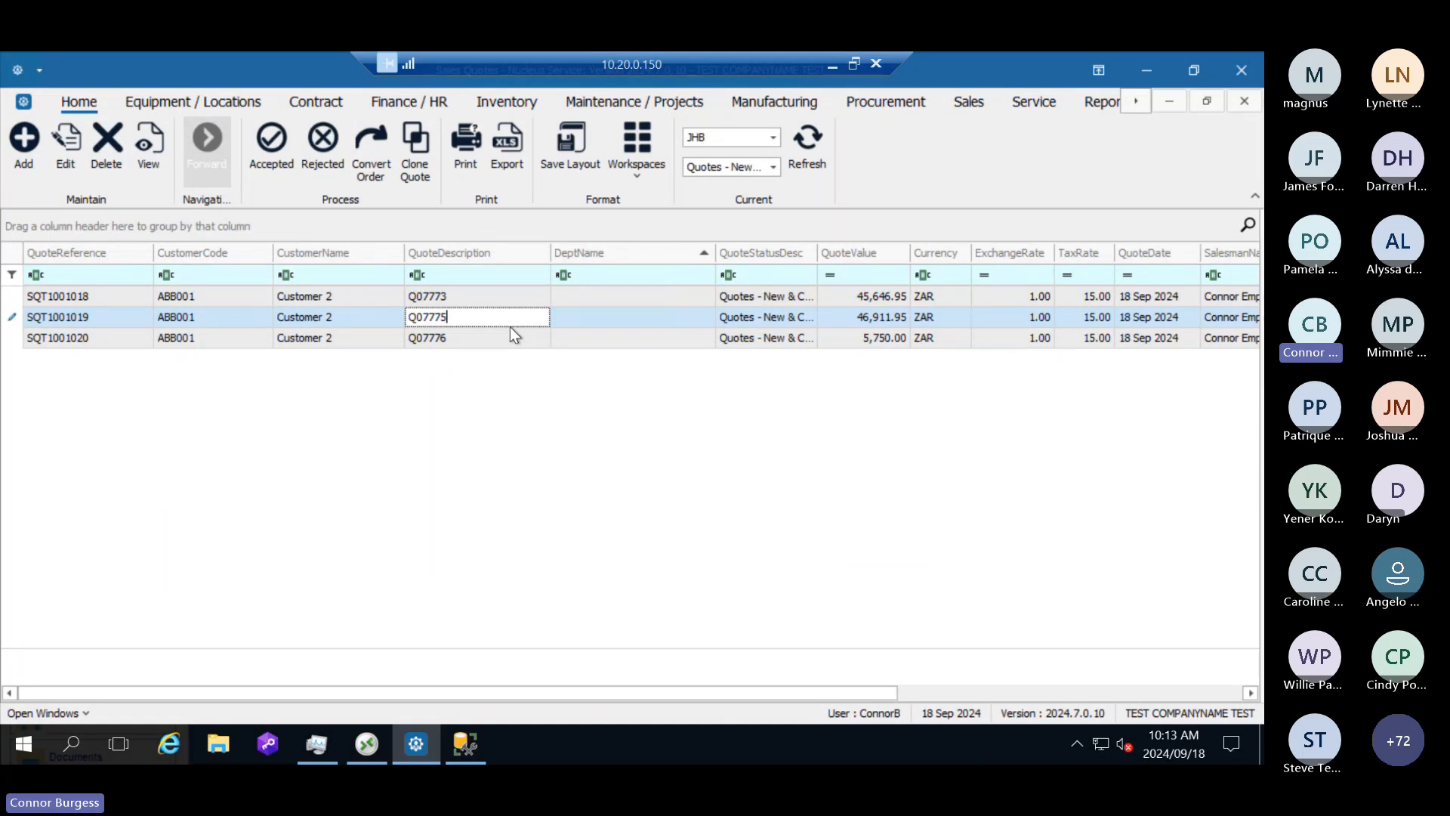
pyautogui.click(368, 324)
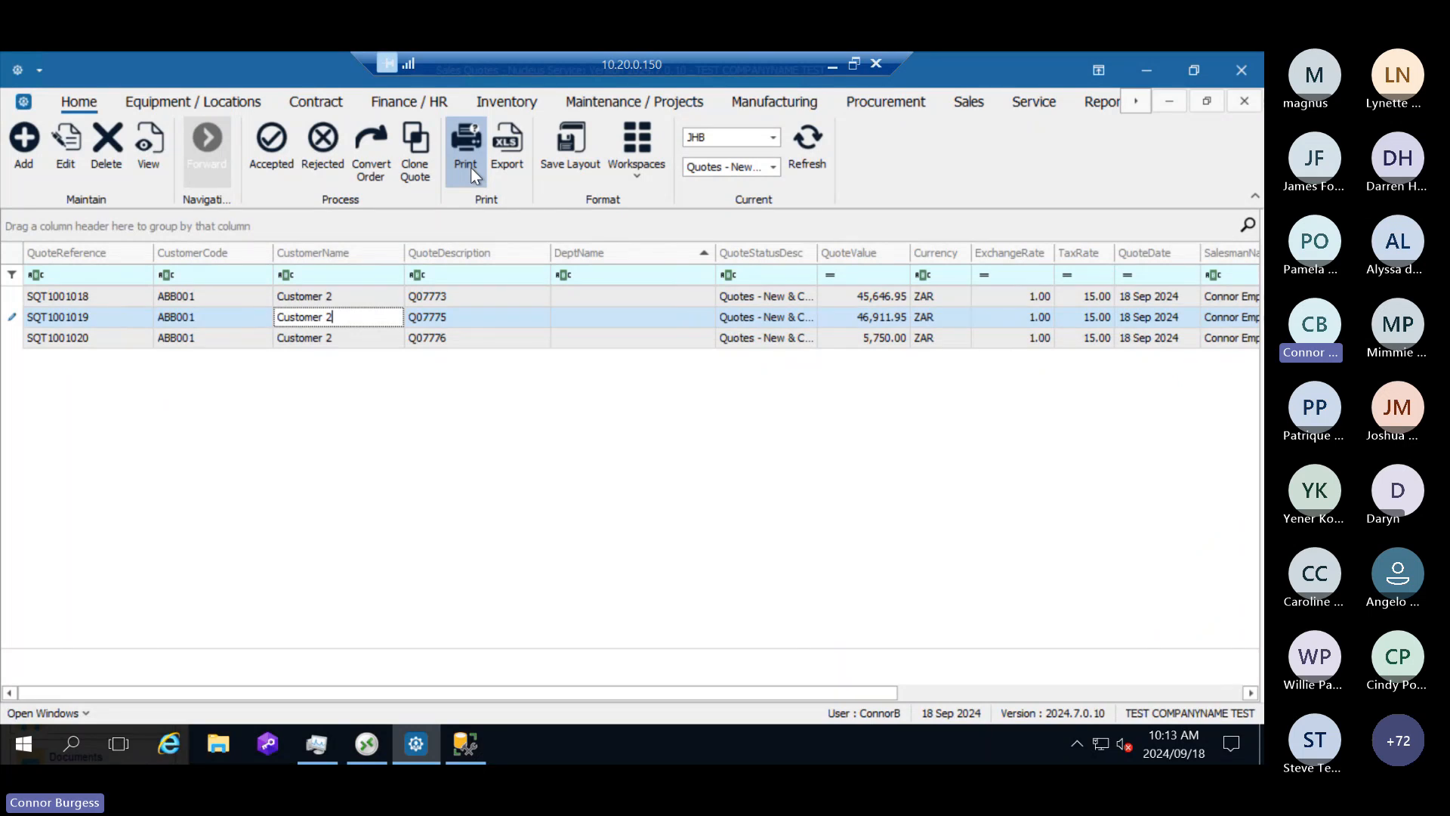
pyautogui.click(447, 317)
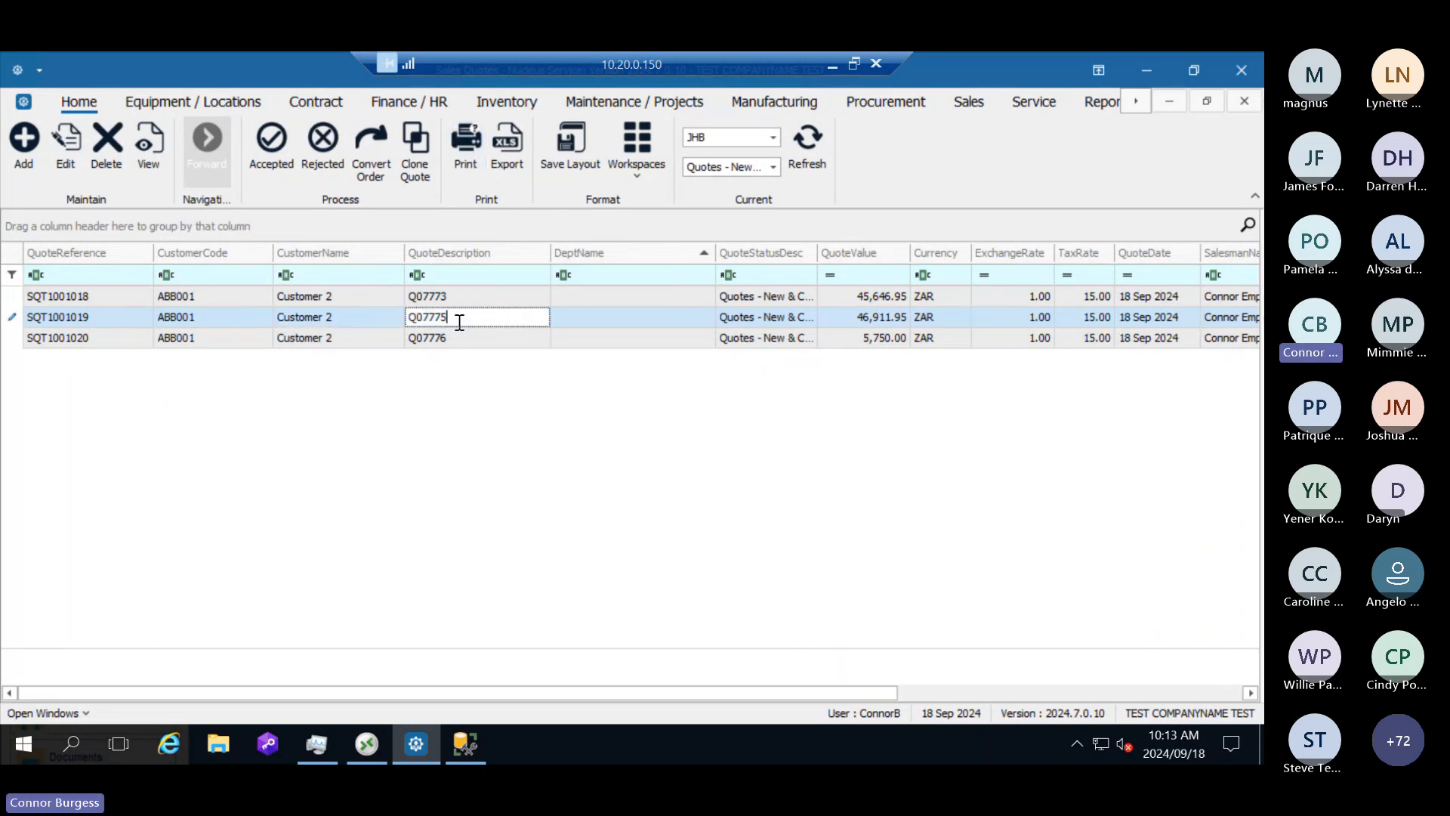
pyautogui.click(379, 317)
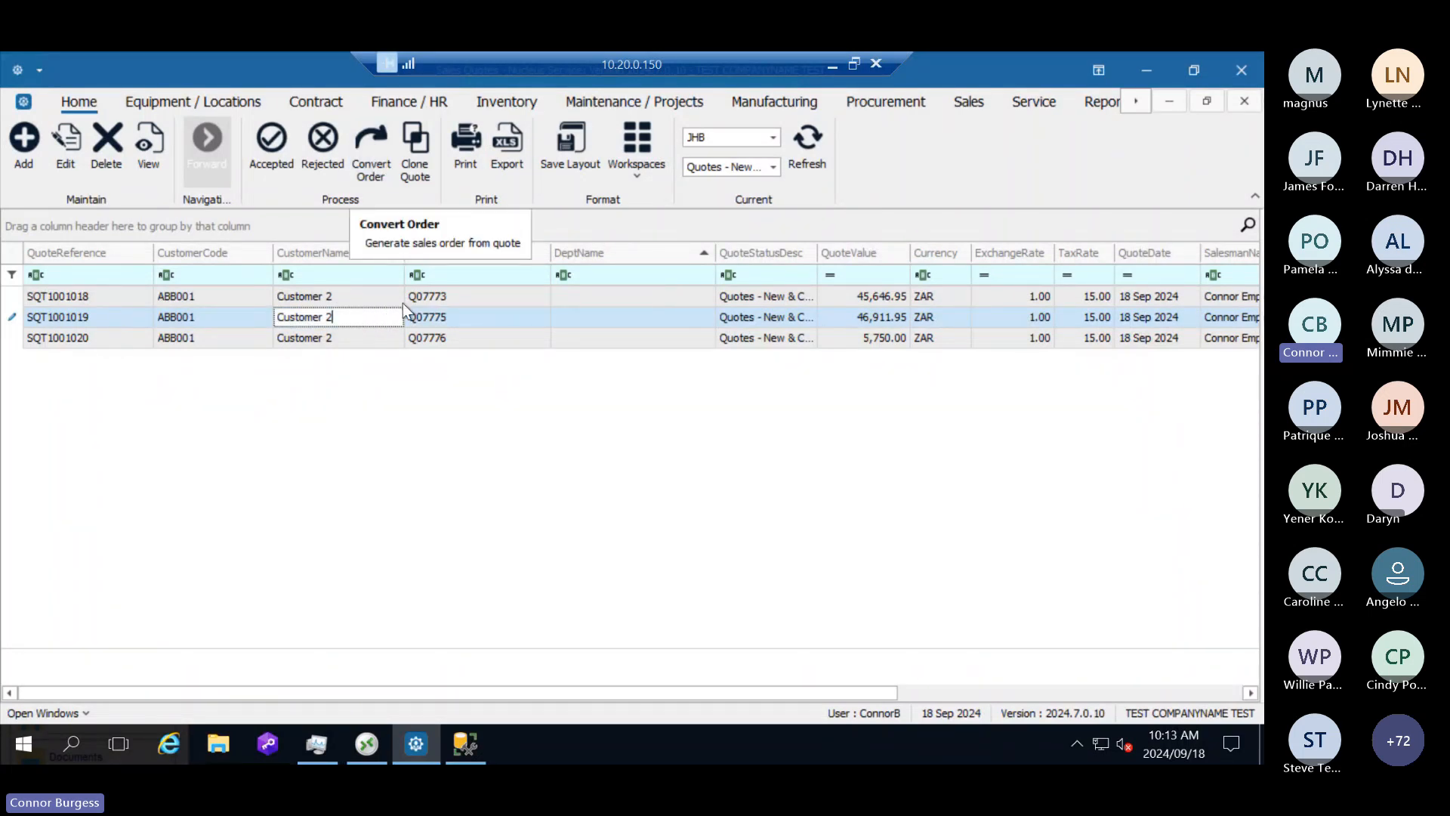
pyautogui.click(435, 318)
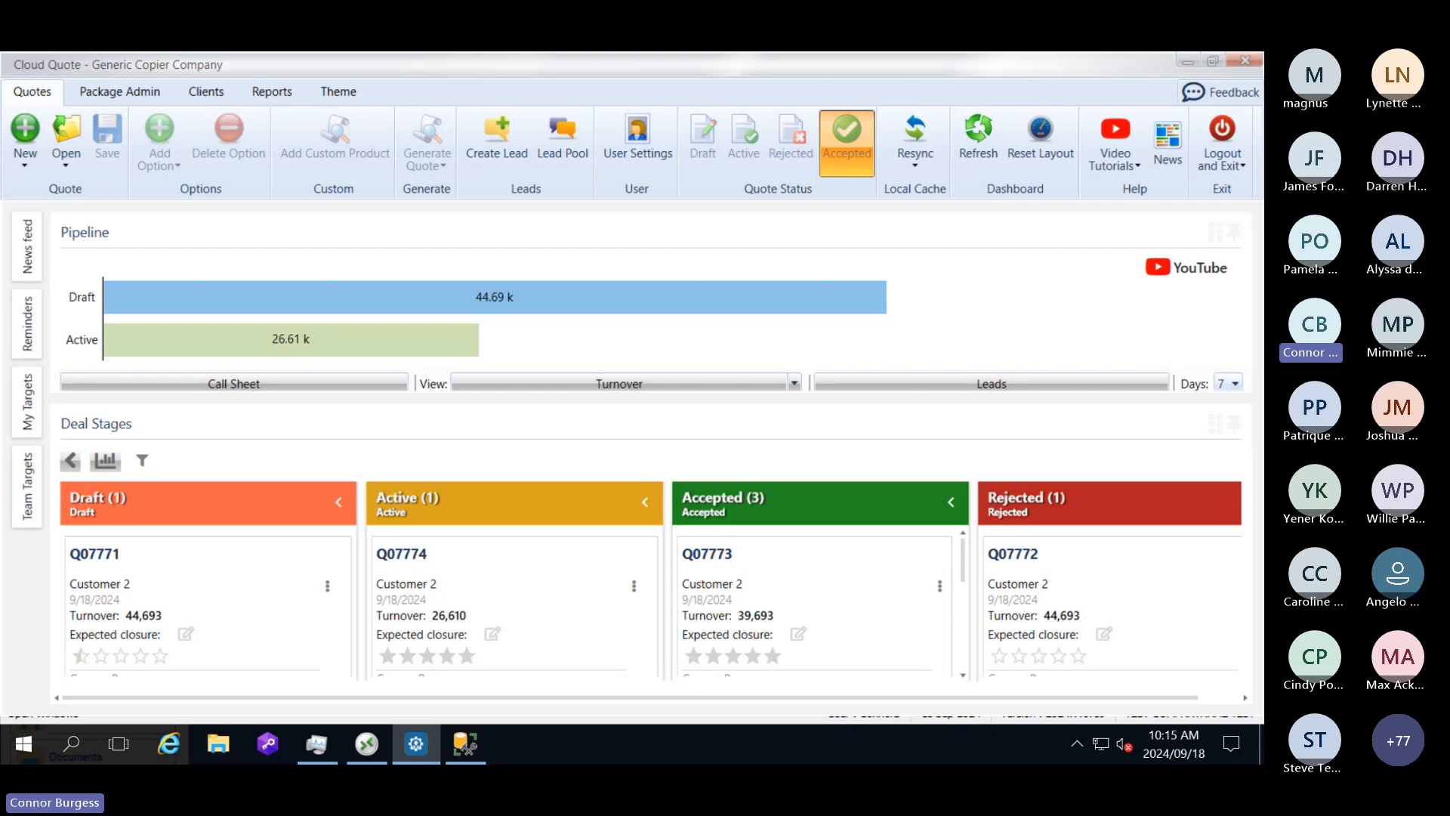
# Step: Create a new quote in Cloud Quote with Customer 2 as the client and look through the client's details
pyautogui.click(23, 148)
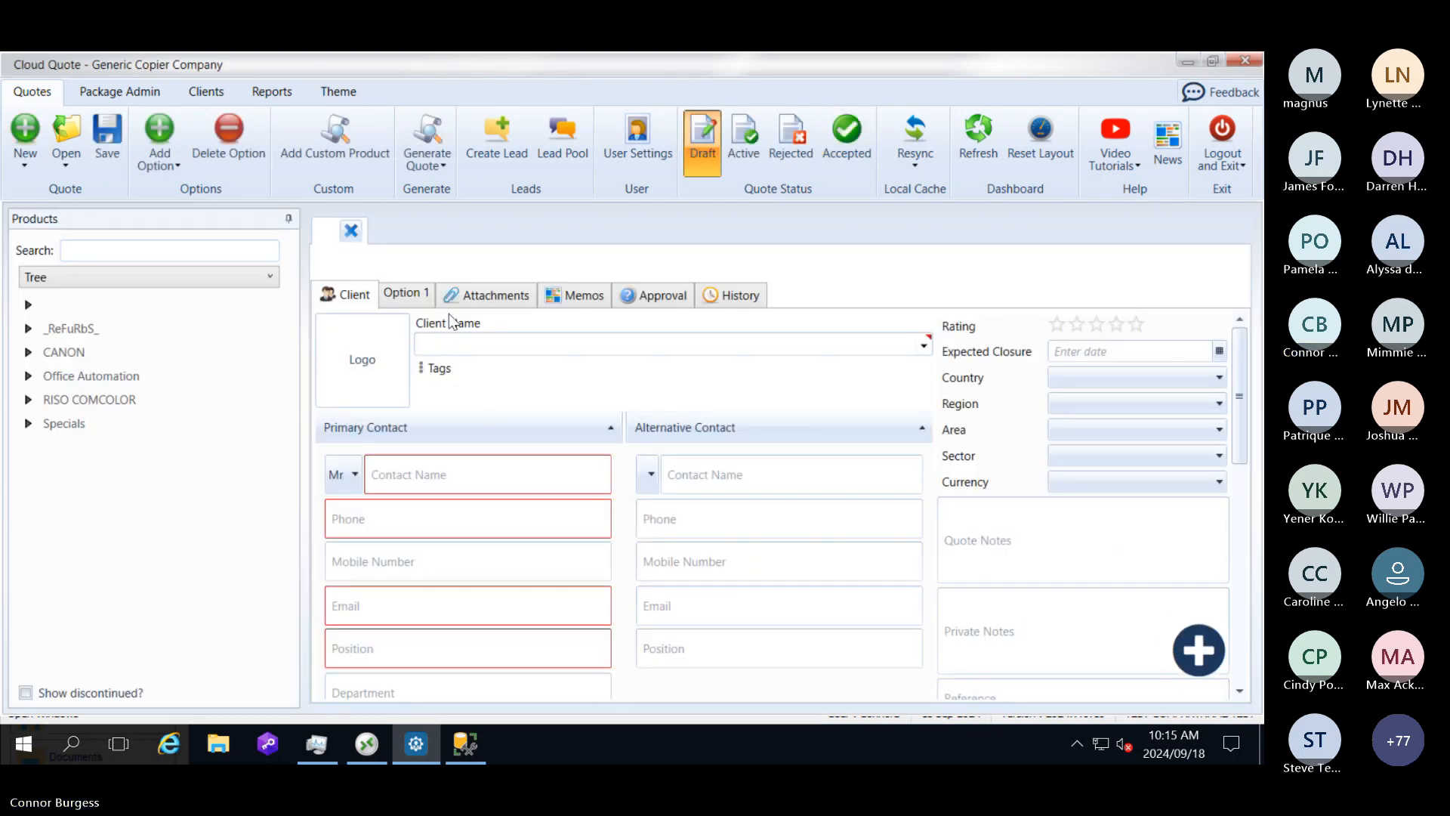
pyautogui.click(926, 347)
pyautogui.click(925, 345)
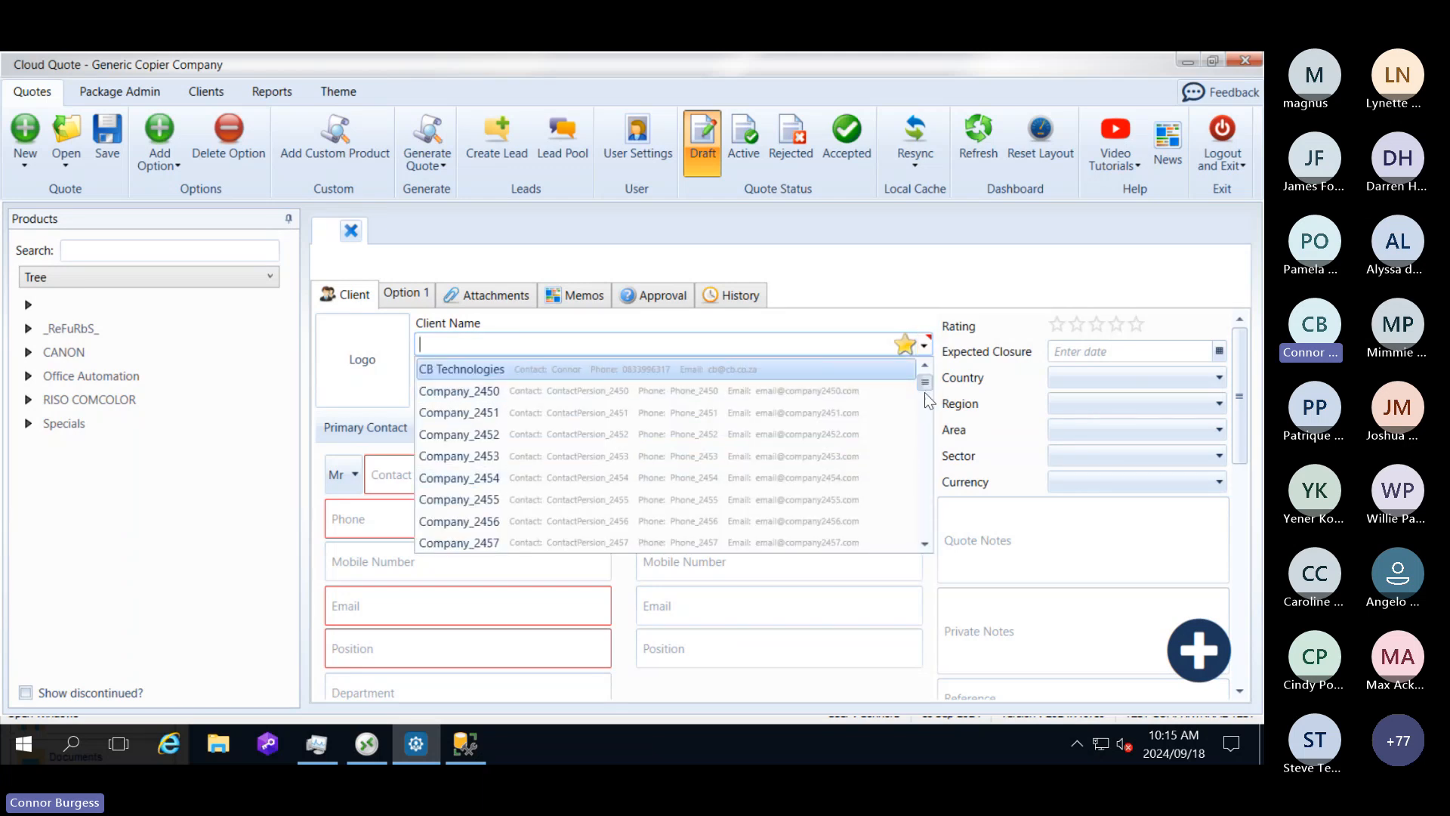
pyautogui.moveTo(925, 383); pyautogui.dragTo(925, 530)
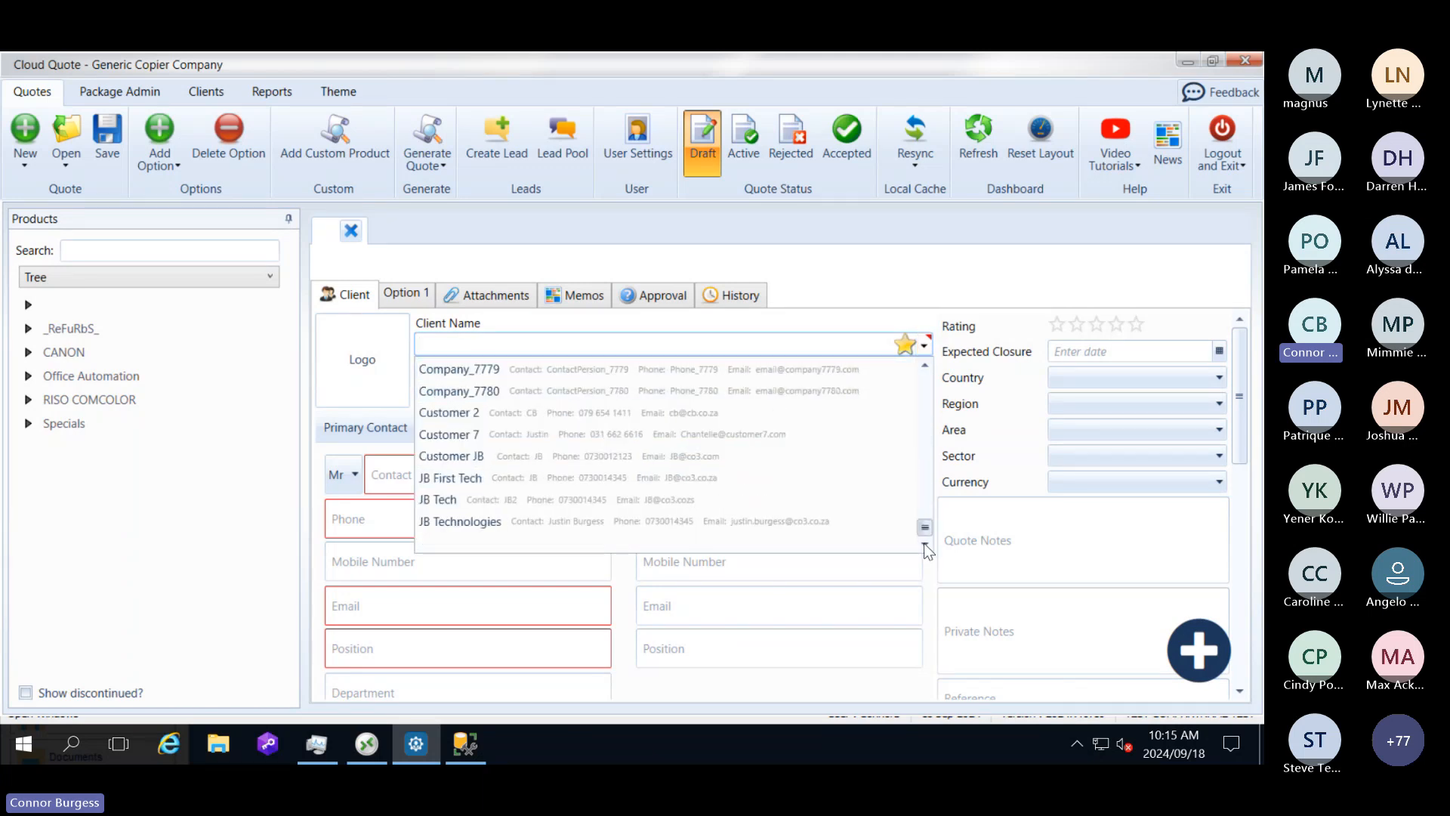
pyautogui.click(595, 420)
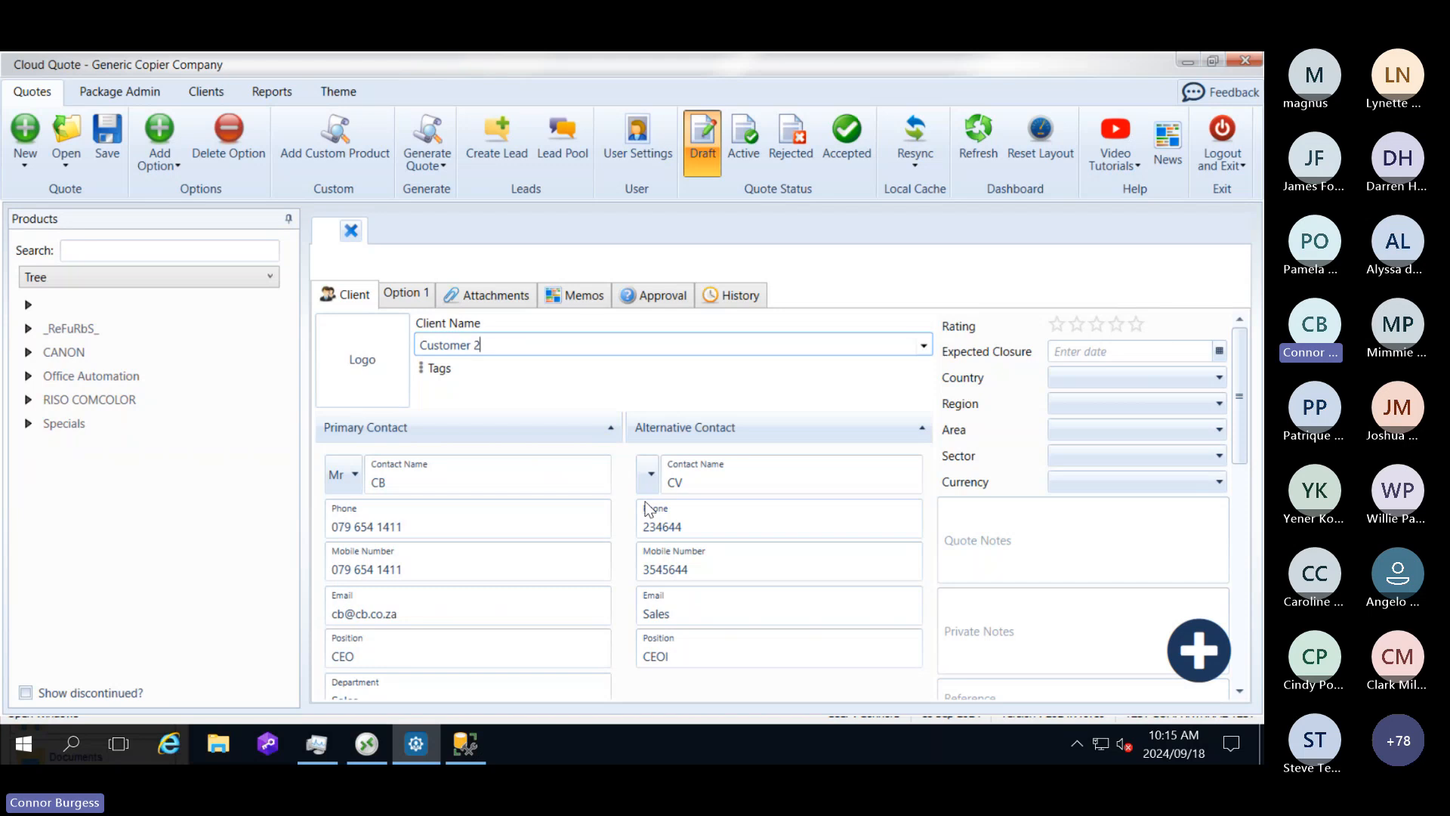
pyautogui.scroll(-2, 646, 508)
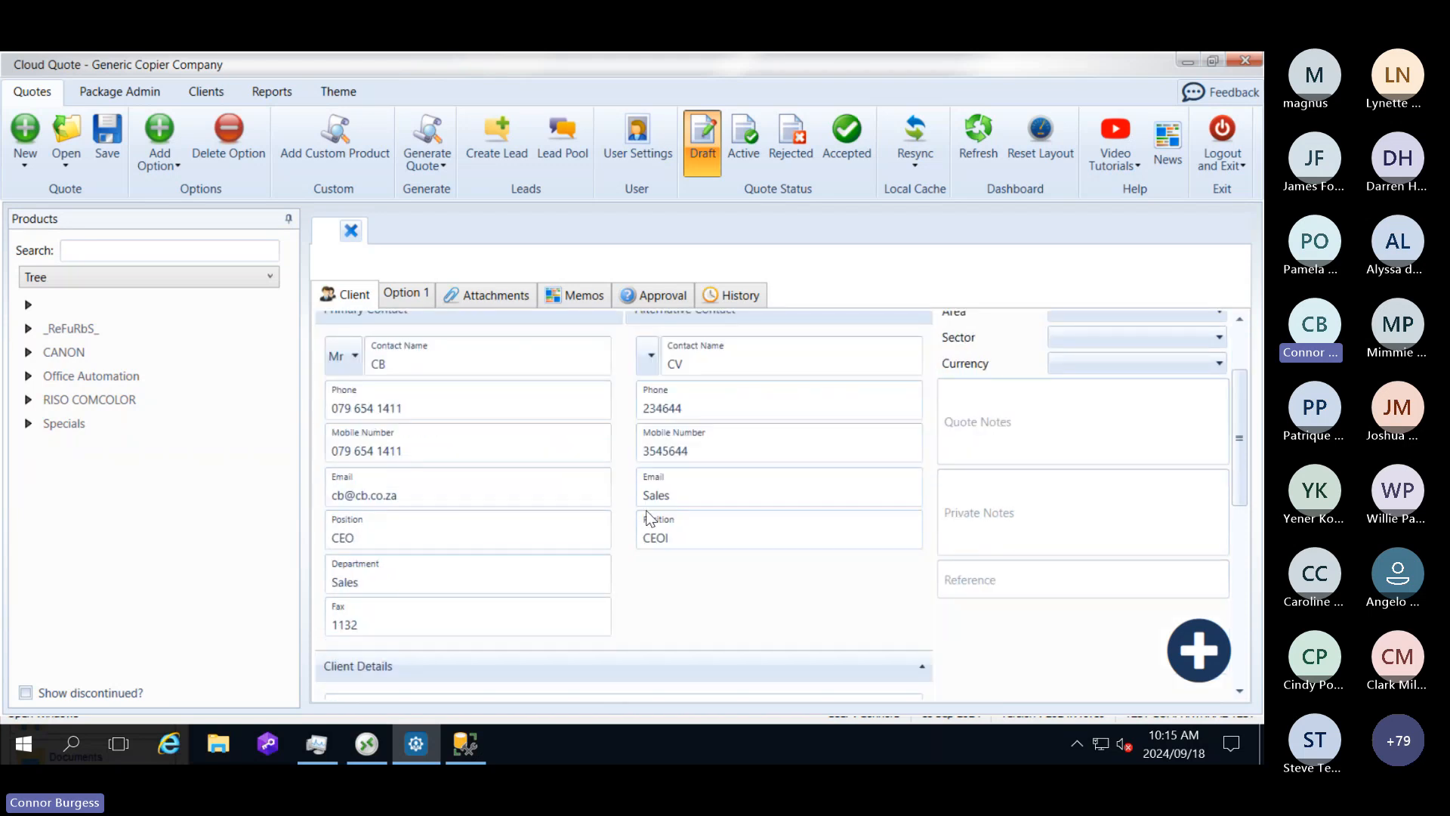
pyautogui.scroll(-6, 646, 515)
pyautogui.click(648, 518)
pyautogui.rightClick(646, 514)
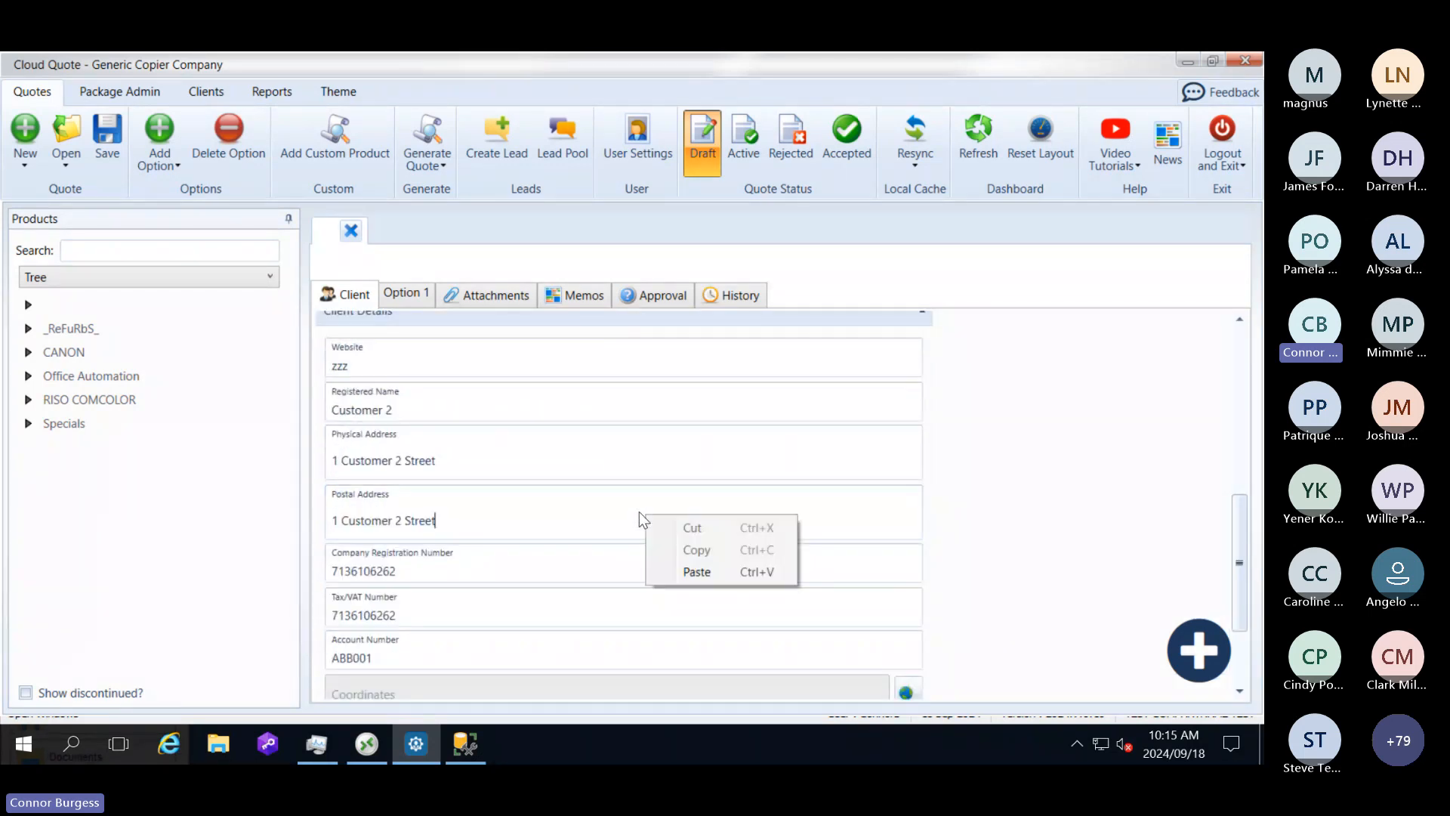
# Step: Add the refurbished TASKalfa 2552ci from the _ReFuRbS_ Colour MFP A3 products to Option 1 of the quote
pyautogui.click(414, 298)
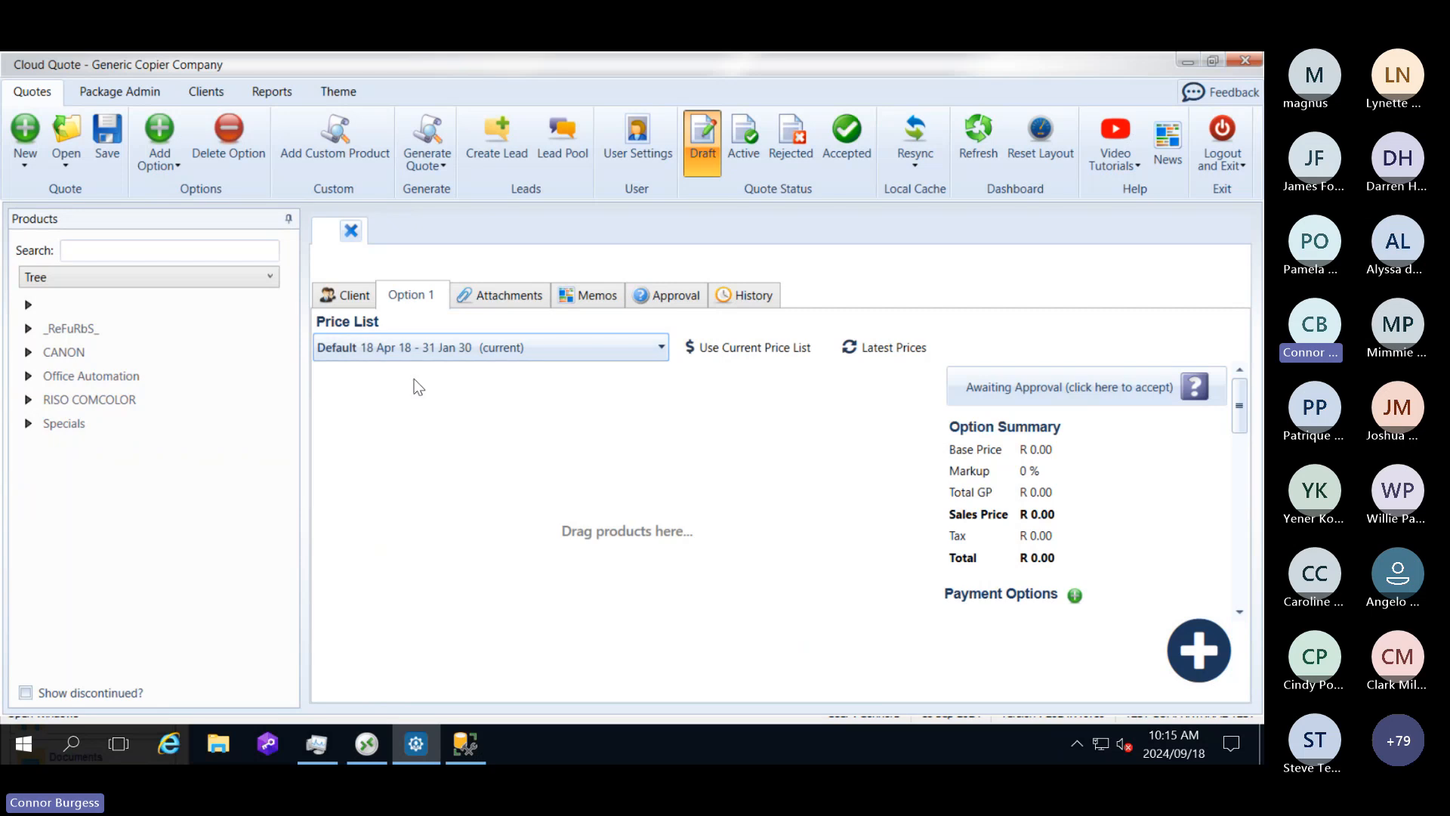
pyautogui.click(31, 331)
pyautogui.click(49, 352)
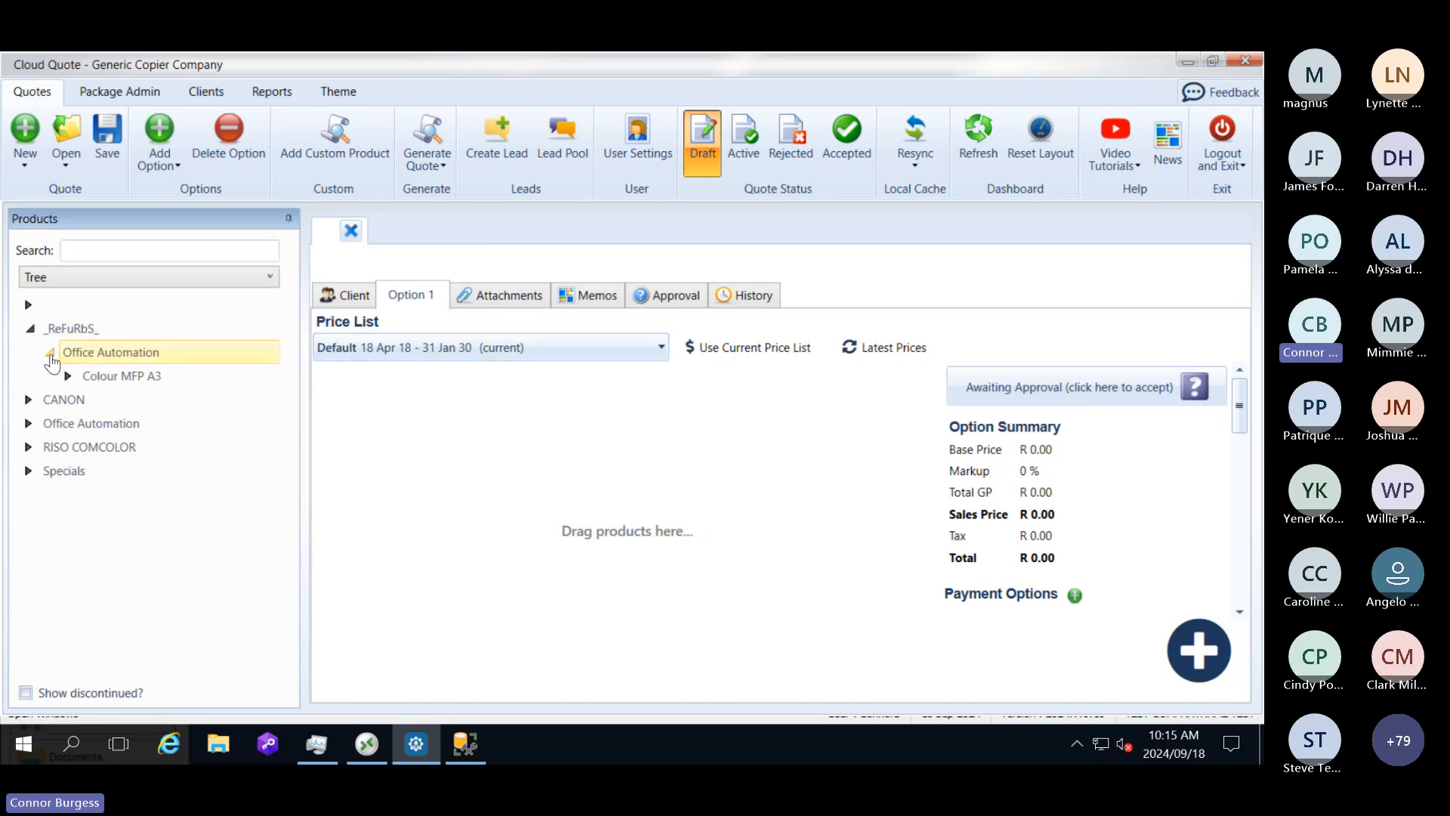
pyautogui.click(69, 377)
pyautogui.click(87, 400)
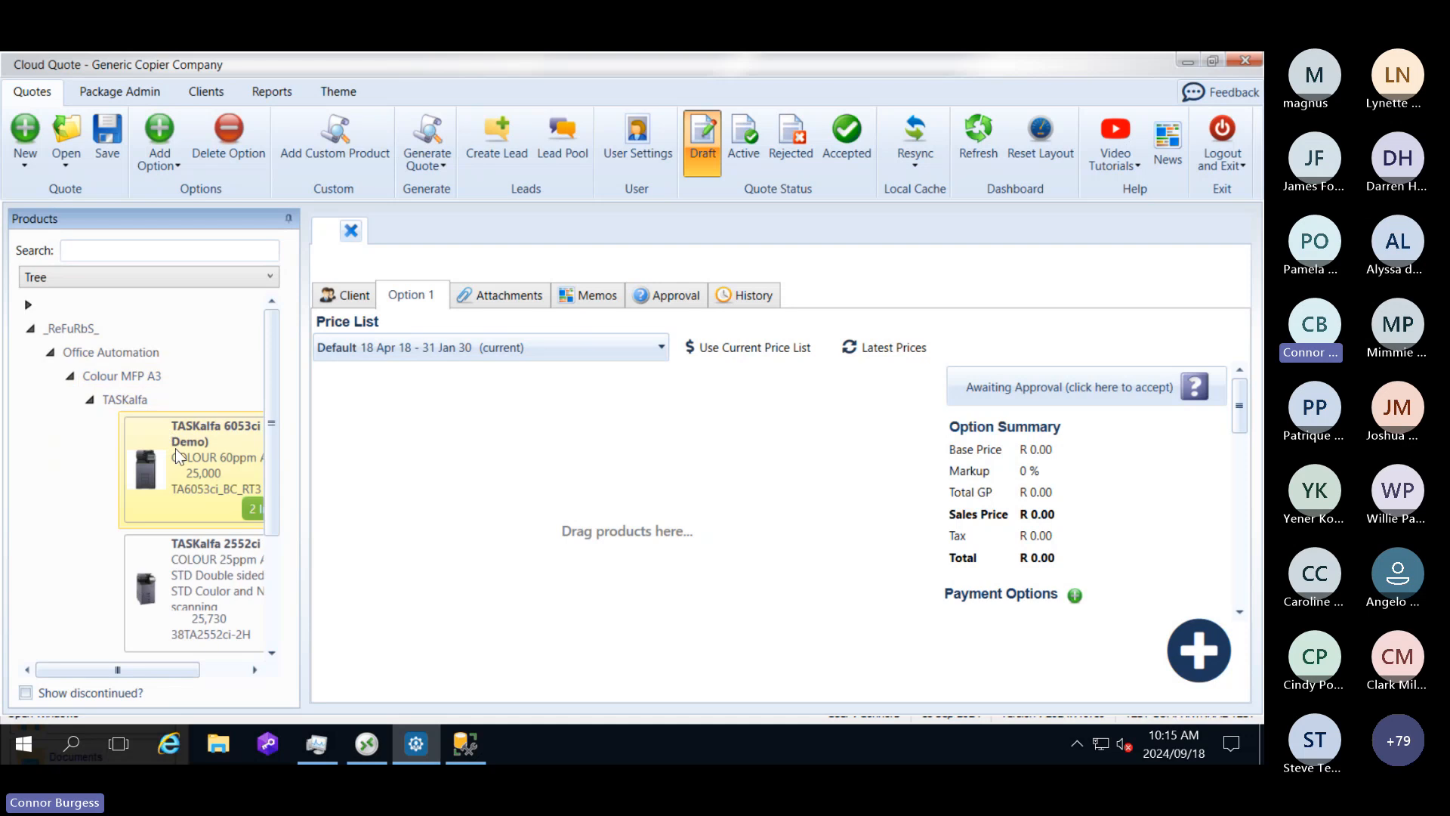
pyautogui.moveTo(192, 537); pyautogui.dragTo(398, 560)
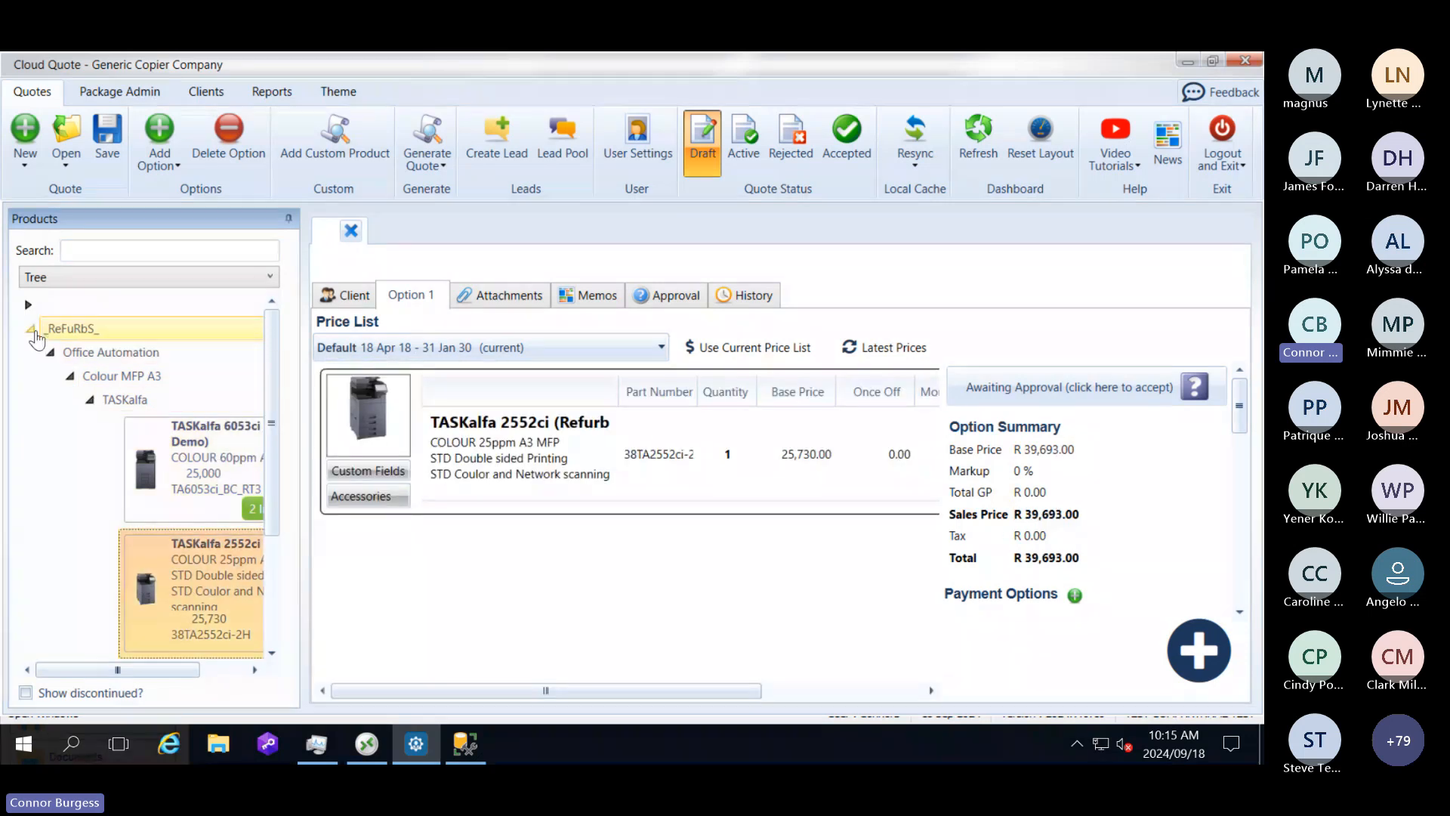
pyautogui.click(30, 329)
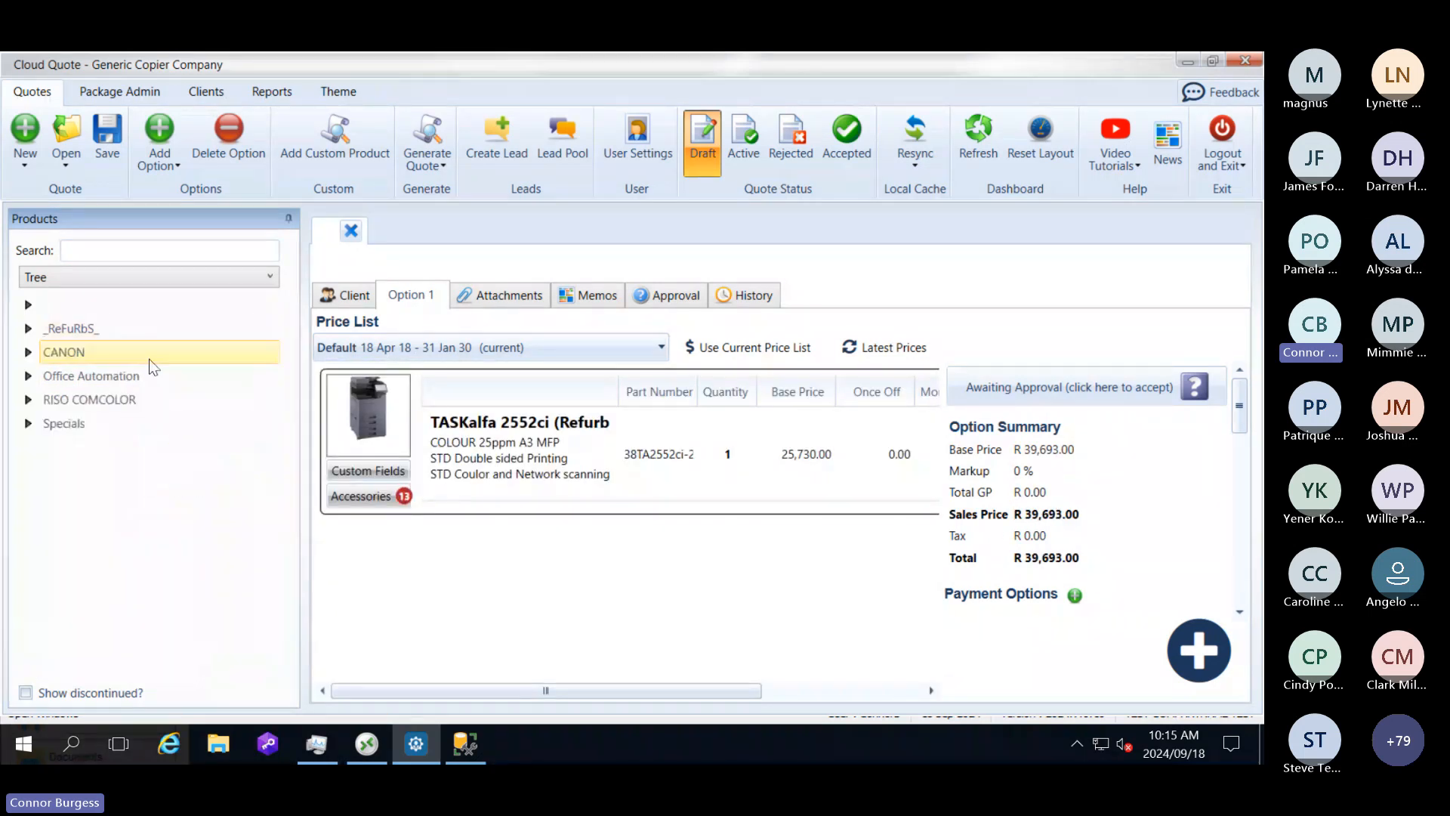
# Step: Add a custom product to Option 1 of the quote and enter Master Product as its description
pyautogui.click(346, 142)
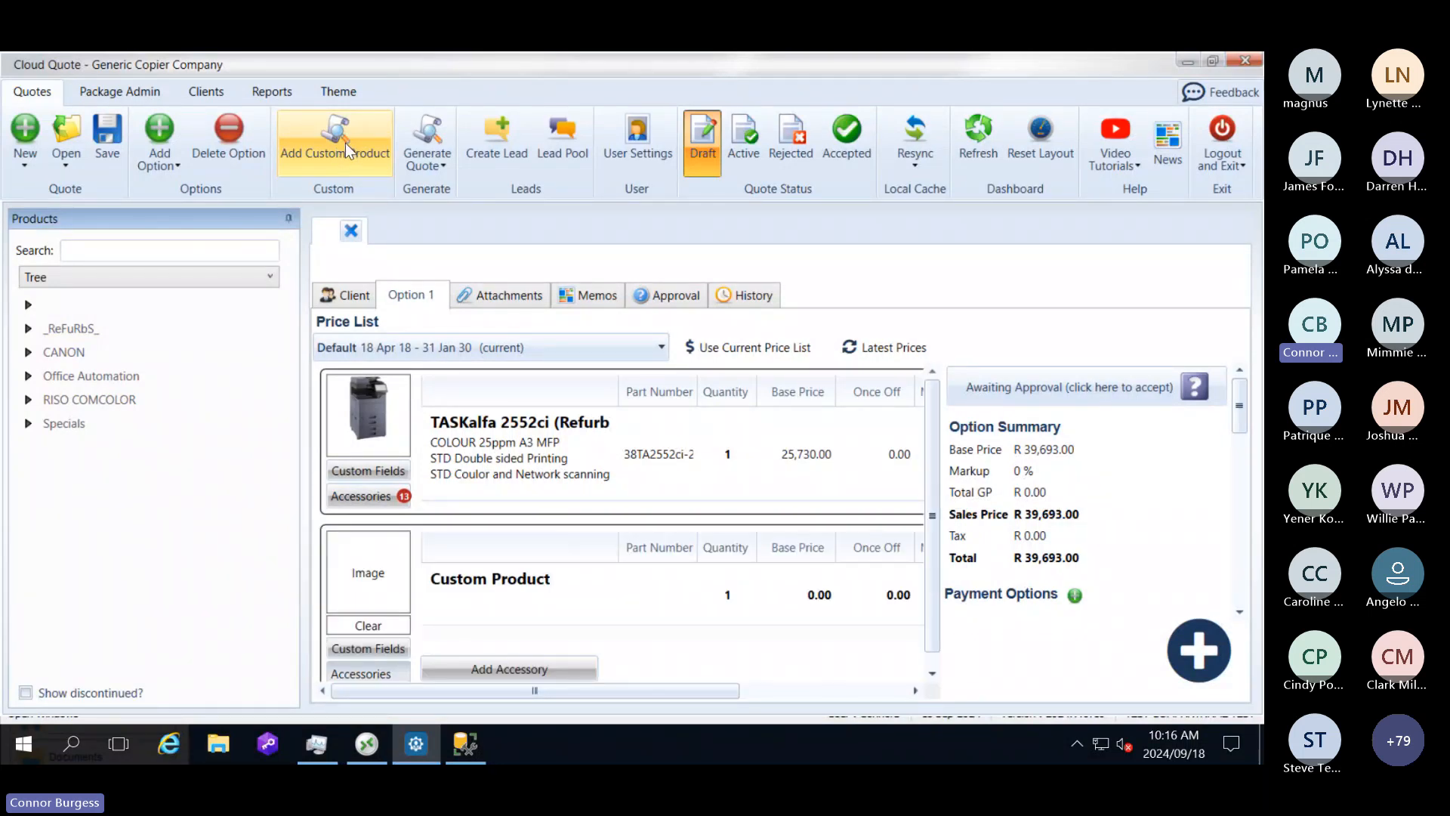
pyautogui.click(488, 595)
pyautogui.click(497, 607)
pyautogui.write('M')
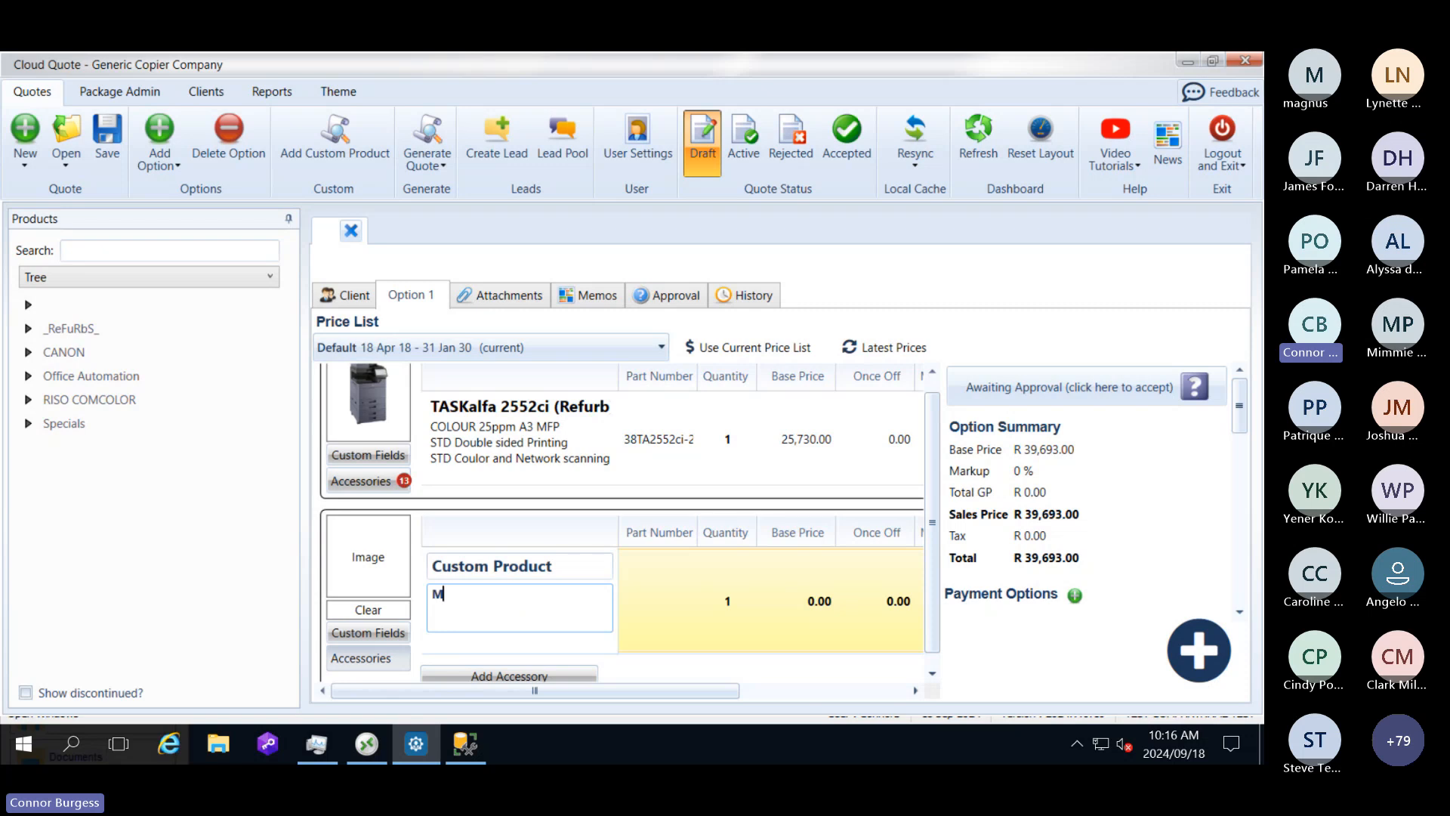
pyautogui.write('aster Pro')
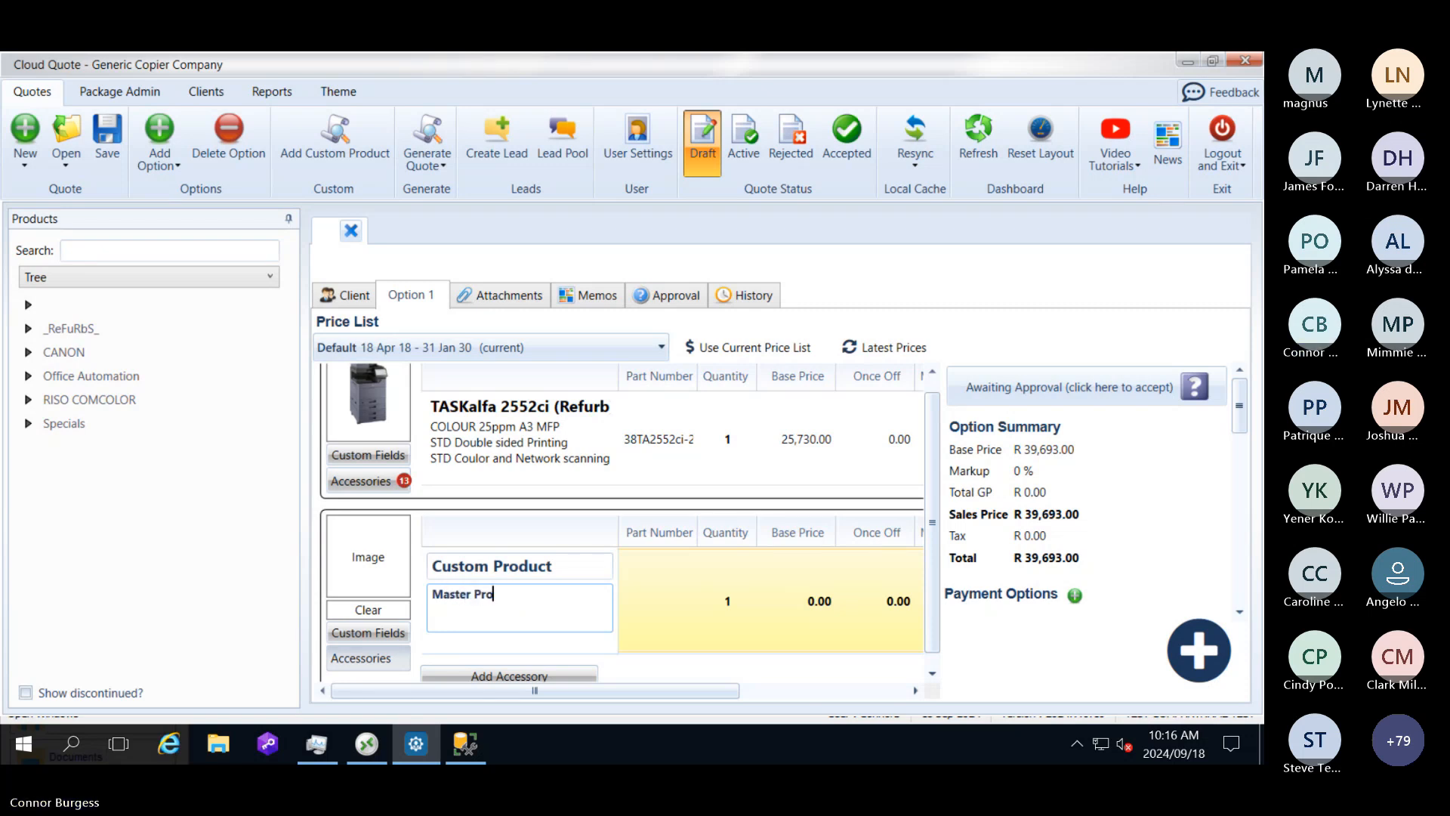
pyautogui.write('duct')
# Step: Give the custom product the part number BAC0012 and a base price of 1,200
pyautogui.click(686, 600)
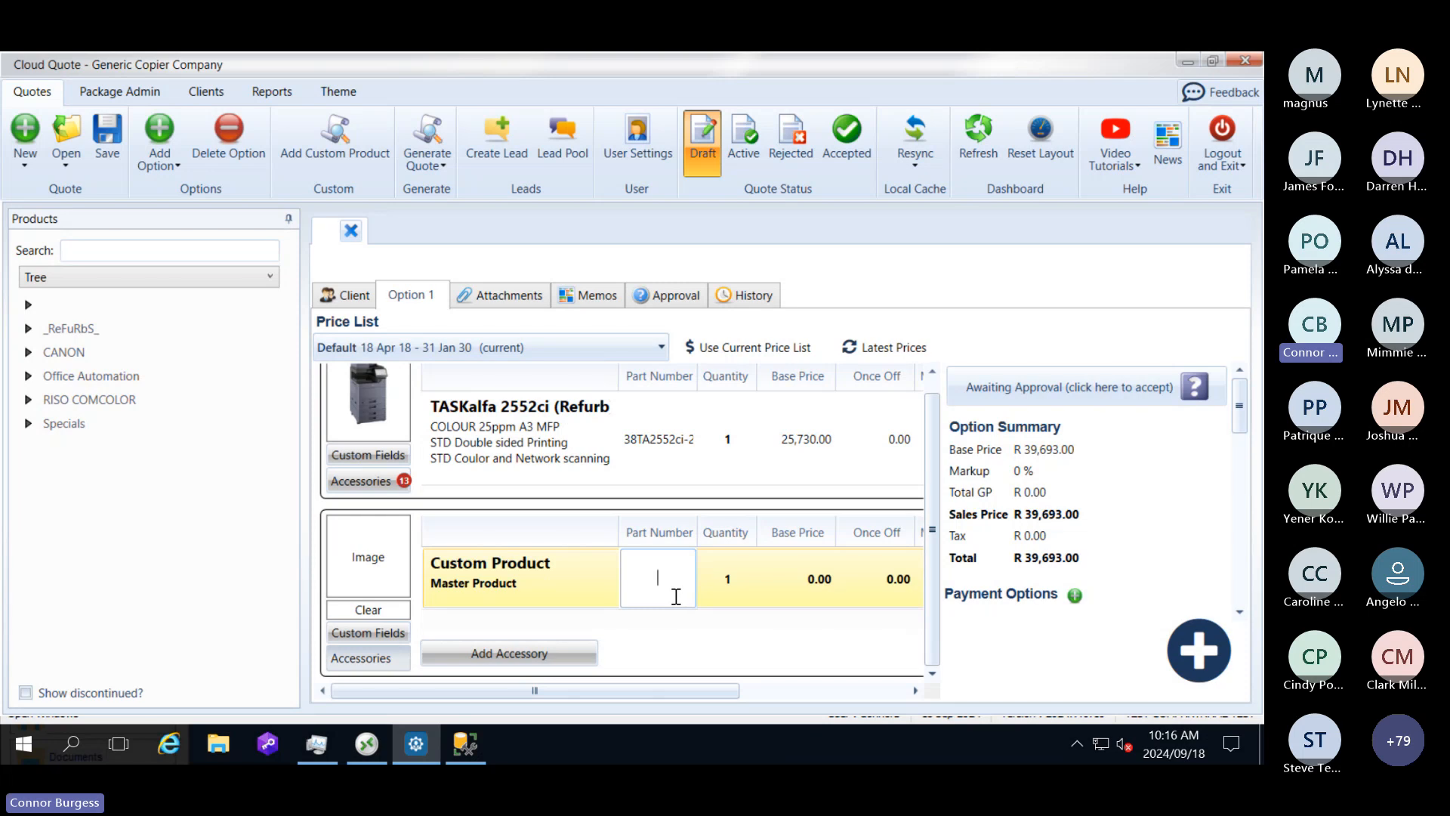
pyautogui.write('BAC0012')
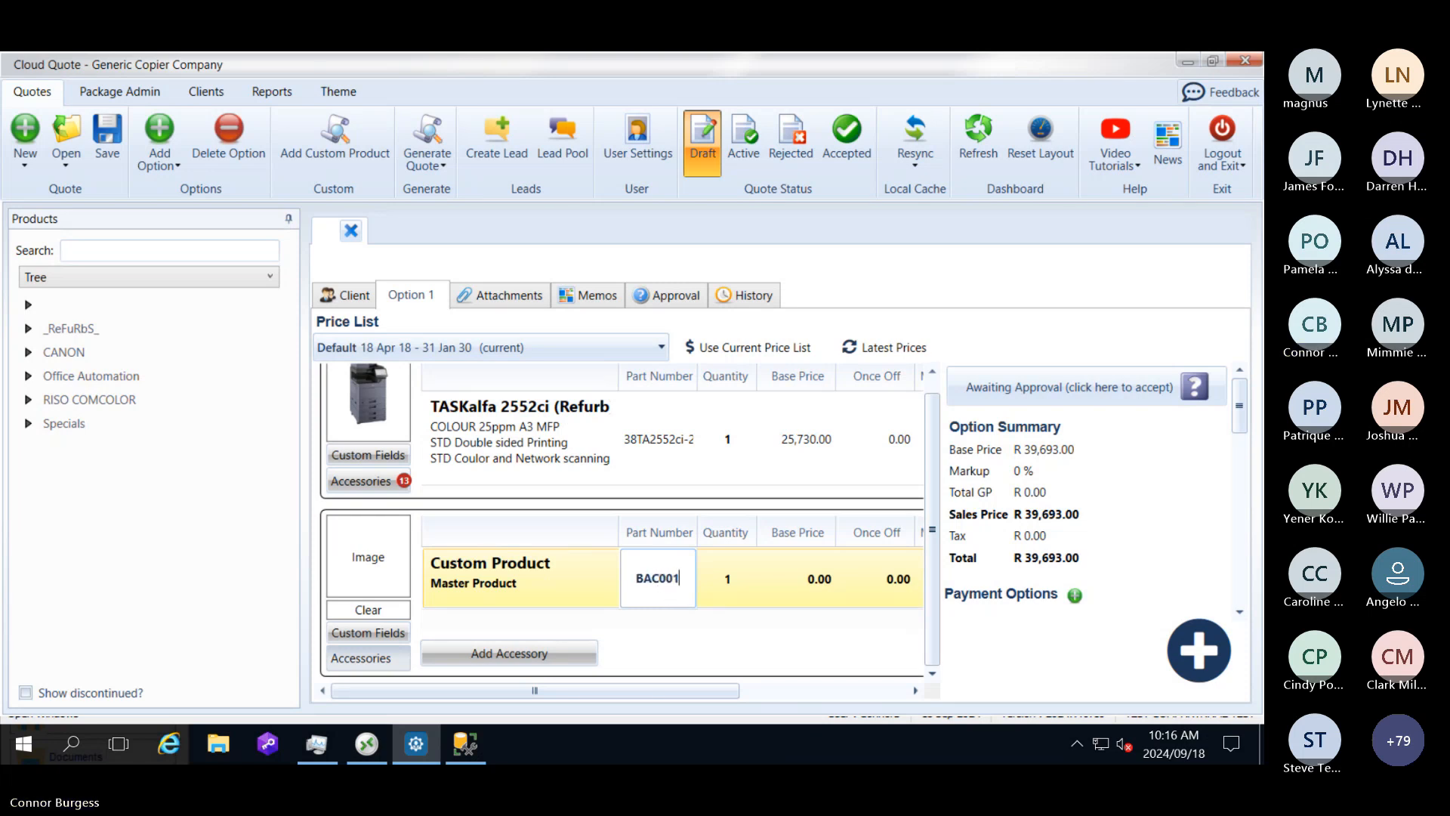
pyautogui.click(727, 595)
pyautogui.click(793, 588)
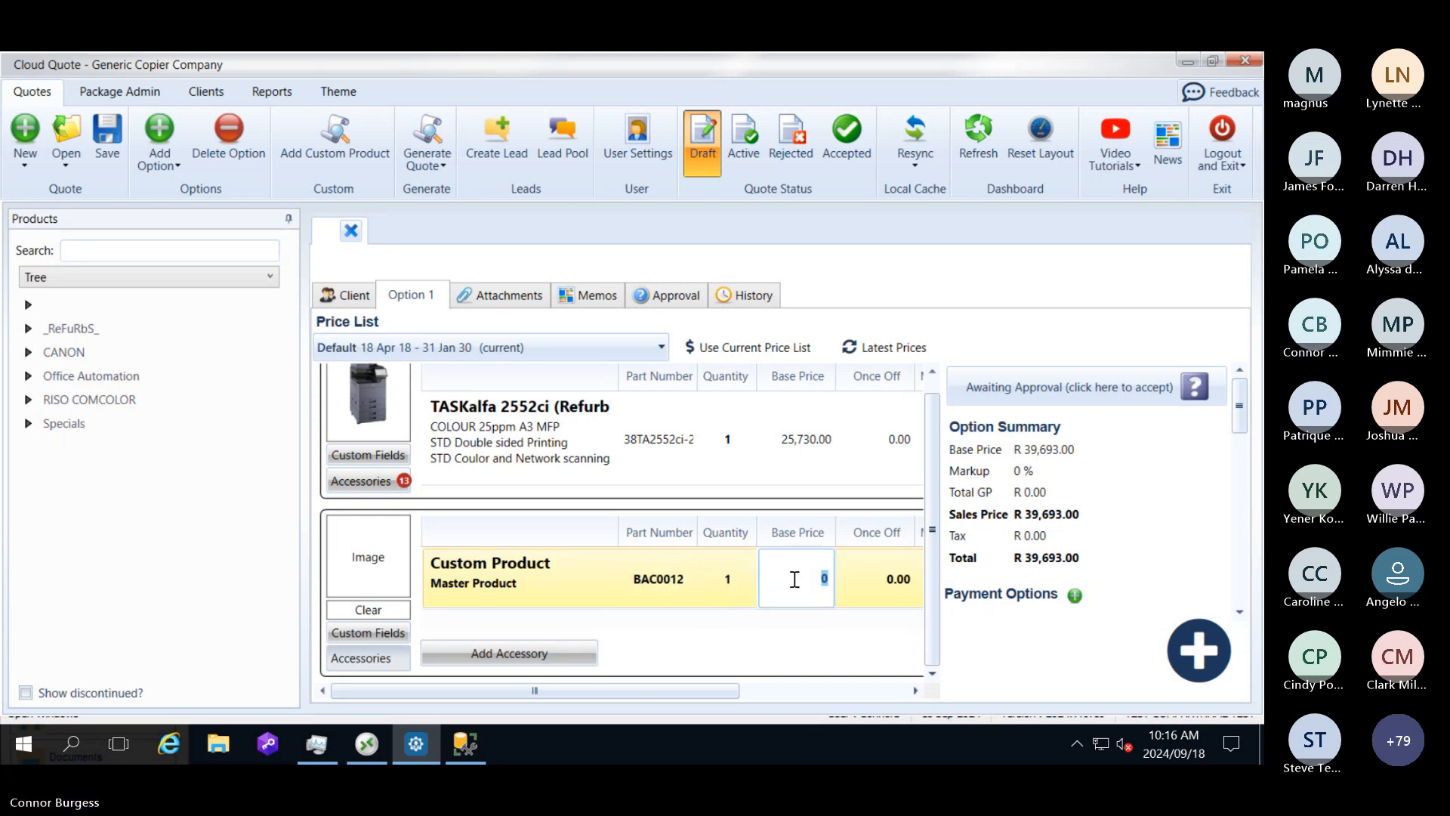
pyautogui.write('1200')
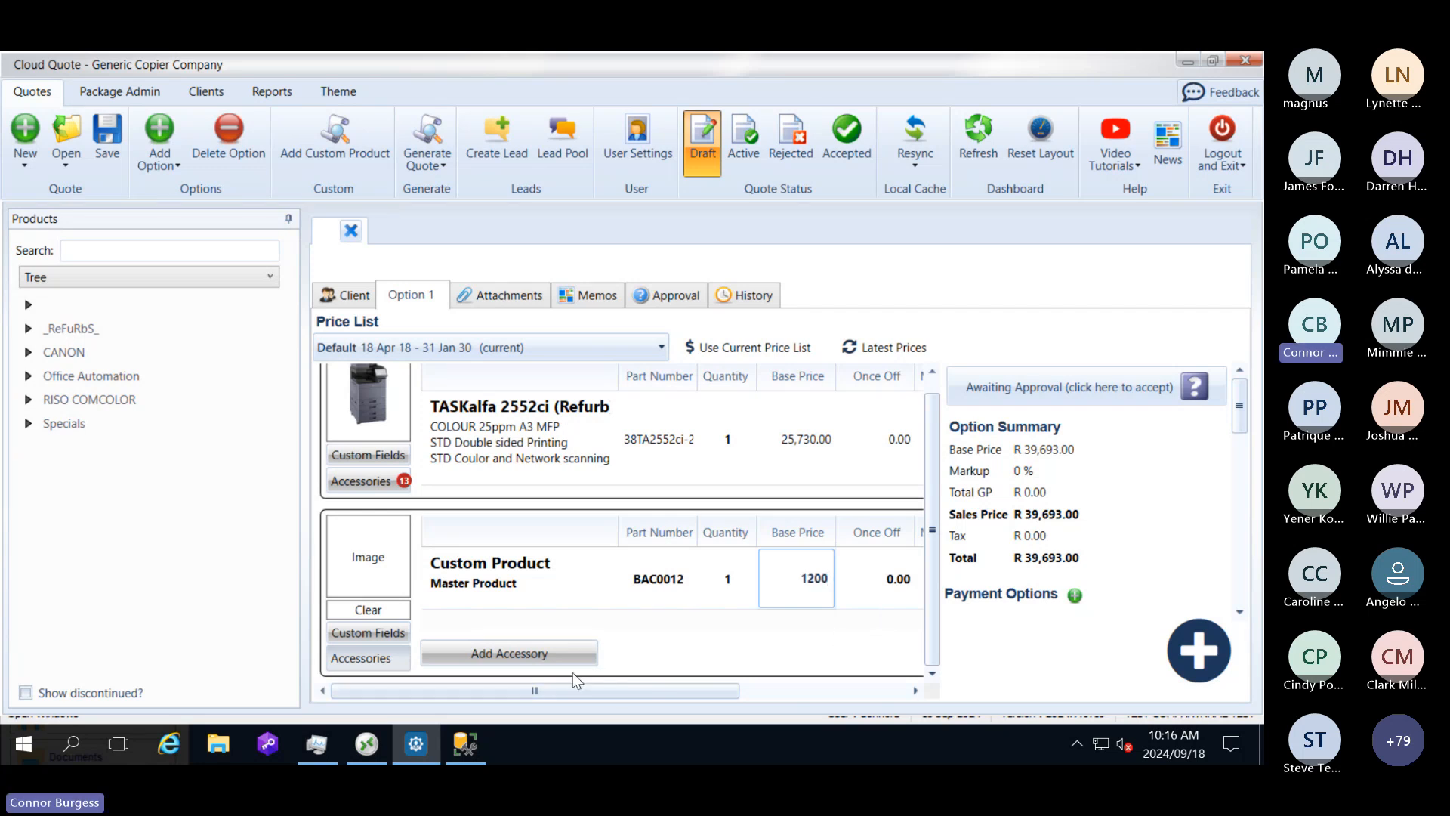
pyautogui.click(574, 595)
# Step: Add an accessory named Acc 1 to the custom product with a base price of 100
pyautogui.click(565, 655)
pyautogui.click(482, 623)
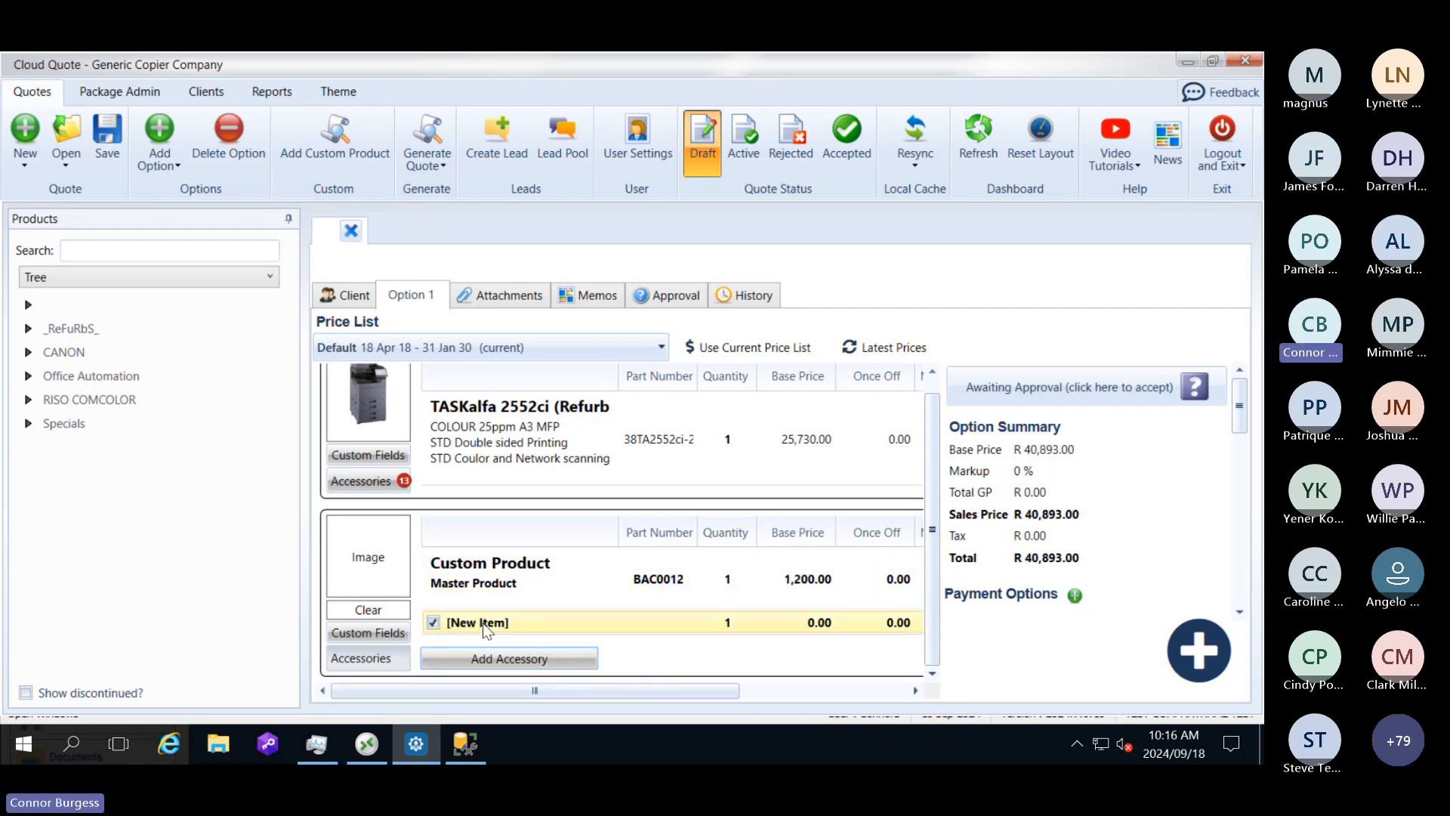
pyautogui.click(516, 621)
pyautogui.write('Acc 1')
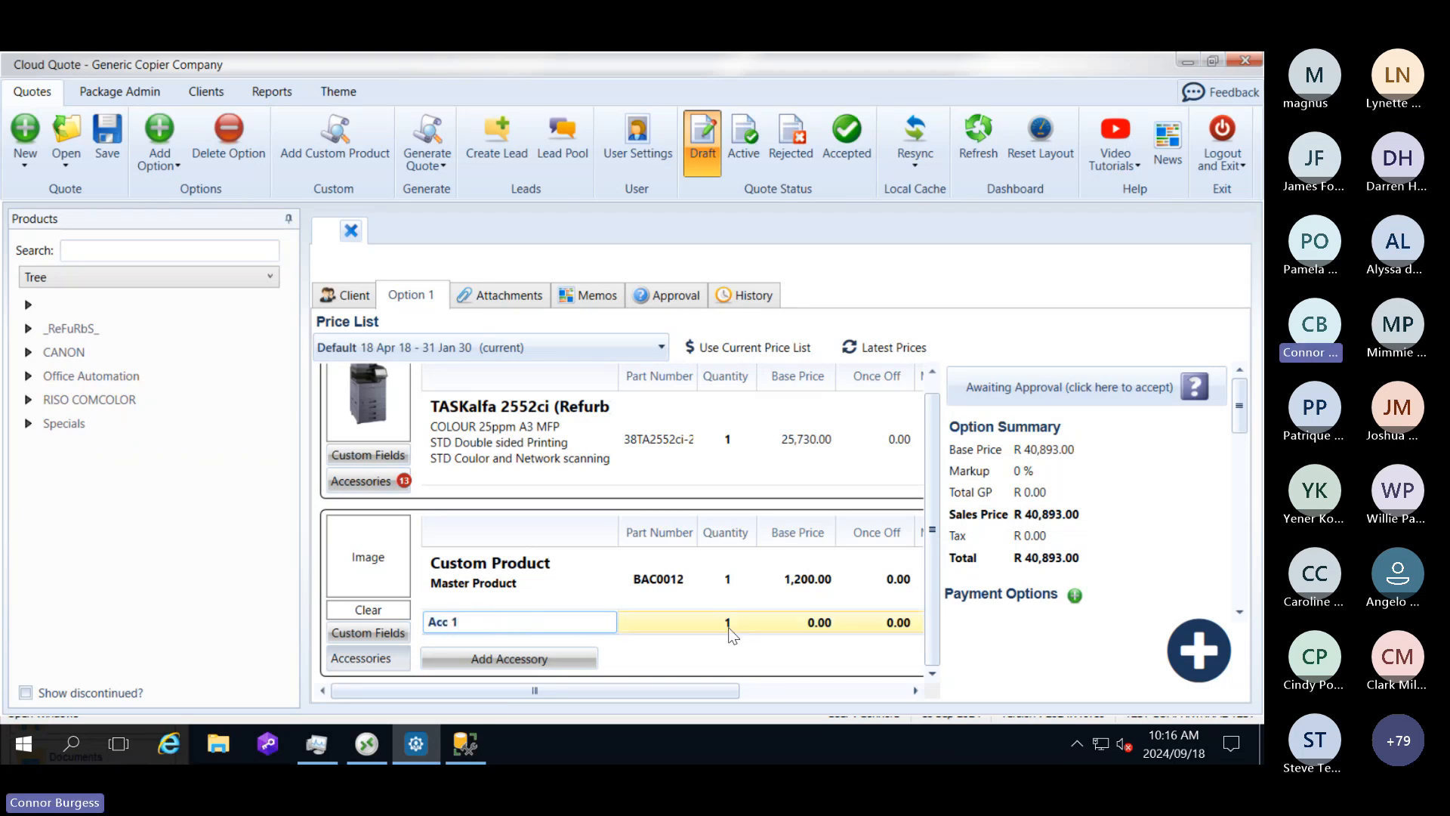
pyautogui.click(781, 624)
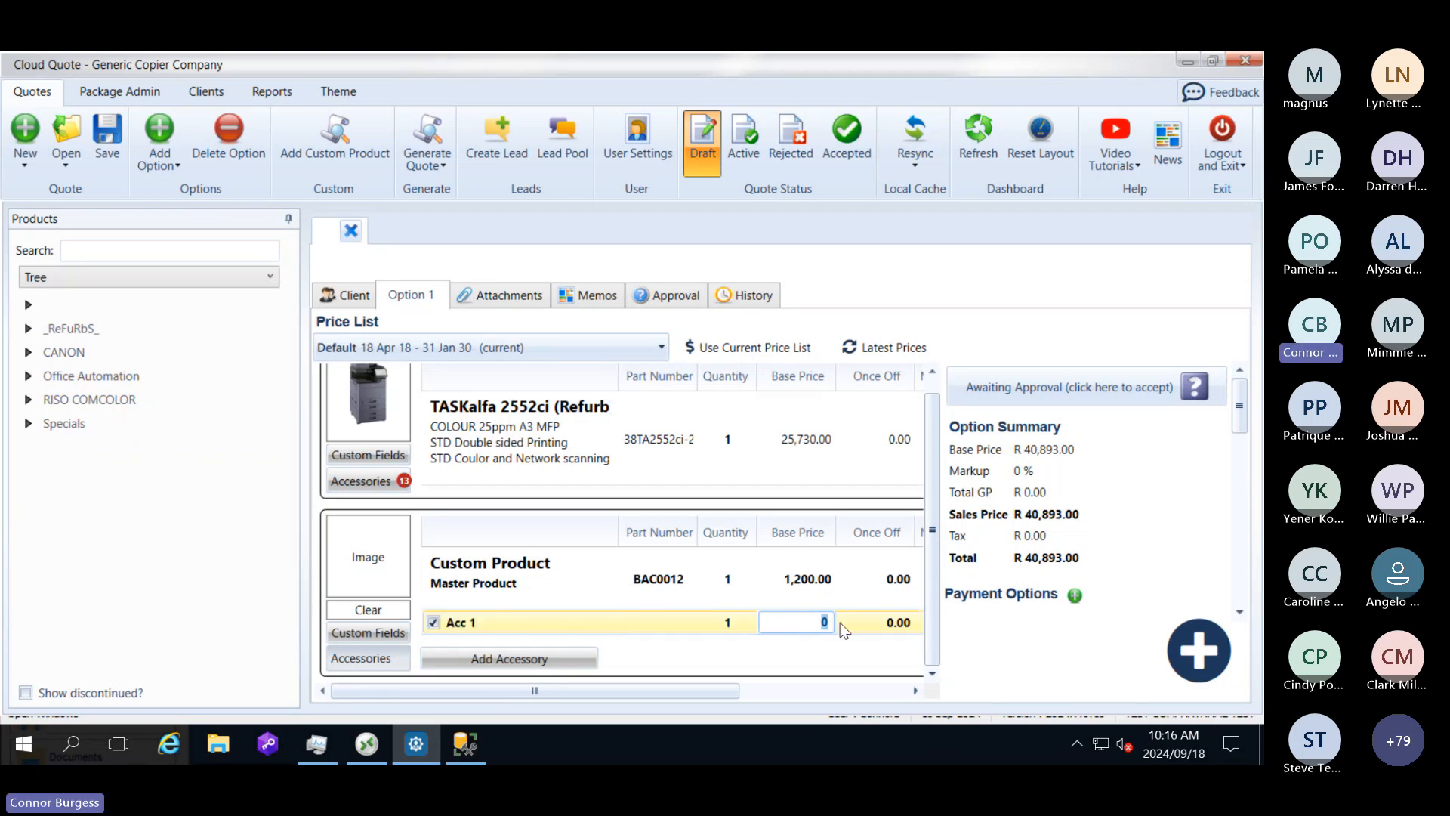
pyautogui.write('100')
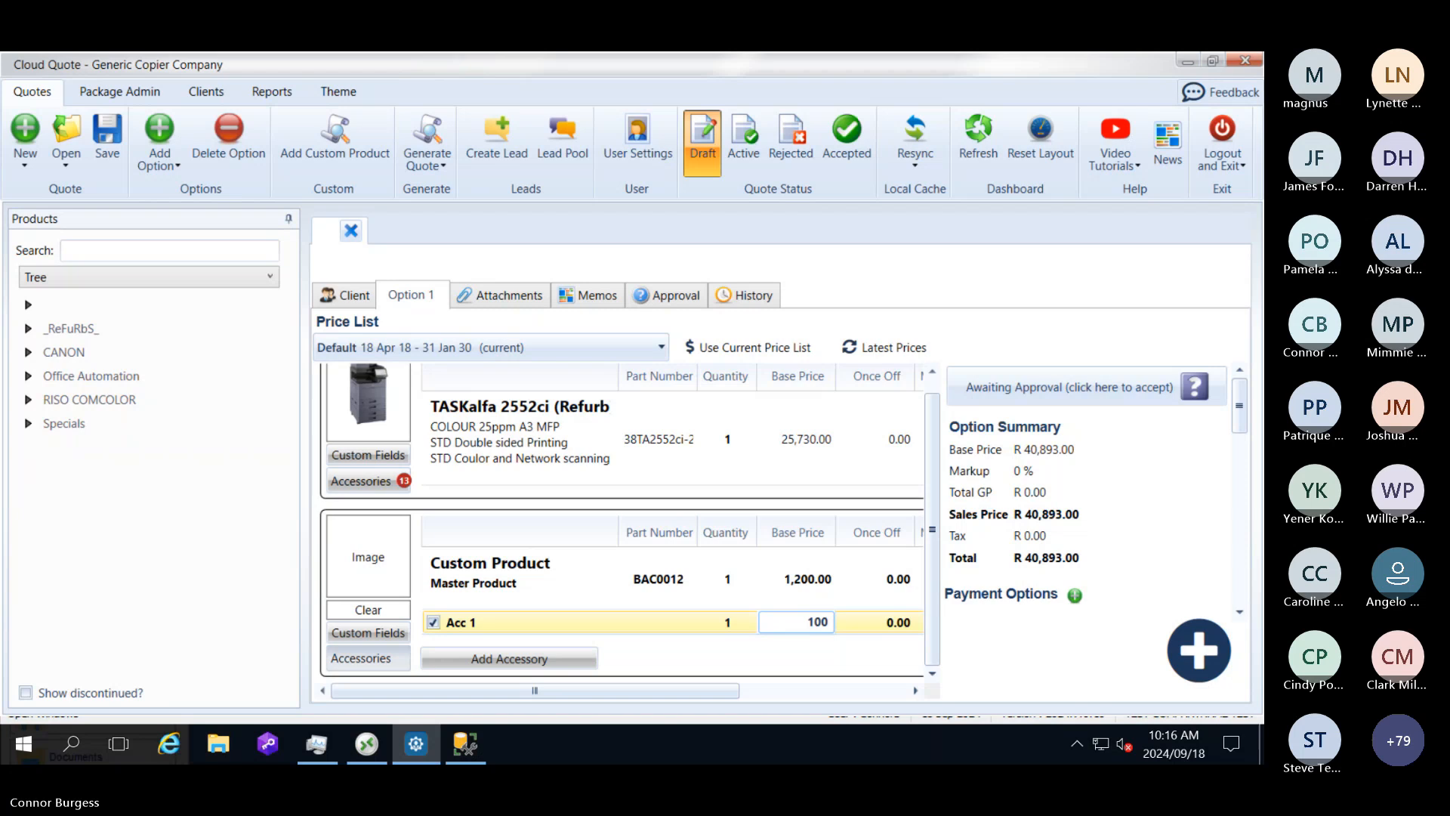
pyautogui.click(785, 654)
# Step: Save the quote with its standard and custom products and close it
pyautogui.scroll(1, 603, 517)
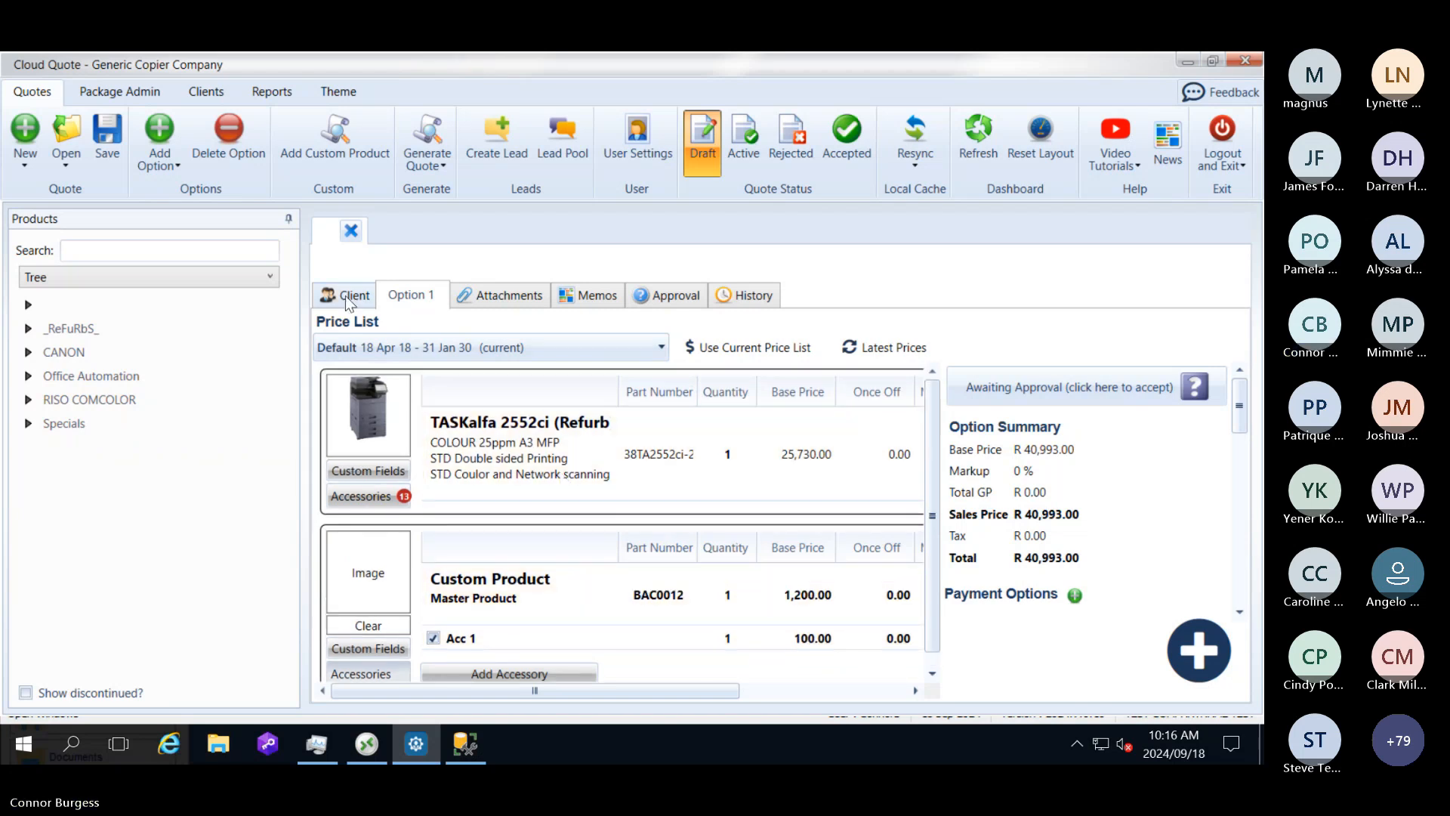
pyautogui.click(111, 142)
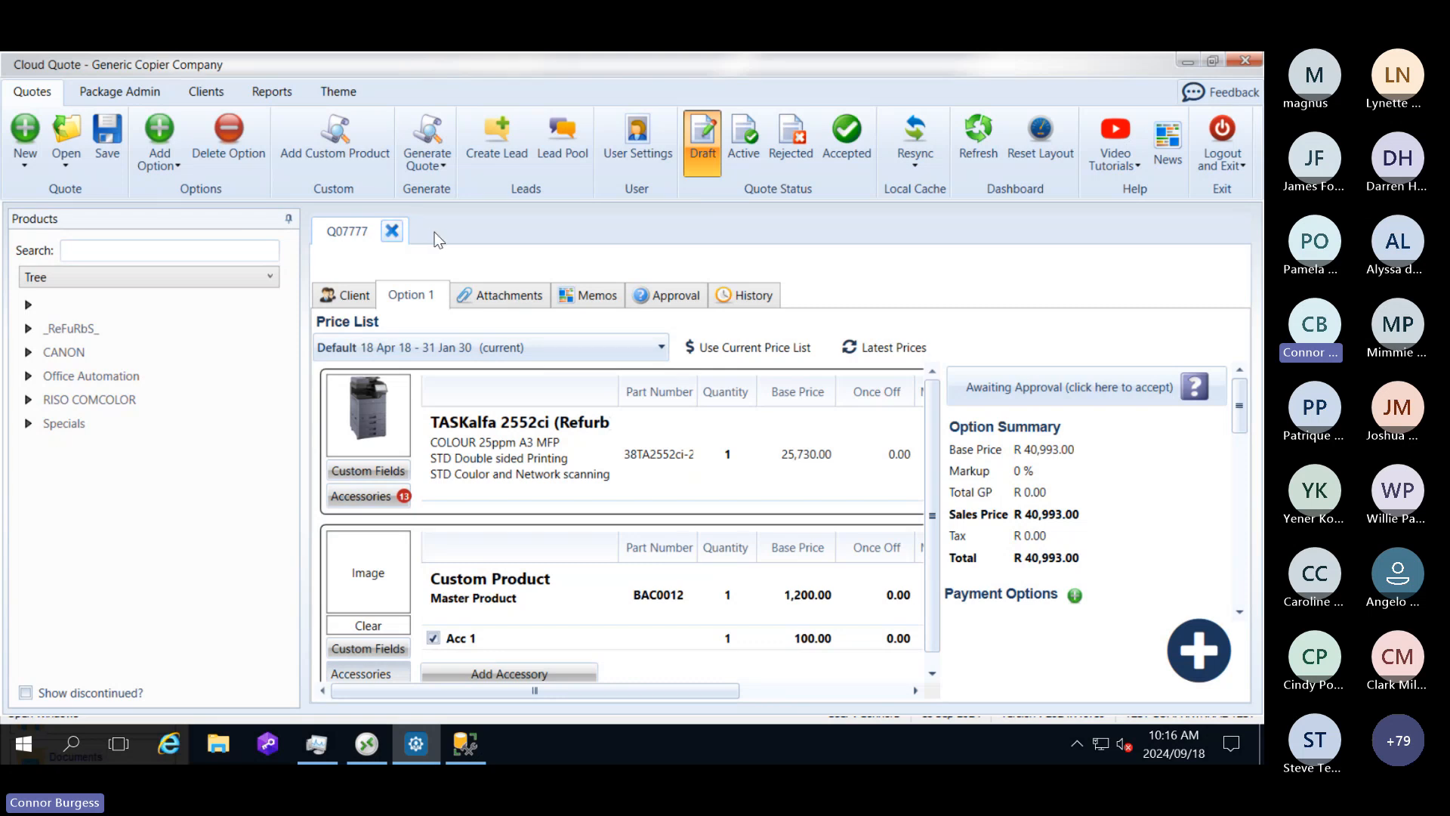
pyautogui.click(392, 231)
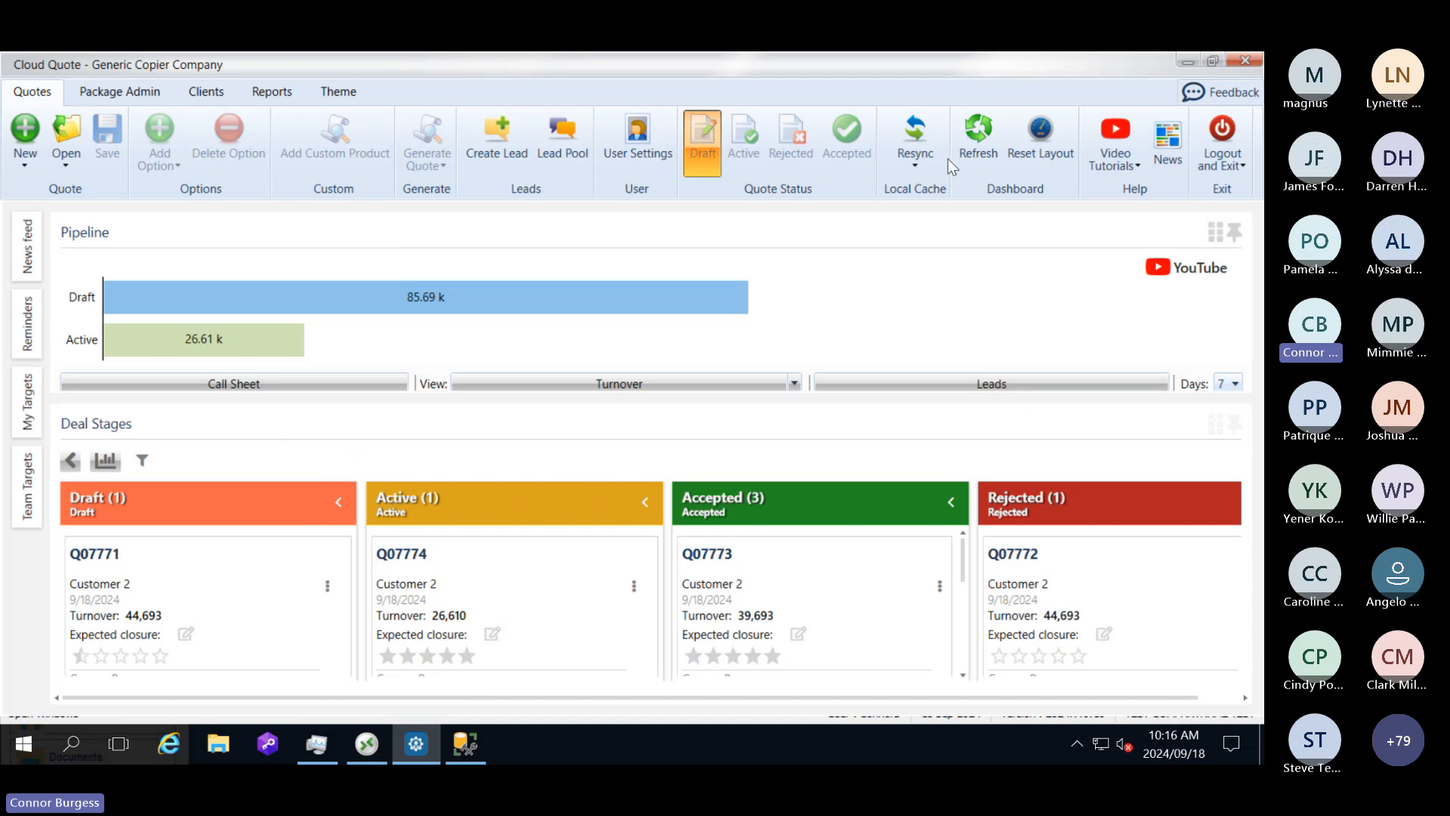
# Step: Refresh the dashboard, reopen the newly saved draft quote for Customer 2 and set its status to Accepted
pyautogui.click(979, 144)
pyautogui.doubleClick(172, 578)
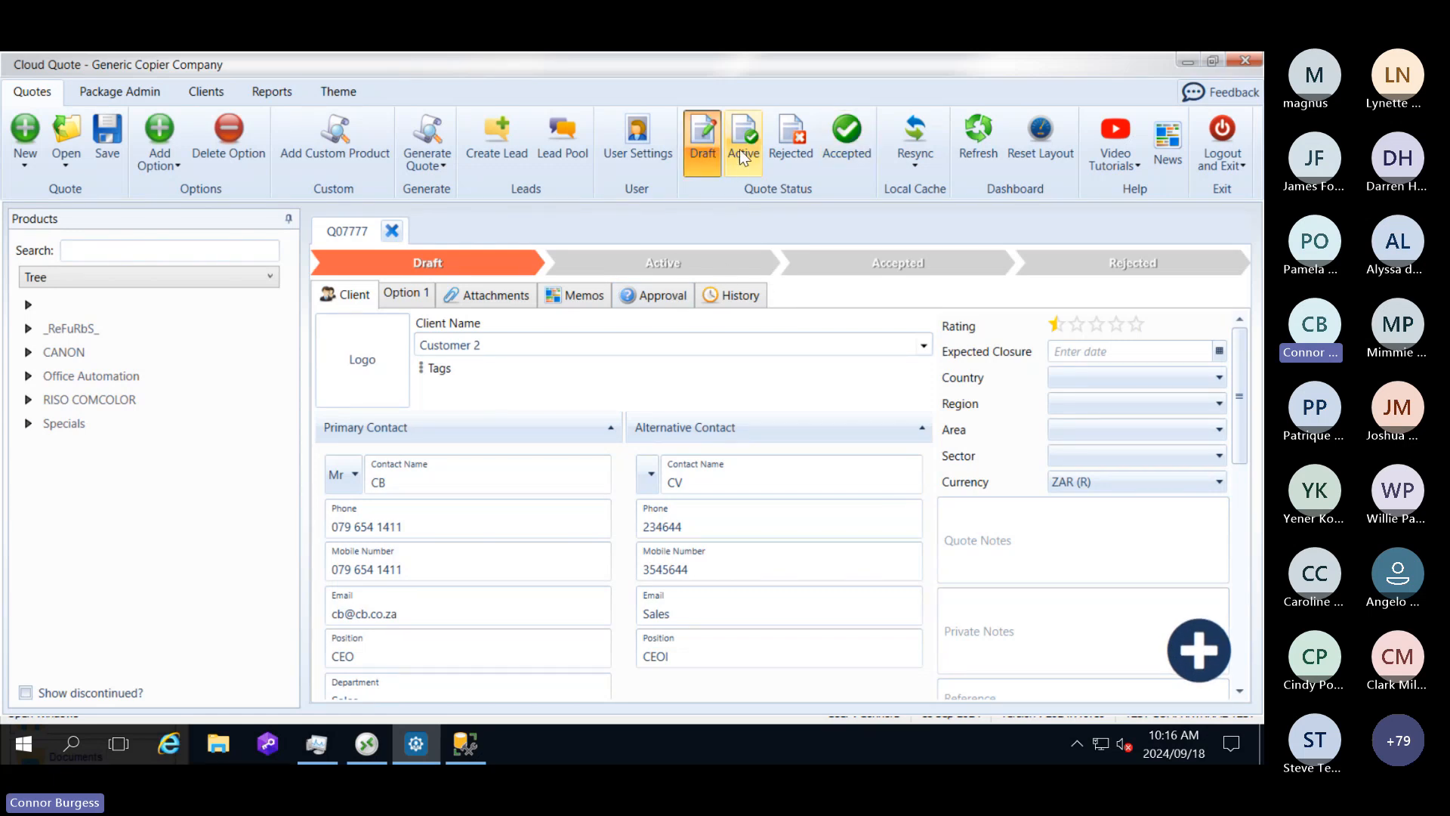
pyautogui.click(843, 139)
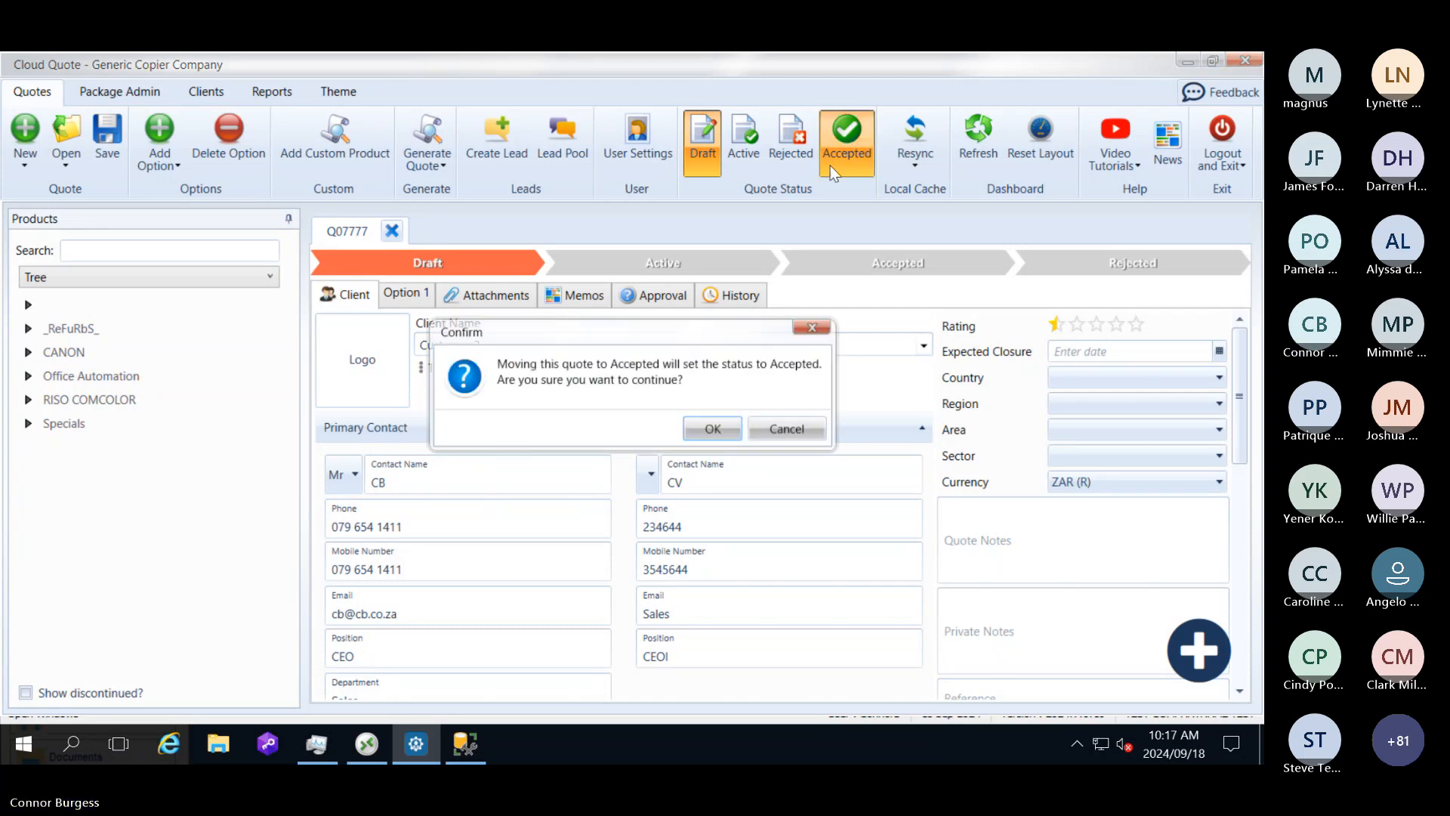
pyautogui.click(710, 431)
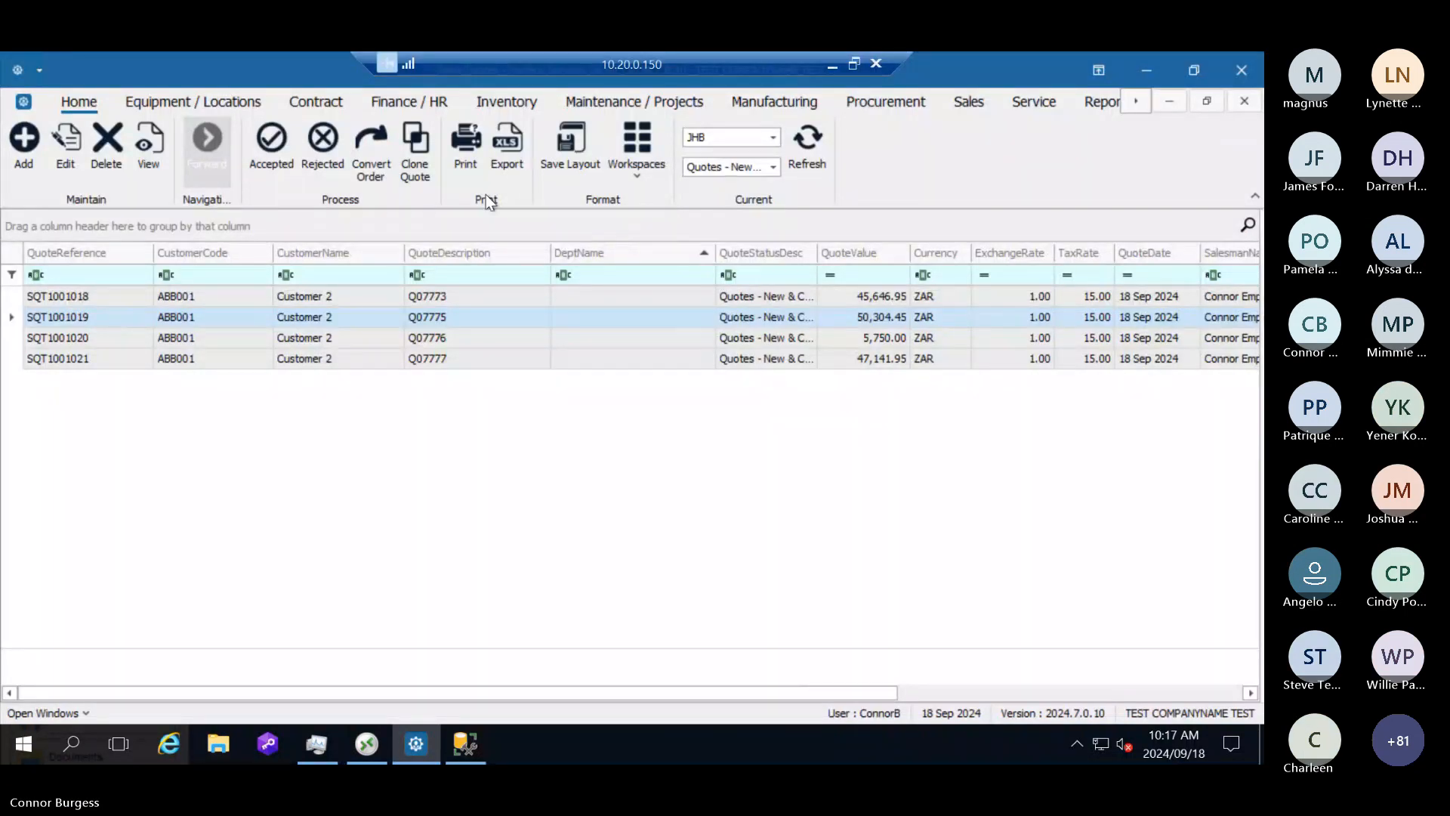
# Step: Switch to the ERP's sales quotes, view the newly synced Customer 2 quote's item lines, including Master Product, and return to the list
pyautogui.click(472, 360)
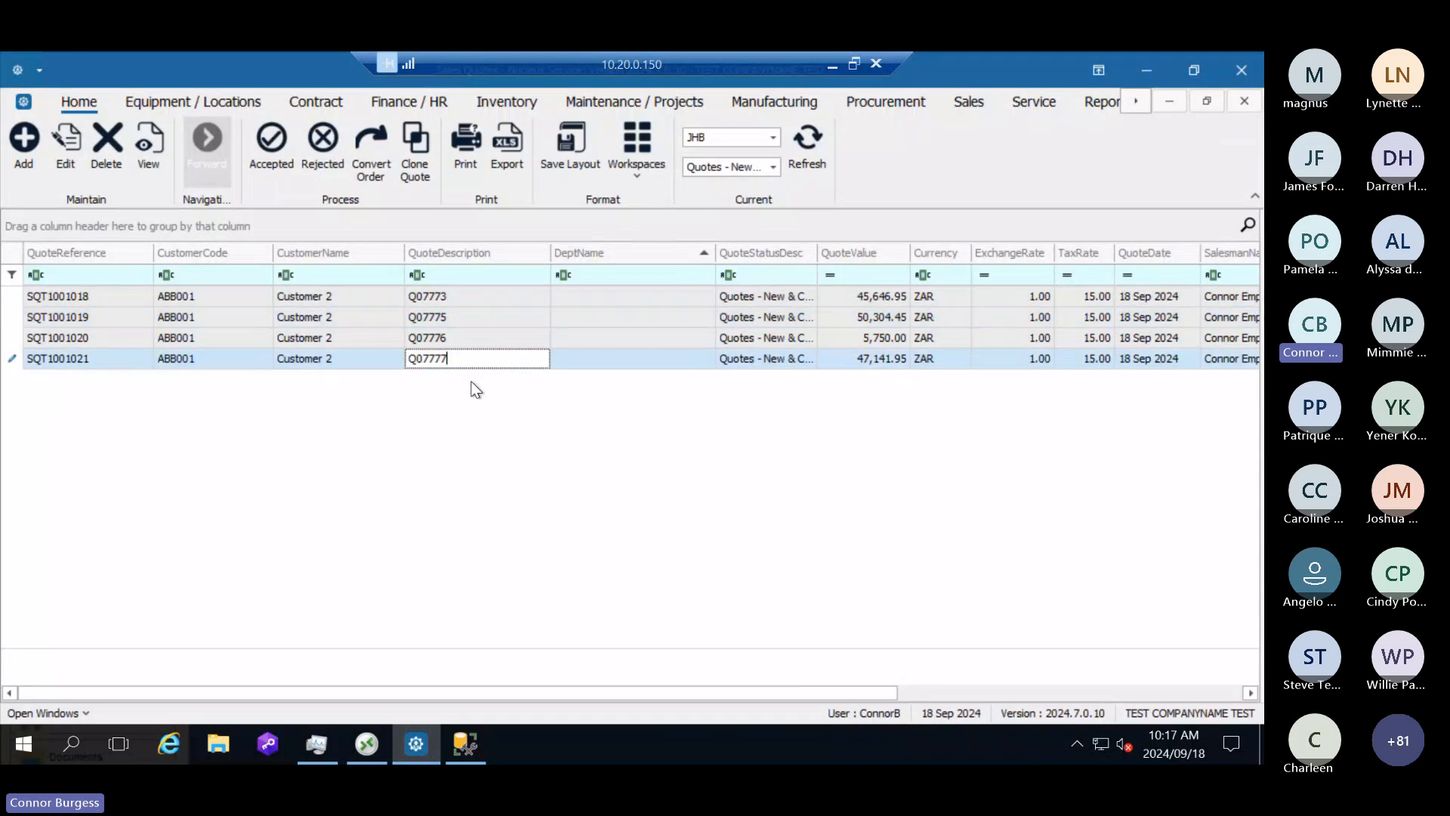
pyautogui.click(379, 364)
pyautogui.moveTo(336, 359); pyautogui.dragTo(259, 361)
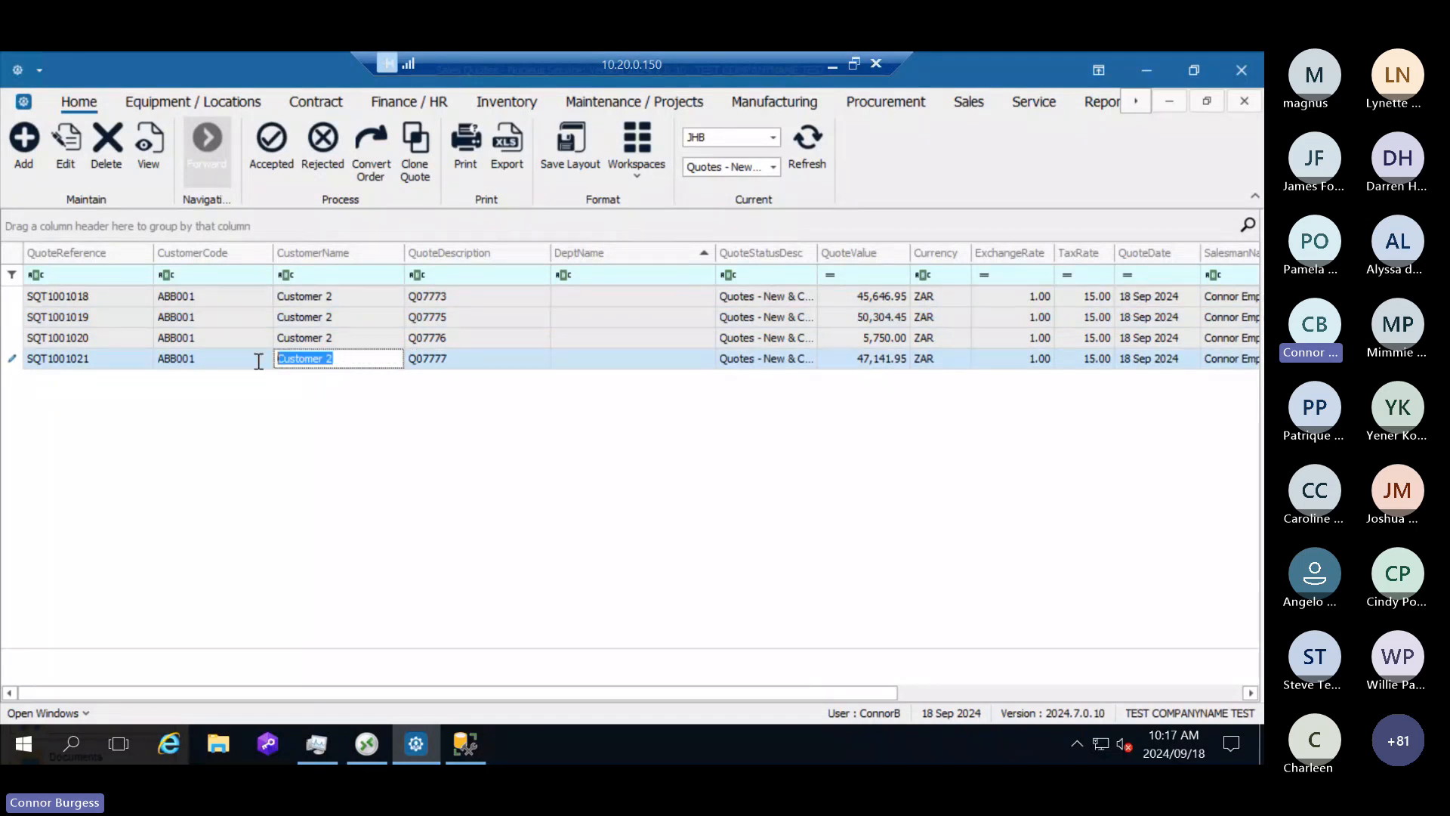
pyautogui.click(147, 154)
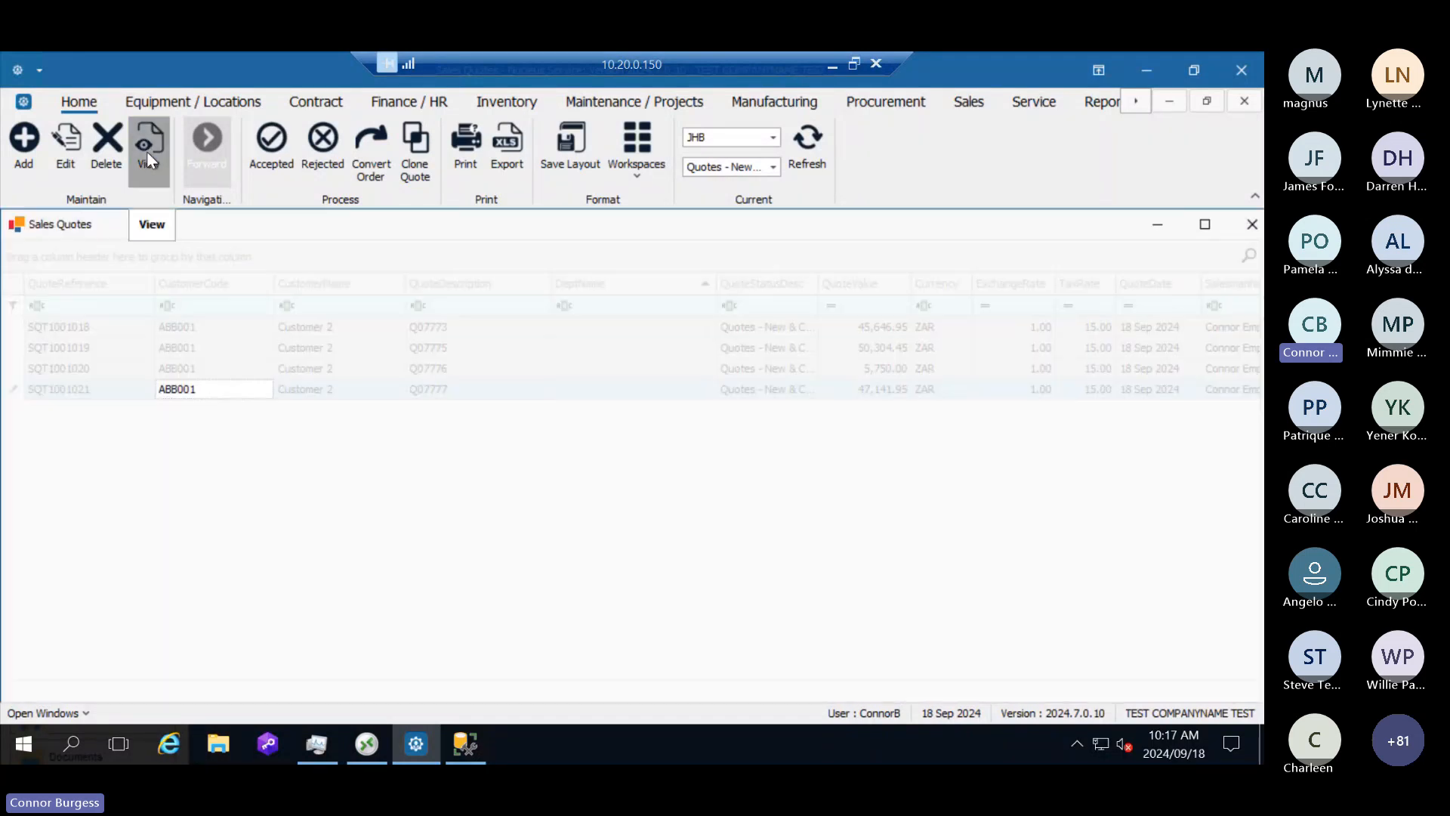
pyautogui.scroll(-3, 312, 480)
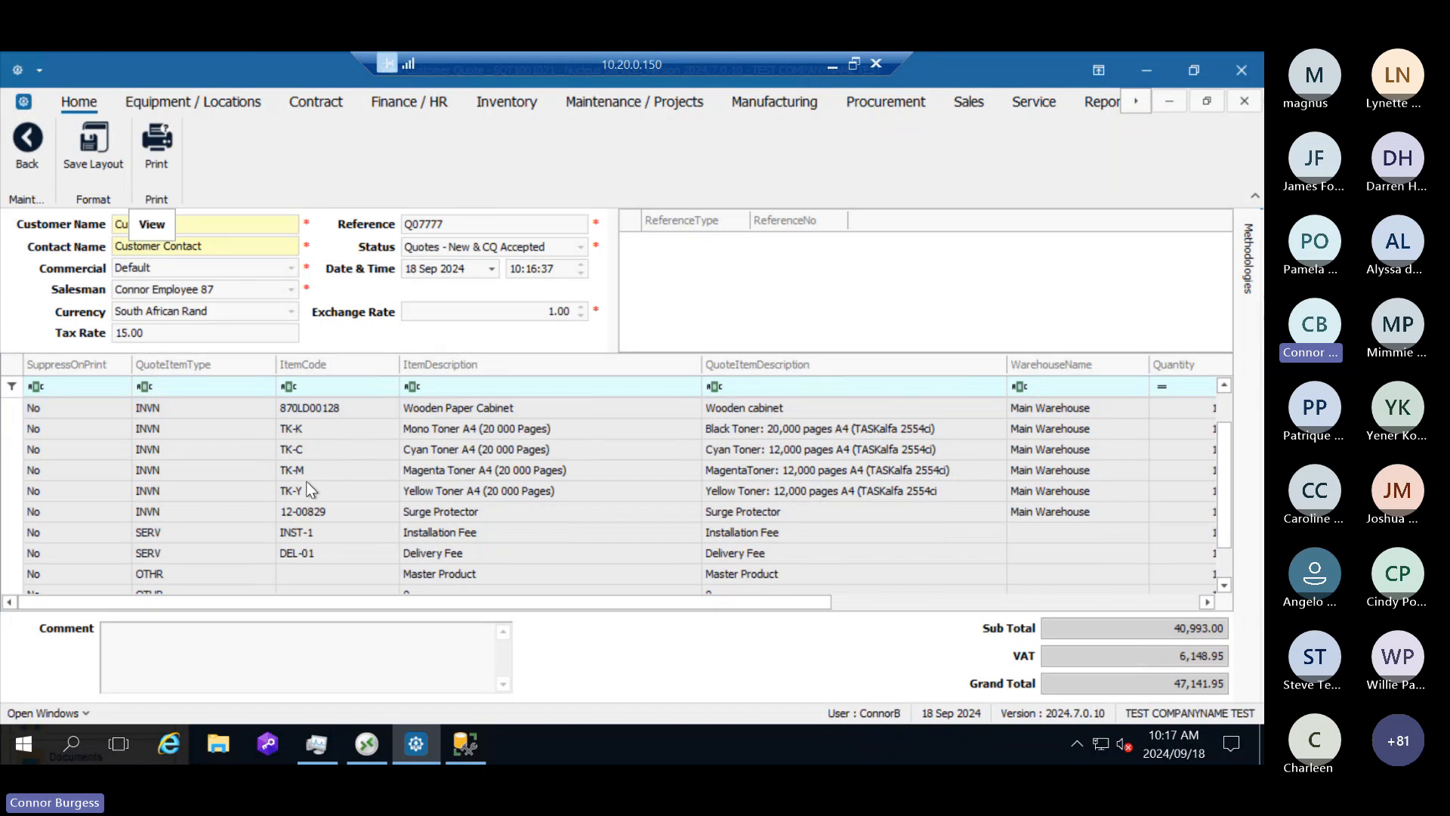
pyautogui.click(202, 557)
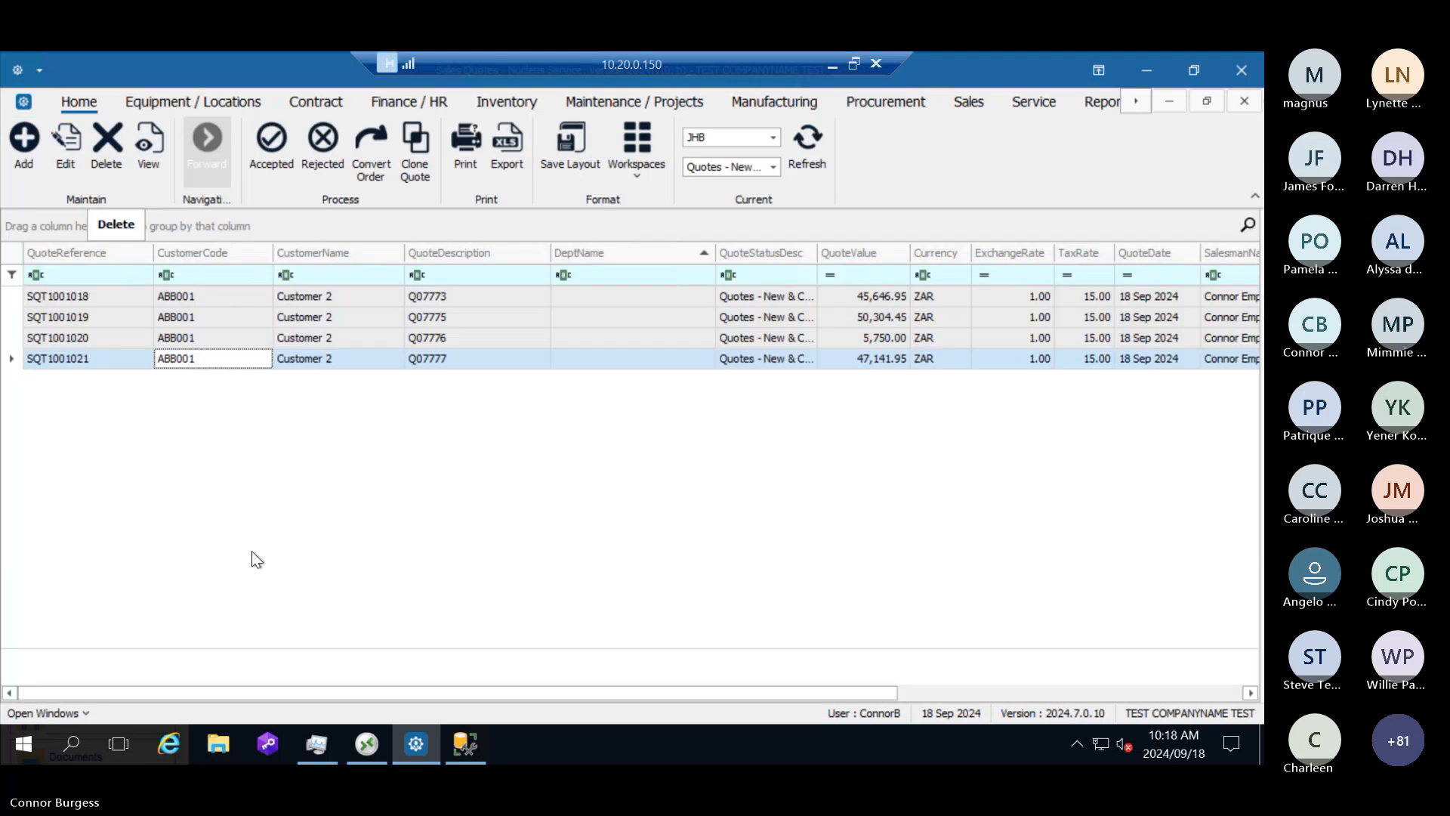
pyautogui.click(44, 151)
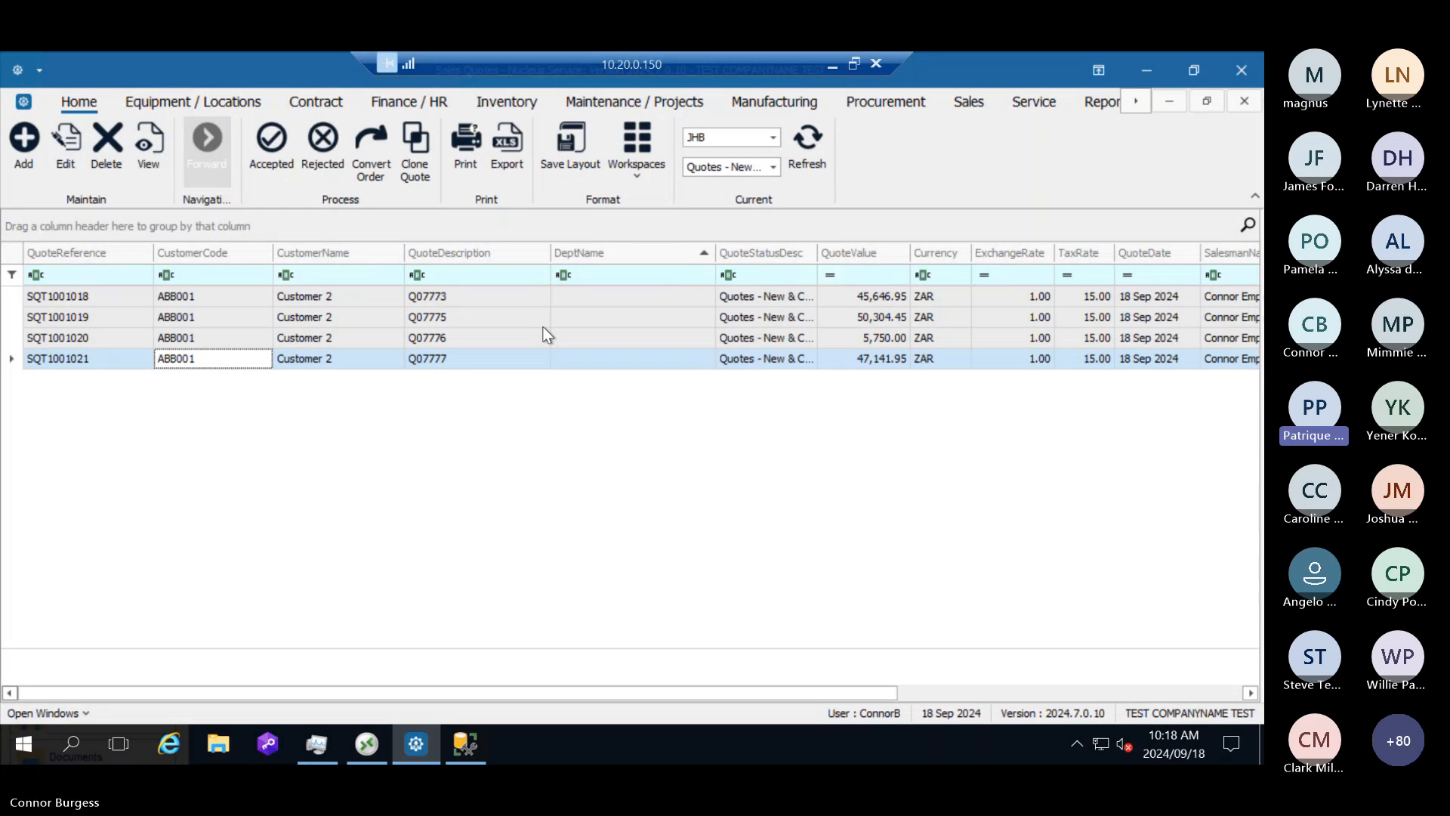
pyautogui.click(488, 363)
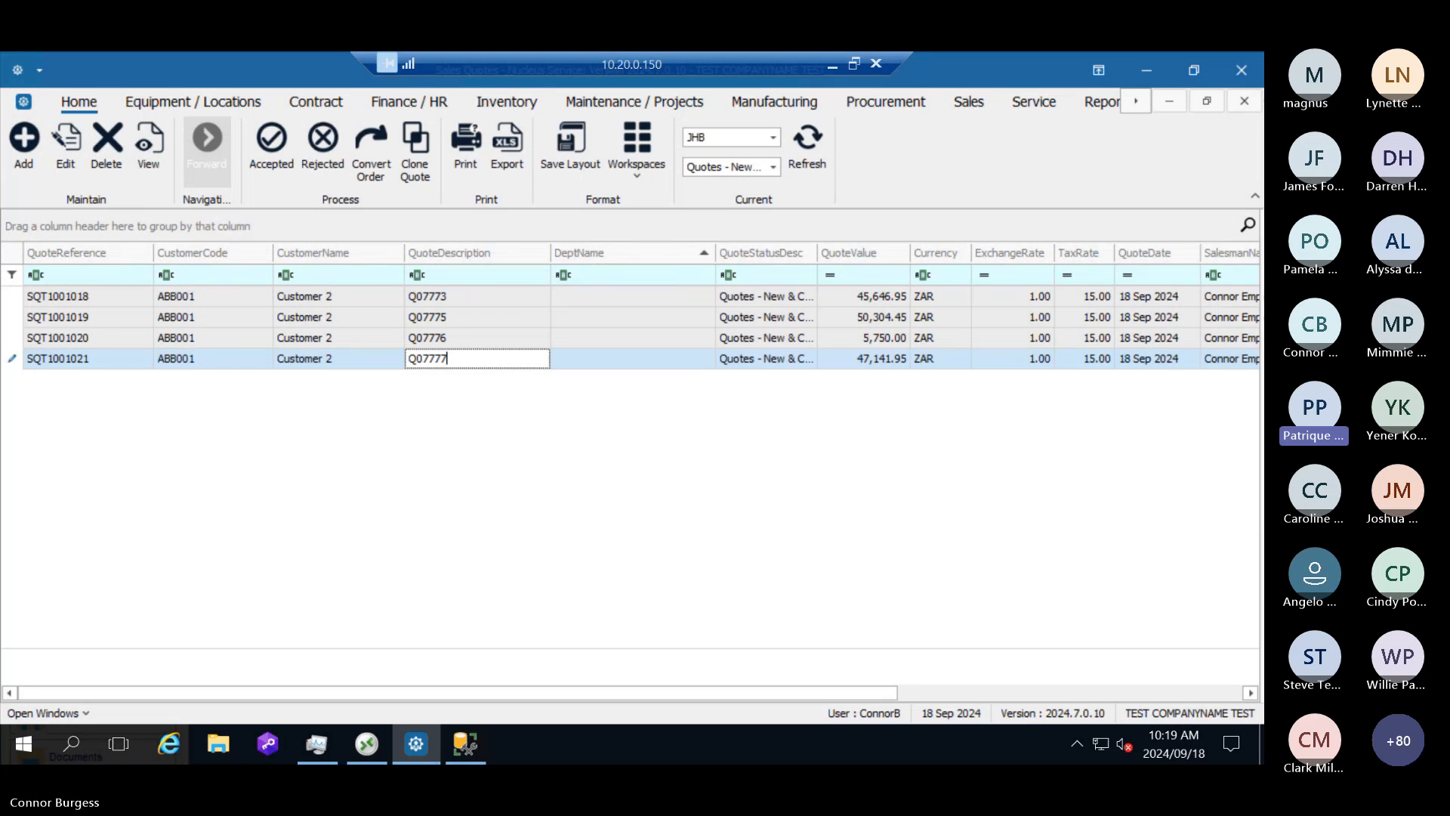
pyautogui.click(369, 359)
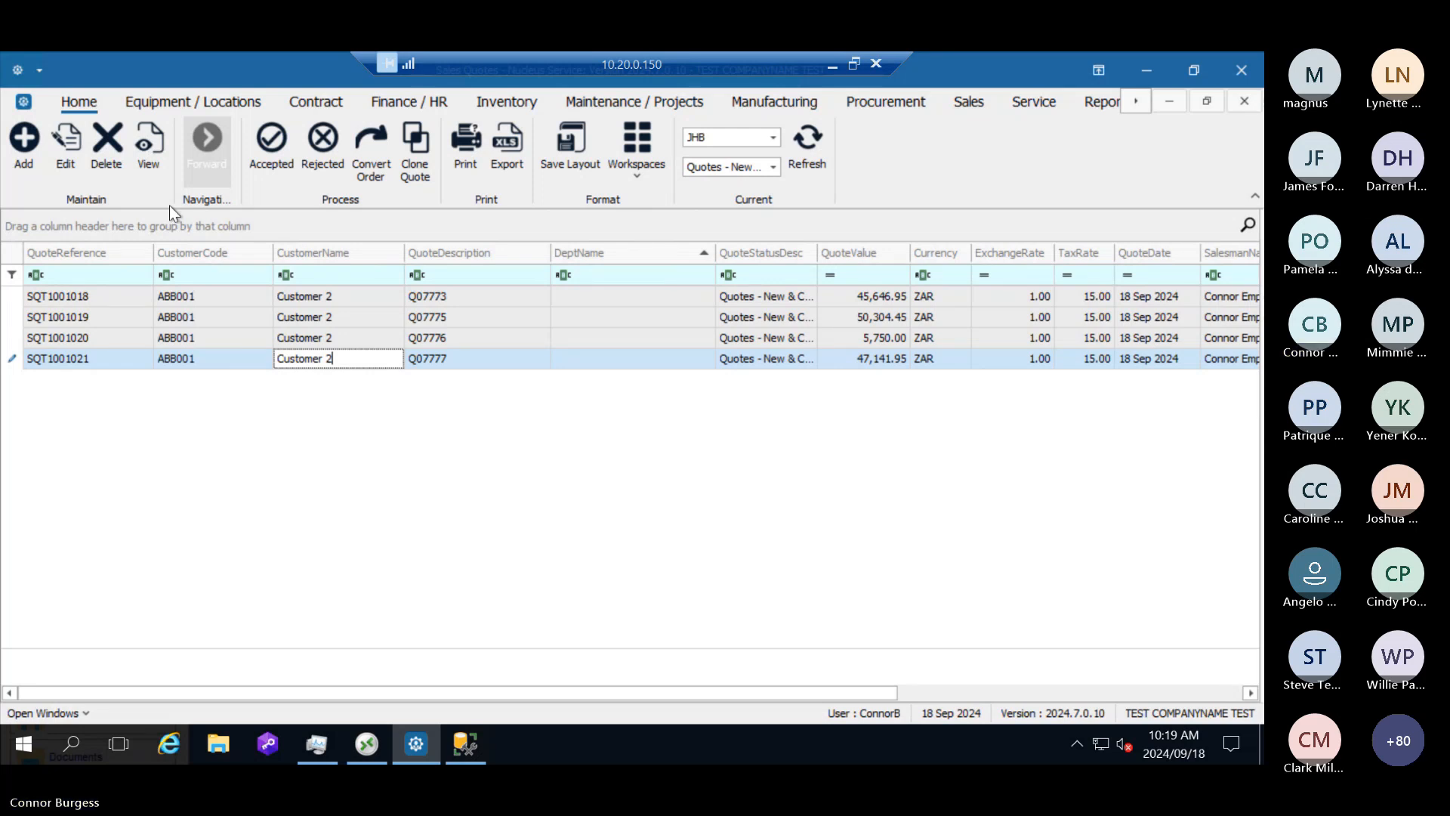
pyautogui.click(433, 360)
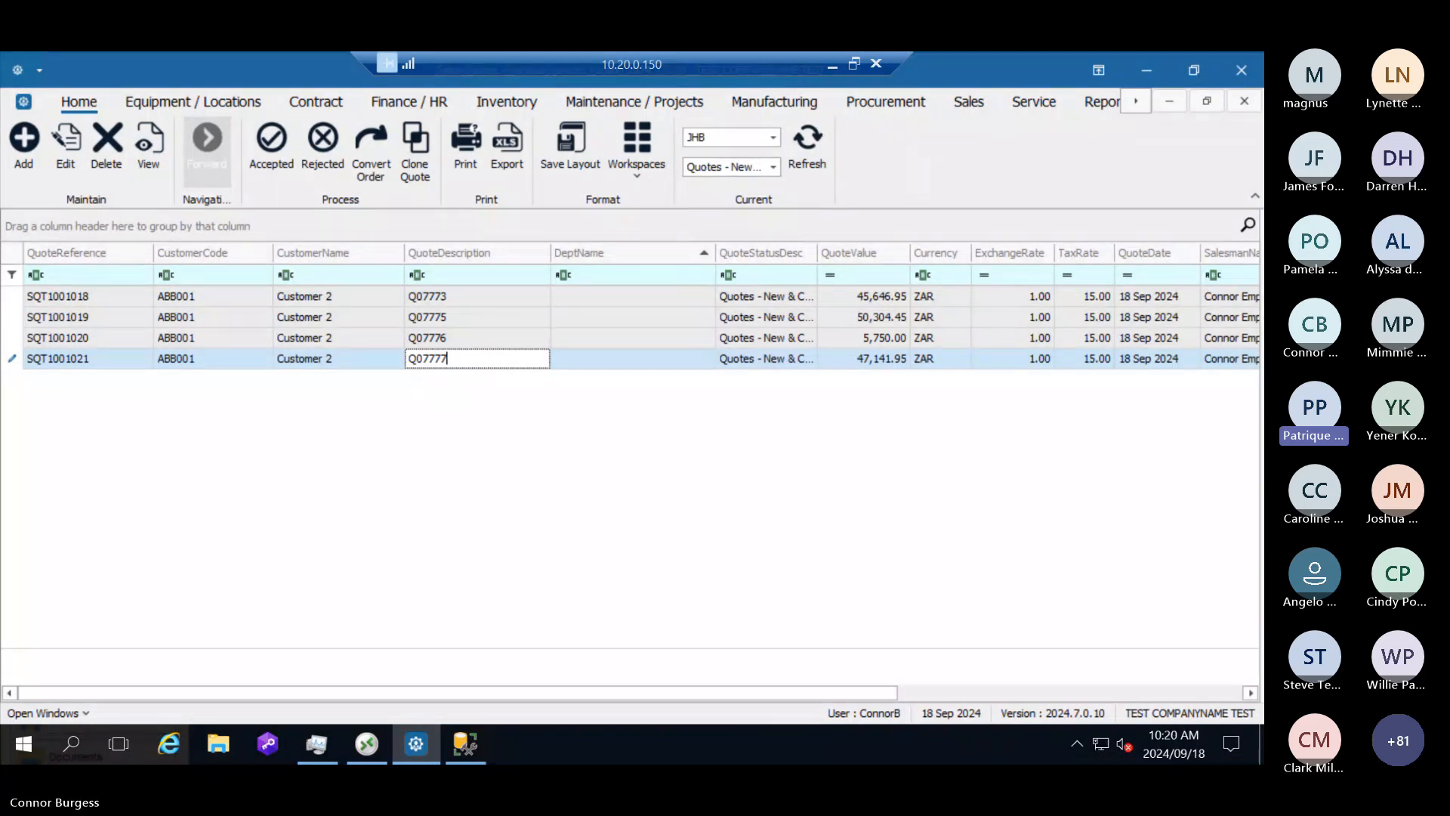
pyautogui.click(179, 357)
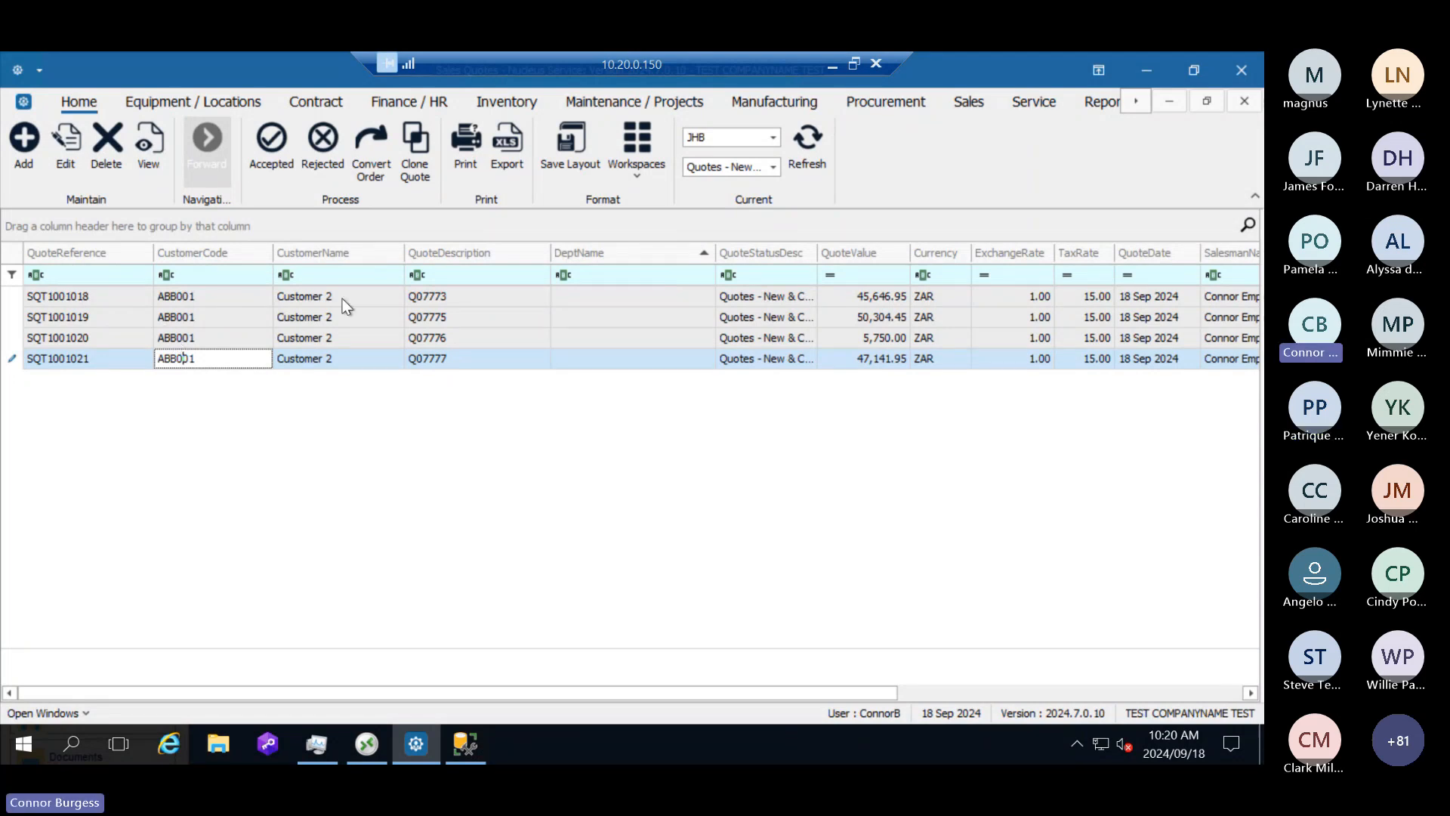
pyautogui.click(366, 360)
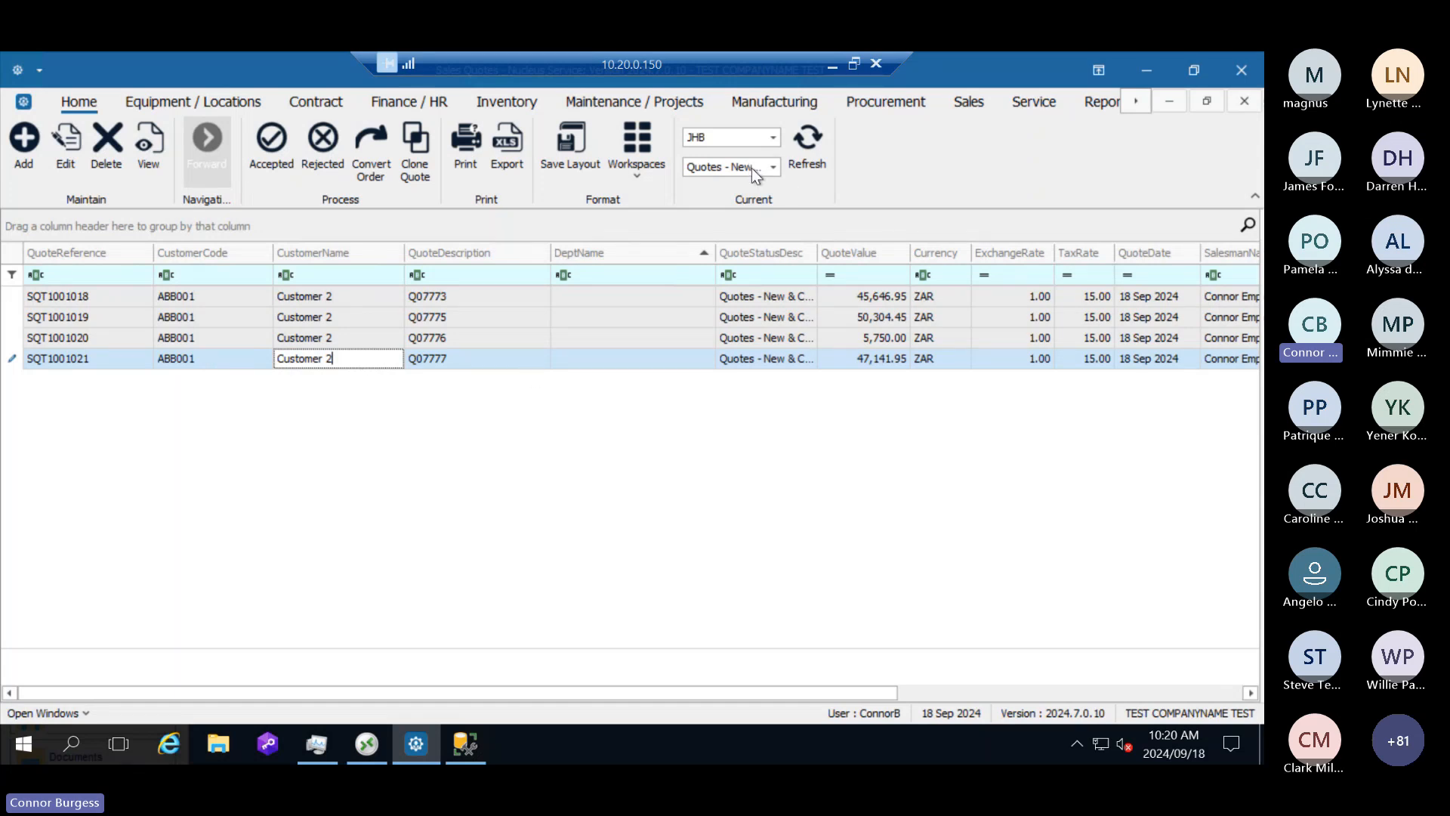
pyautogui.click(250, 359)
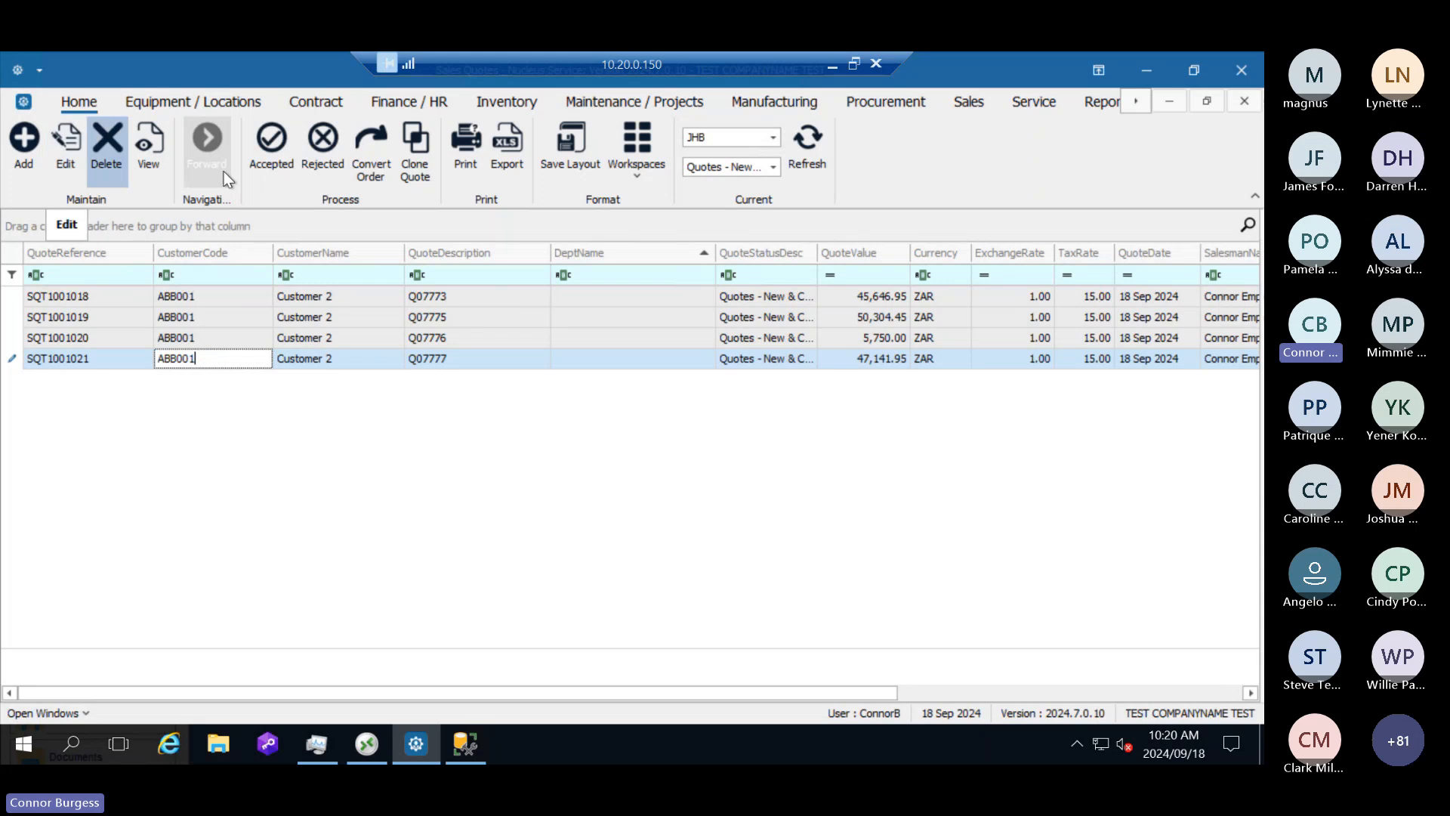
# Step: List the quotes with the status Quotes - CQ Active, view the Customer 2 quote's item lines and return to the list
pyautogui.click(773, 167)
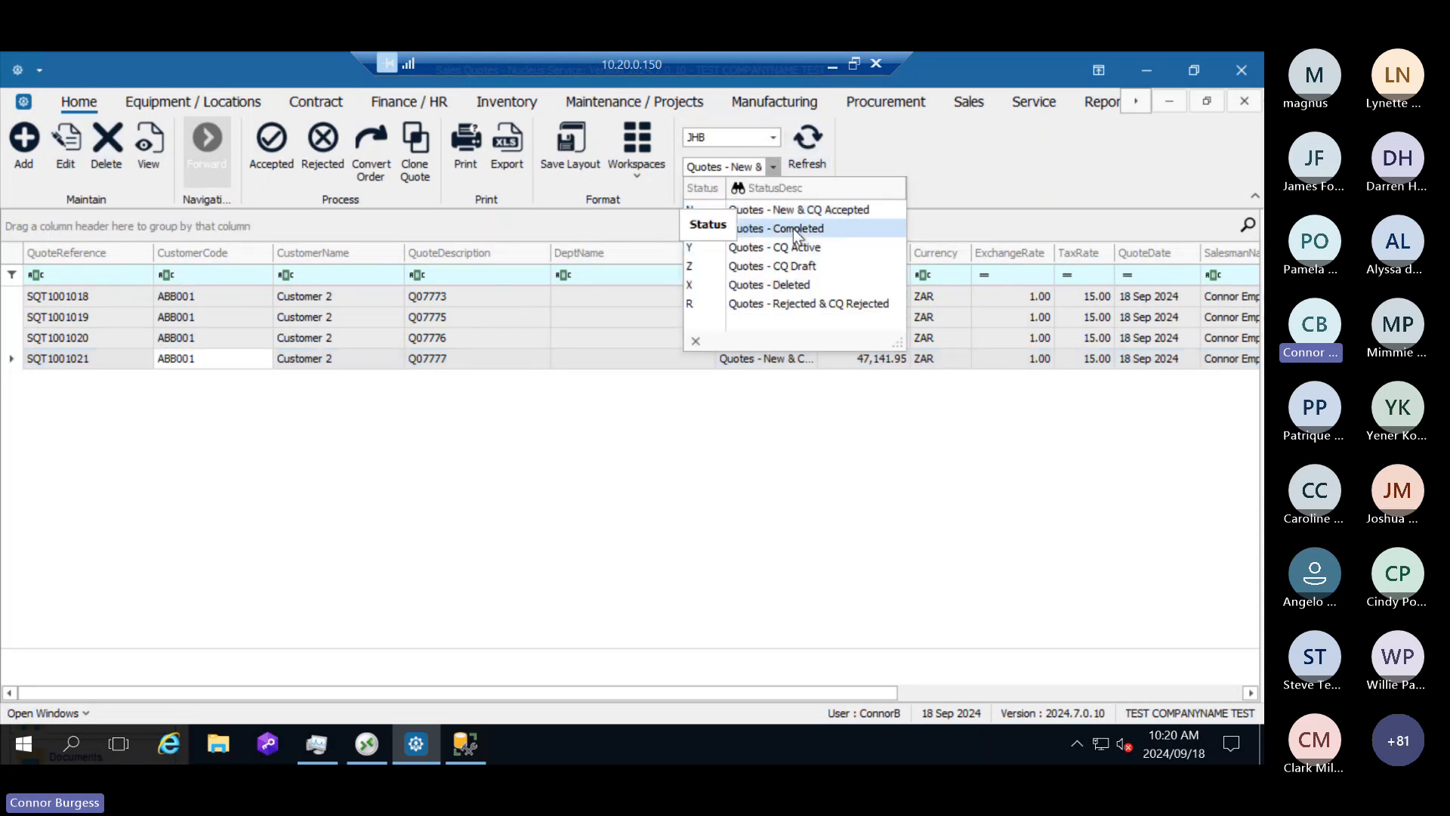
pyautogui.click(793, 248)
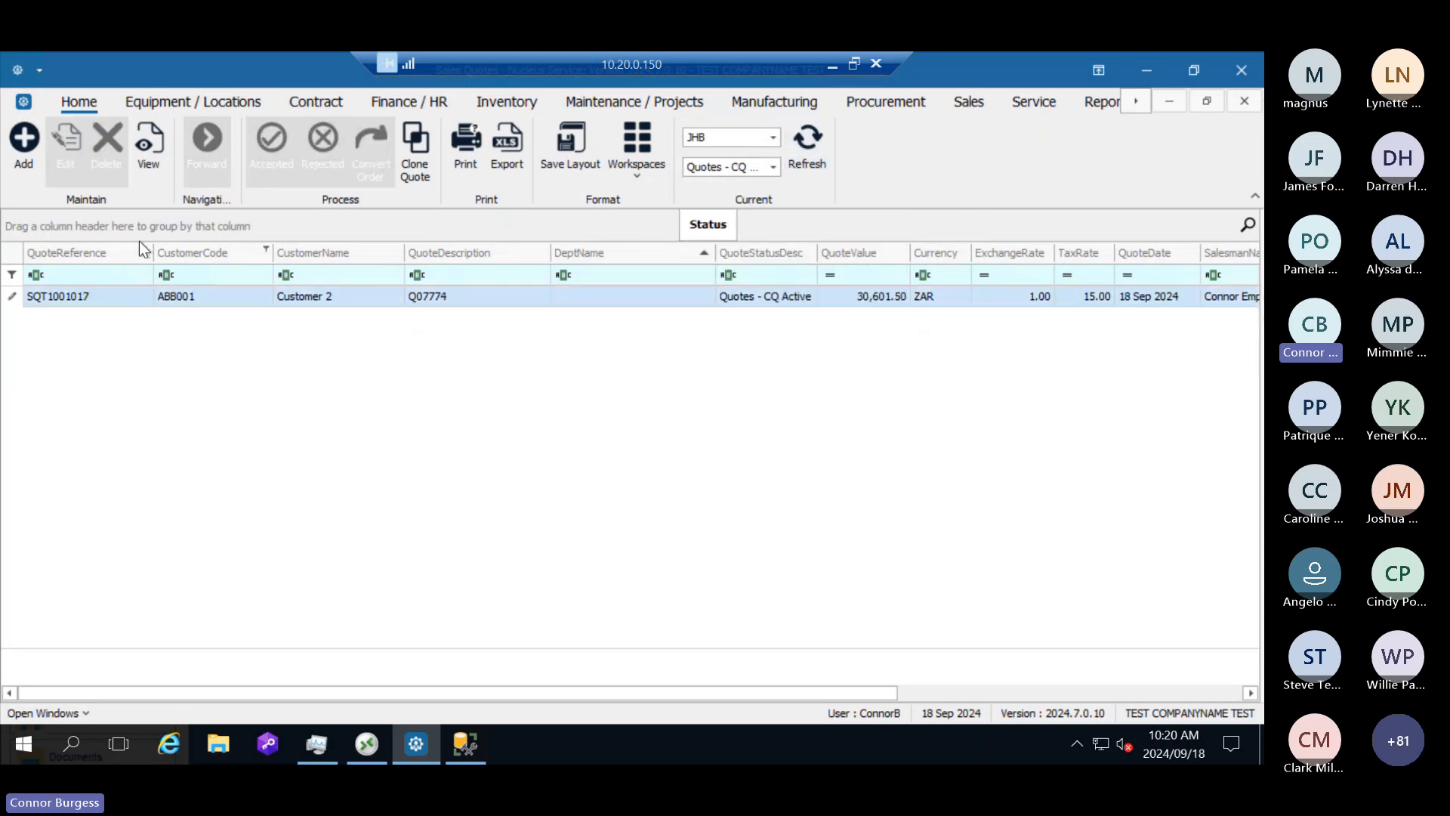
pyautogui.click(146, 165)
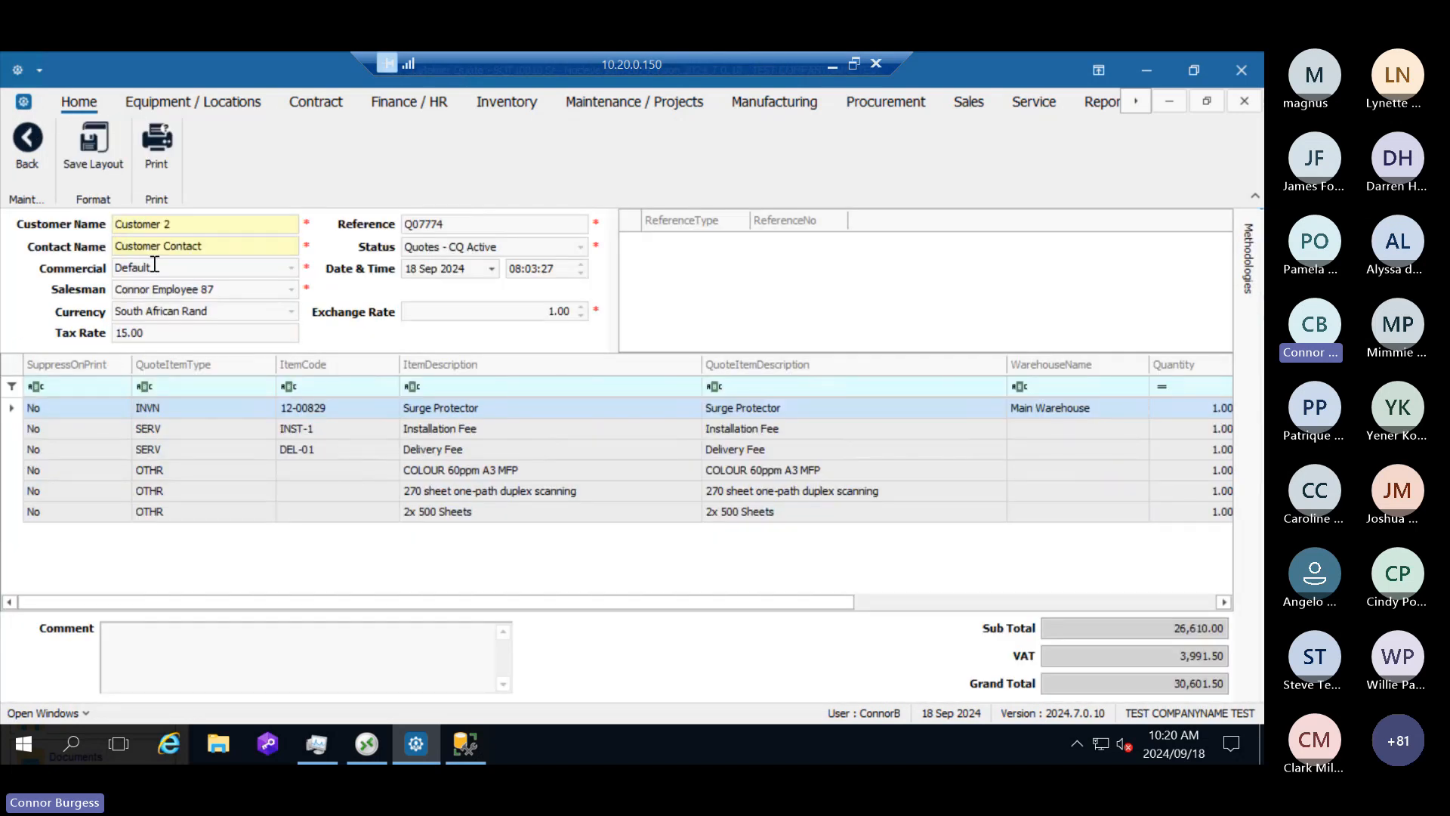
pyautogui.click(34, 154)
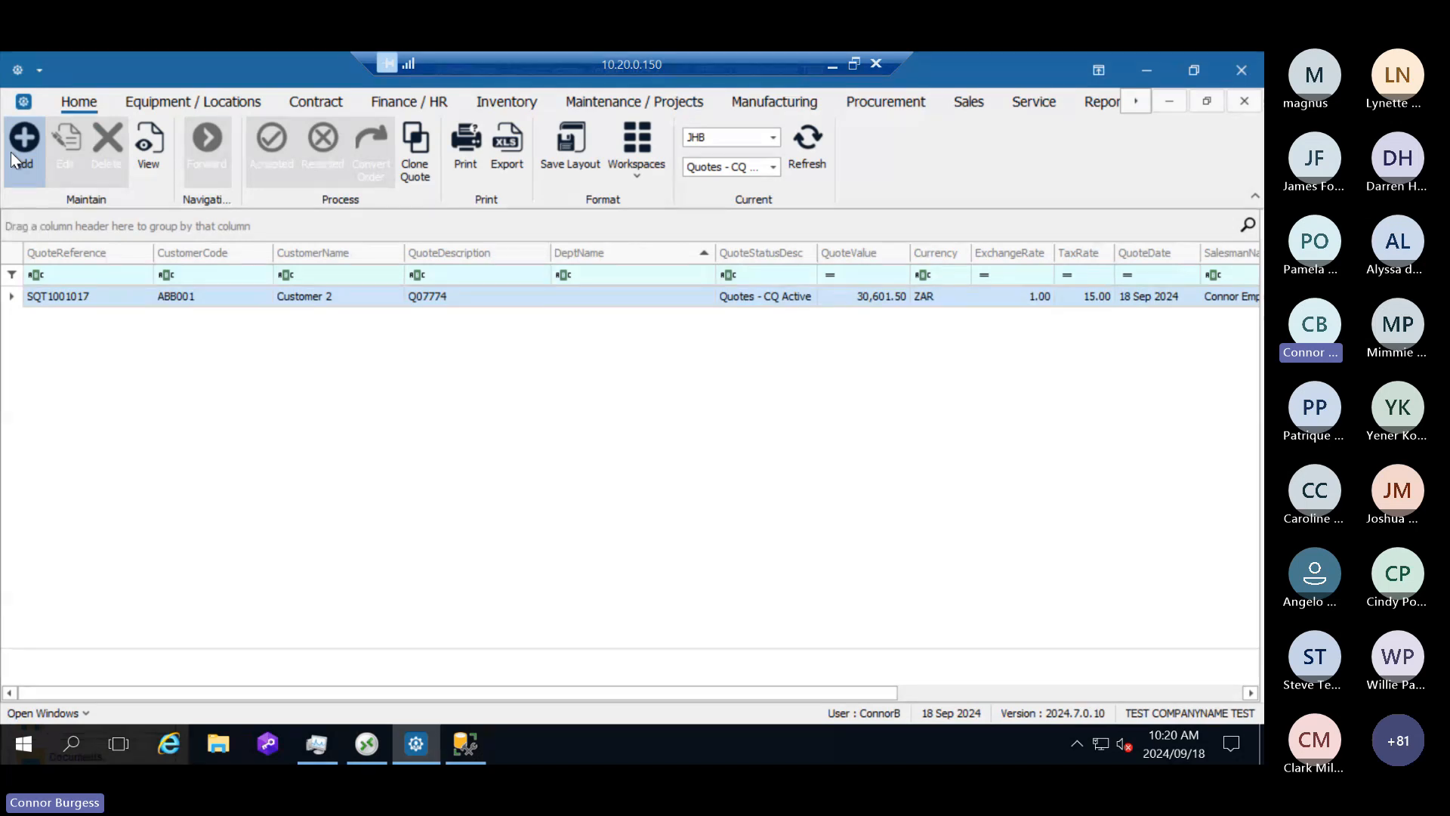
# Step: Switch the list back to Quotes - New & CQ Accepted and select the newest Customer 2 quote
pyautogui.click(772, 167)
pyautogui.click(785, 209)
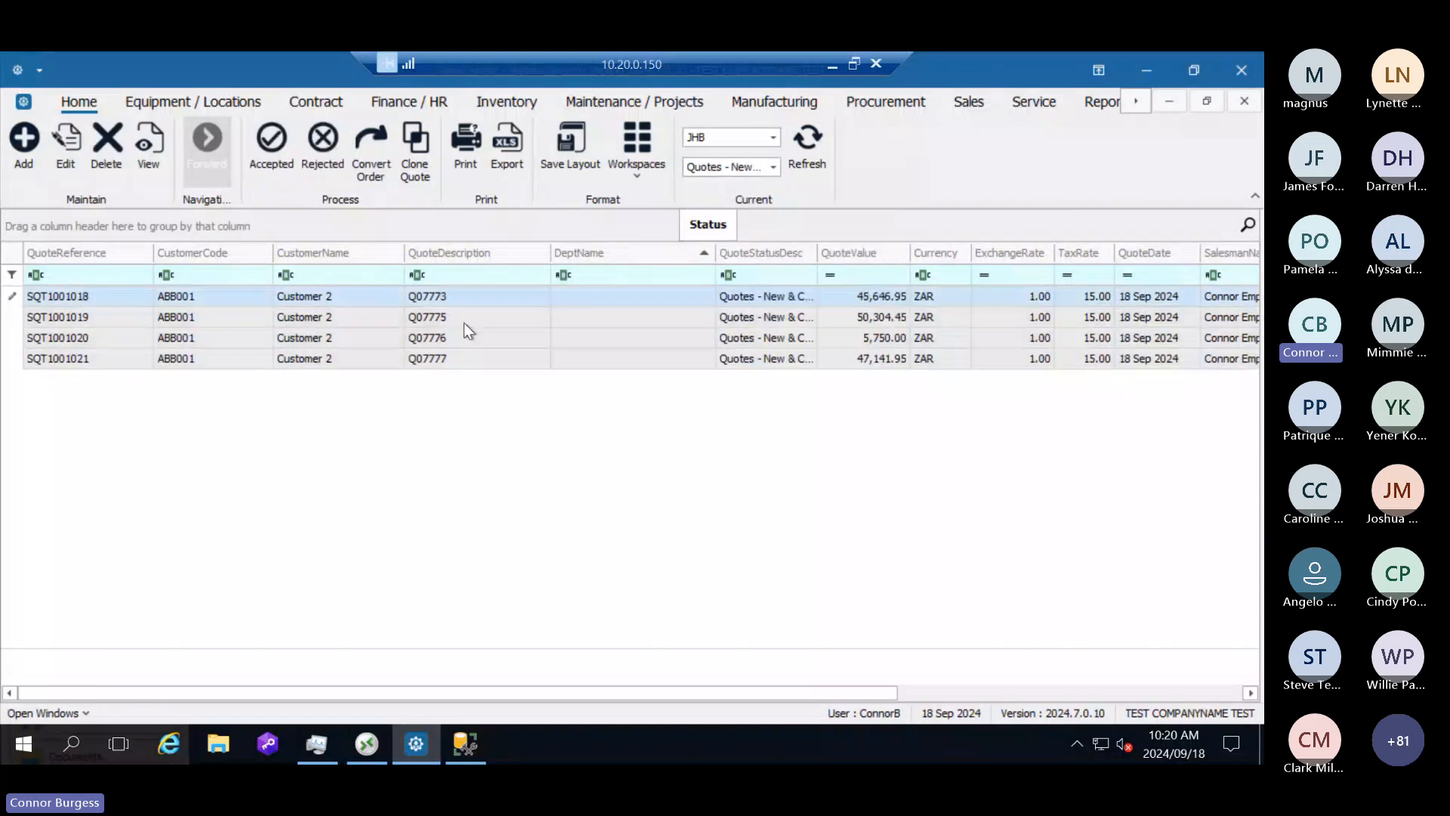
pyautogui.click(206, 361)
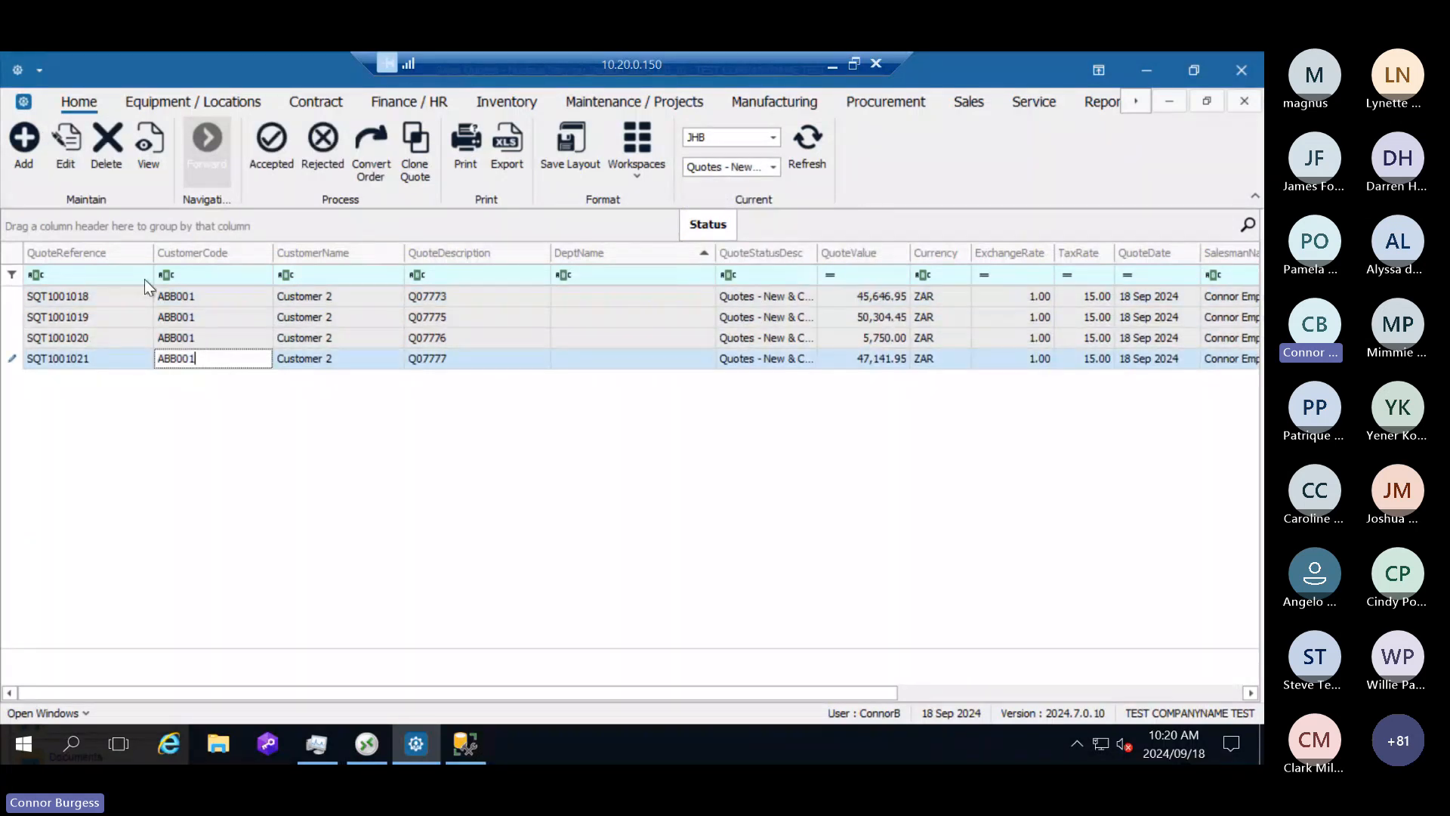
# Step: Open the newest Customer 2 quote to review its item lines, and return to the quote list without saving
pyautogui.click(69, 155)
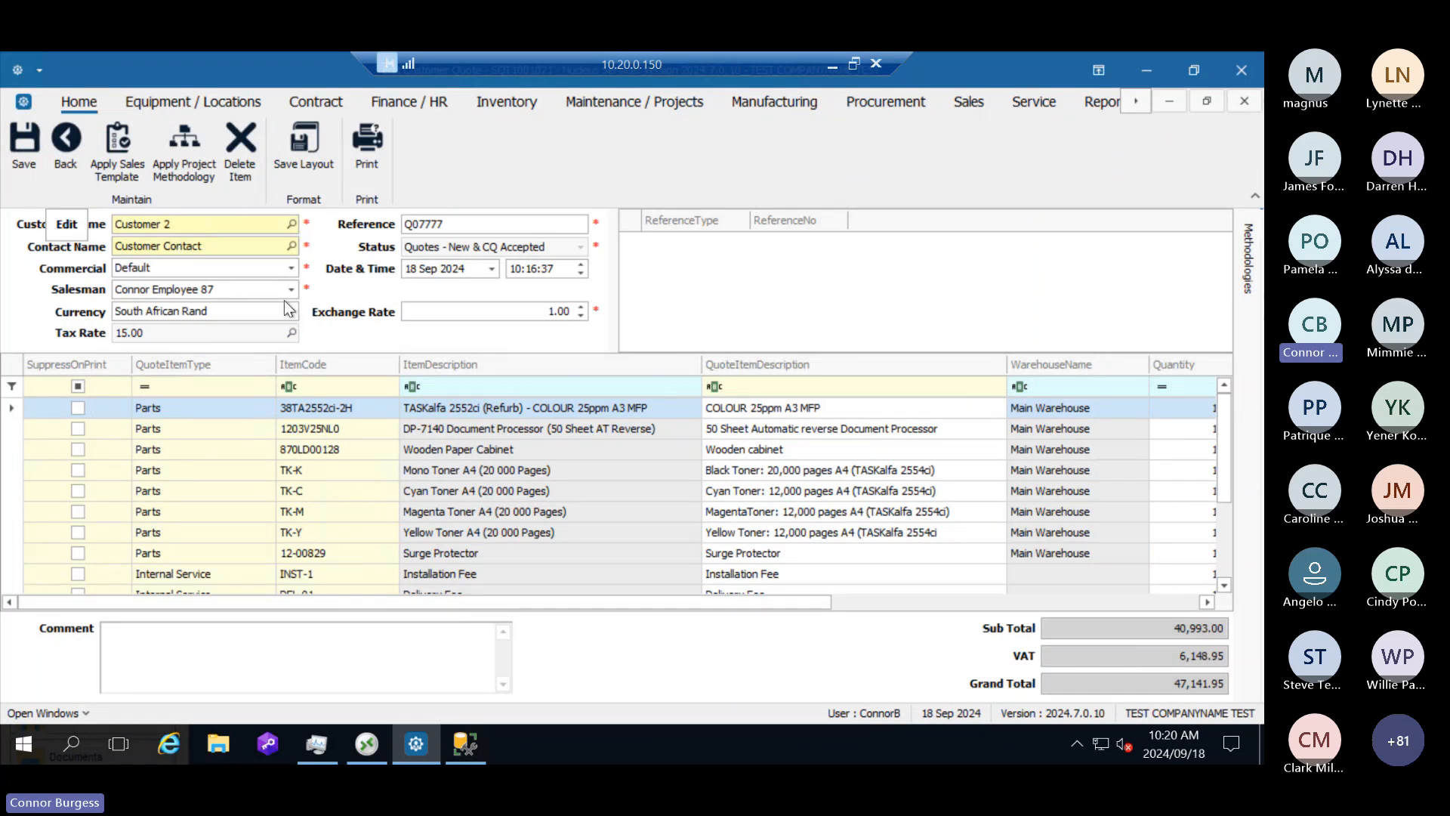
pyautogui.click(80, 162)
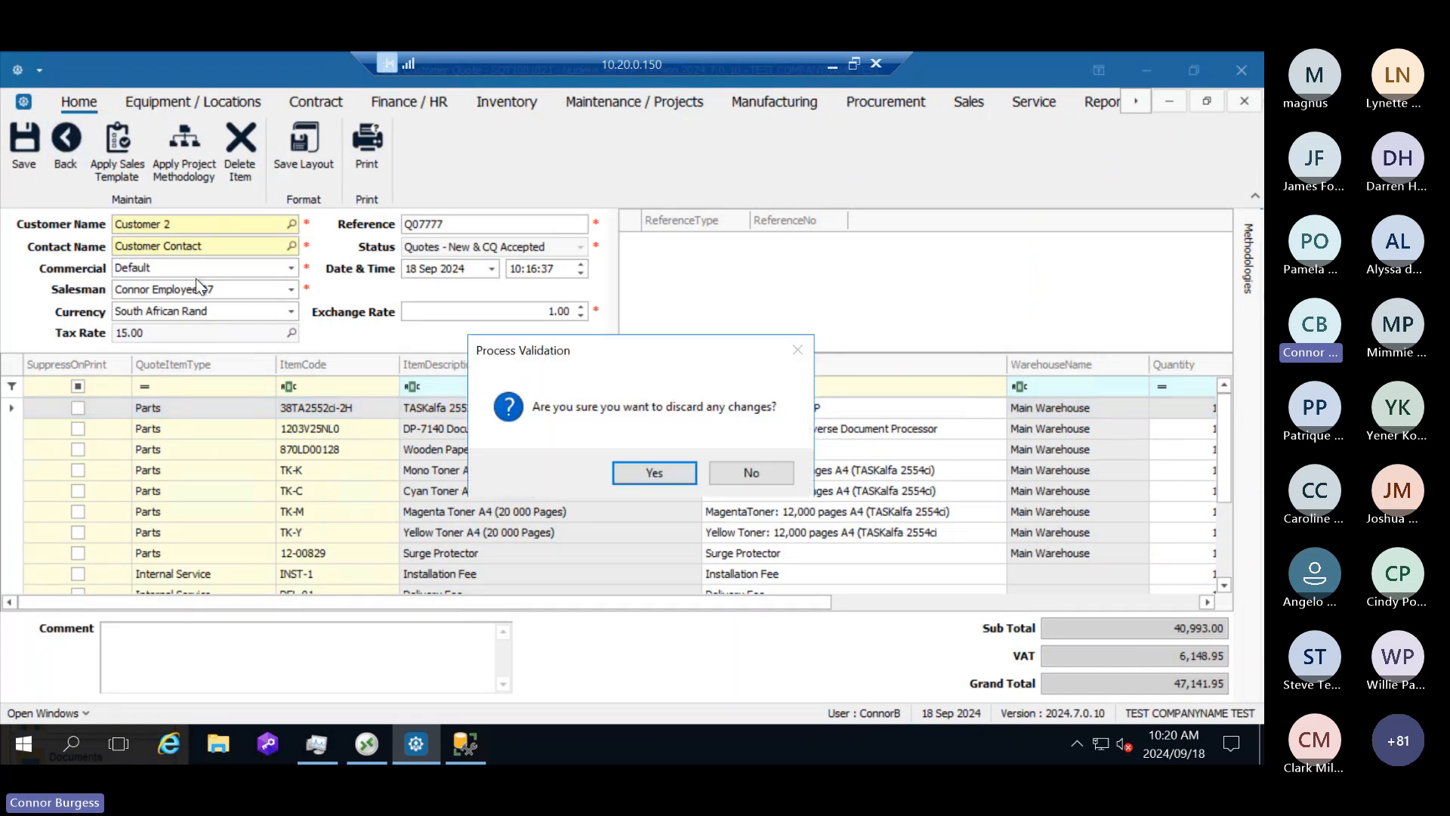
pyautogui.click(674, 463)
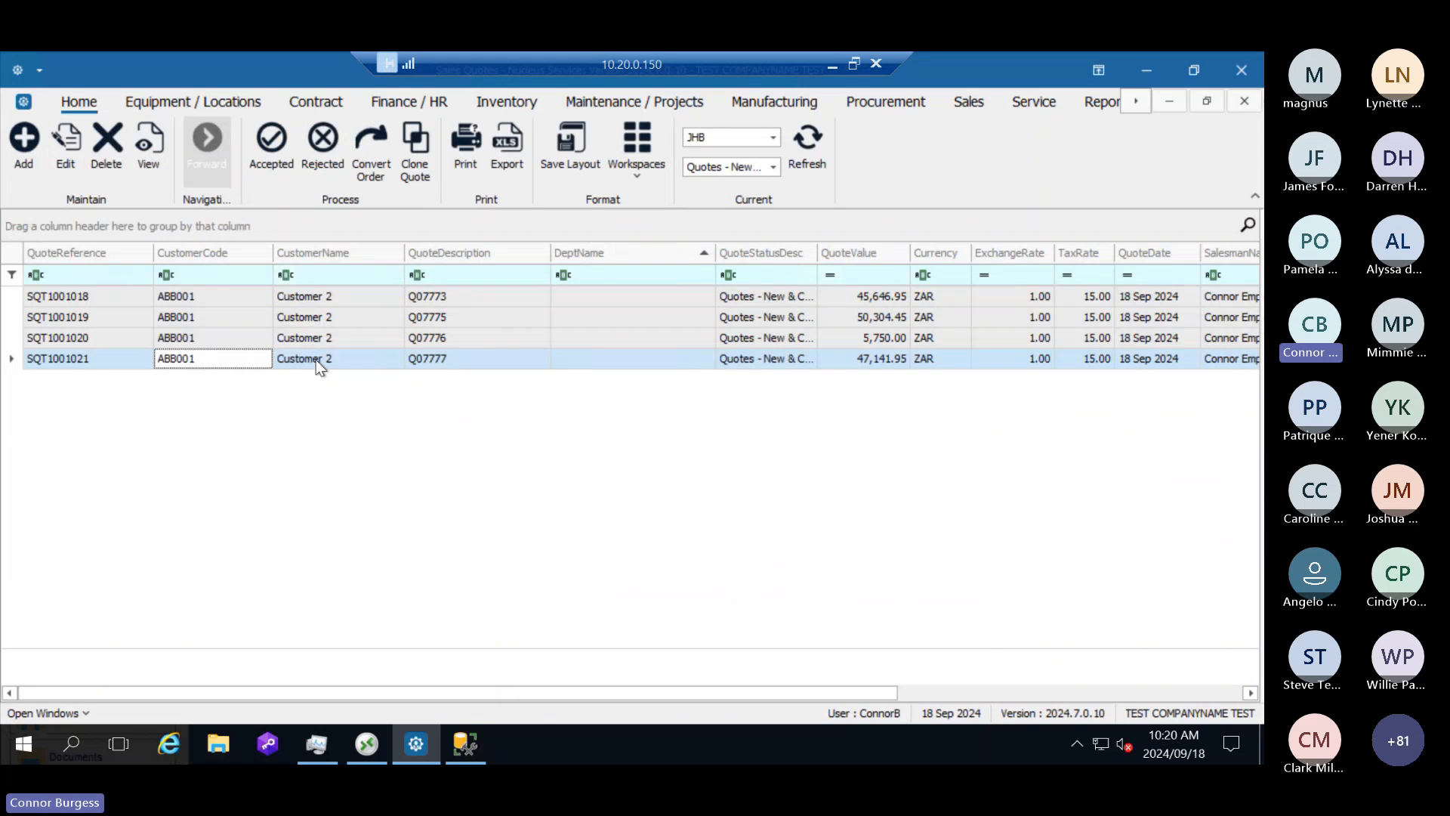
# Step: Convert the newest Customer 2 quote to an order, accepting the stock shortages and closing the quote off
pyautogui.click(316, 359)
pyautogui.click(371, 178)
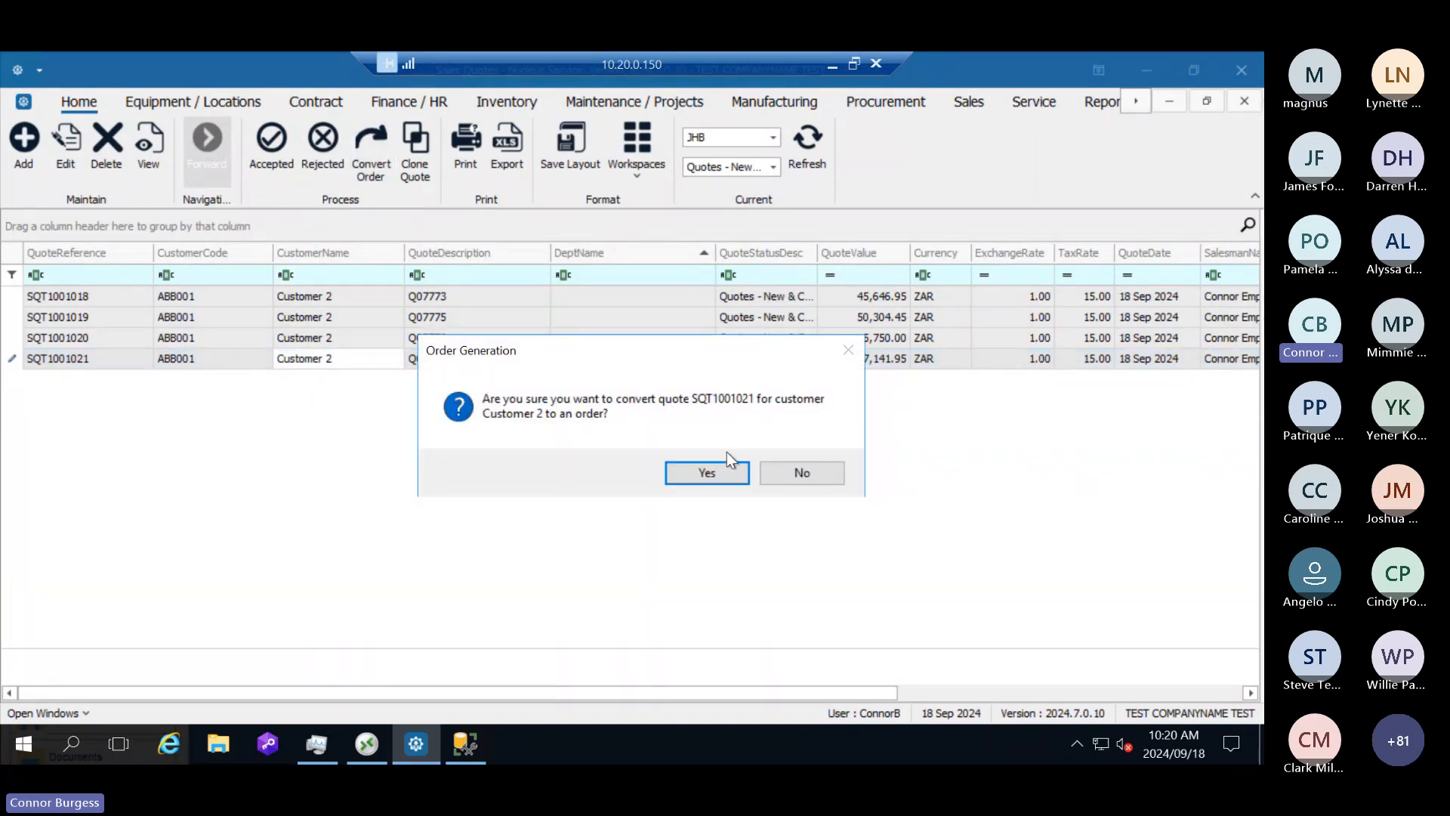
pyautogui.click(724, 476)
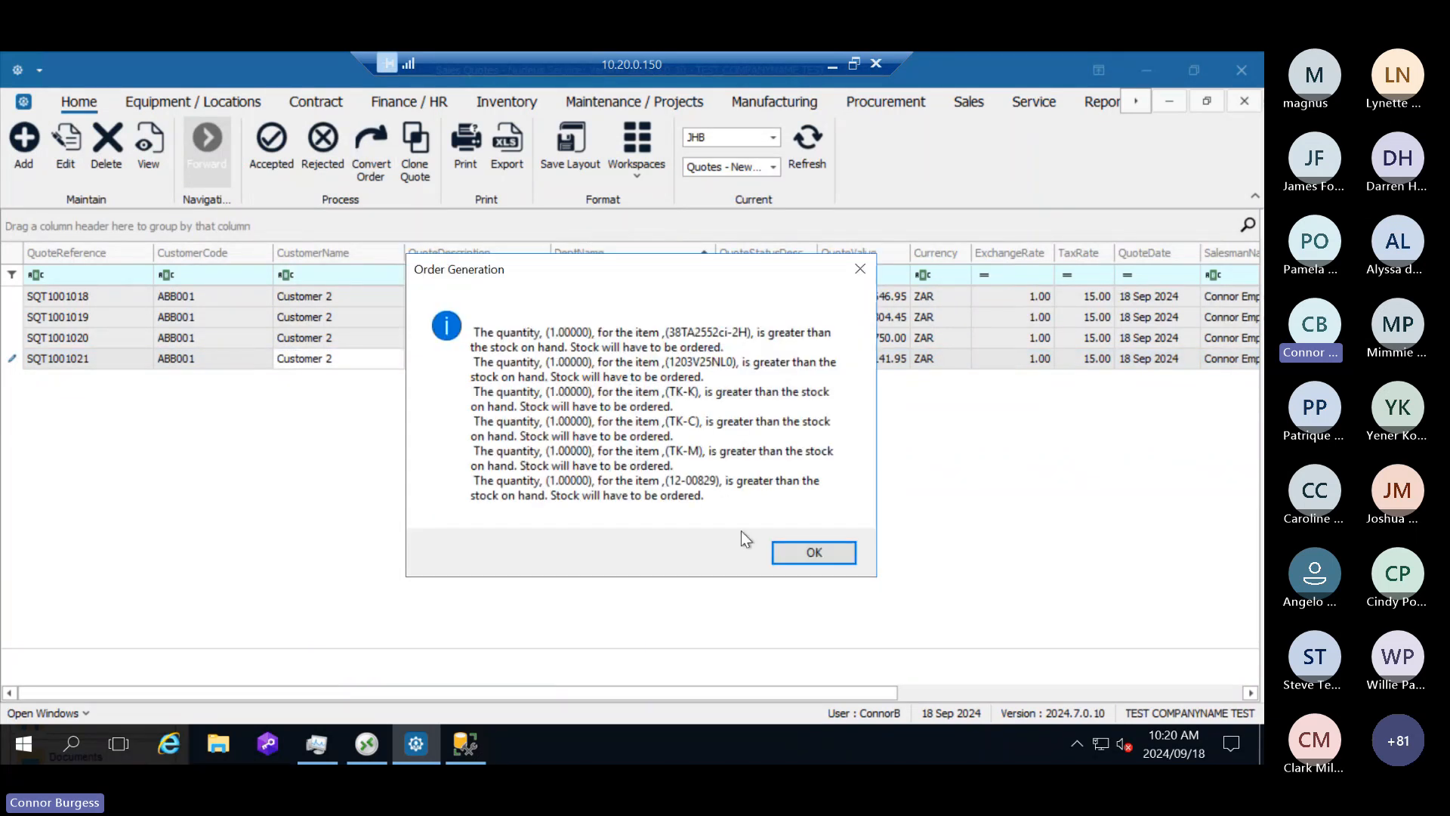
pyautogui.click(819, 559)
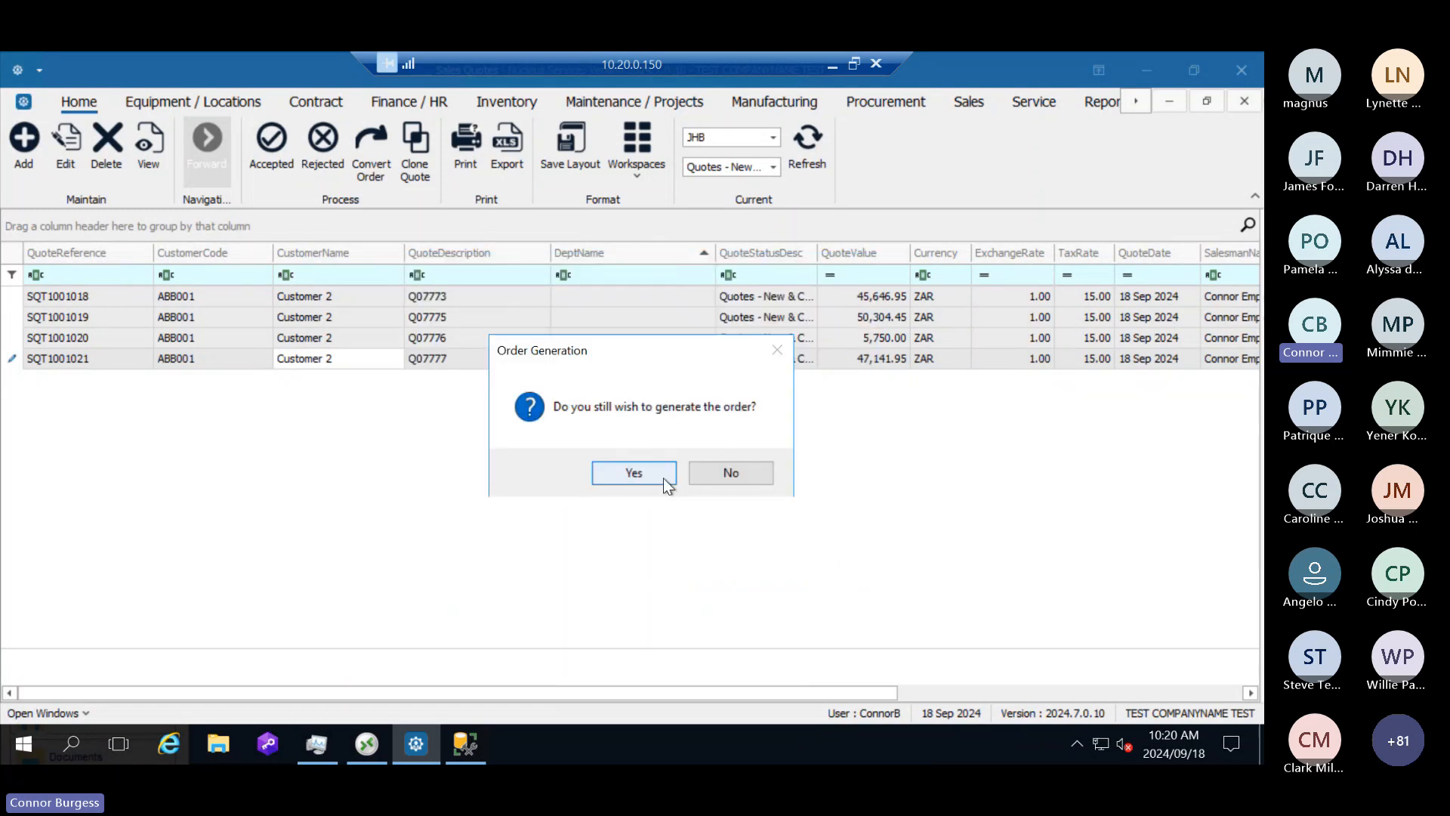
pyautogui.click(664, 479)
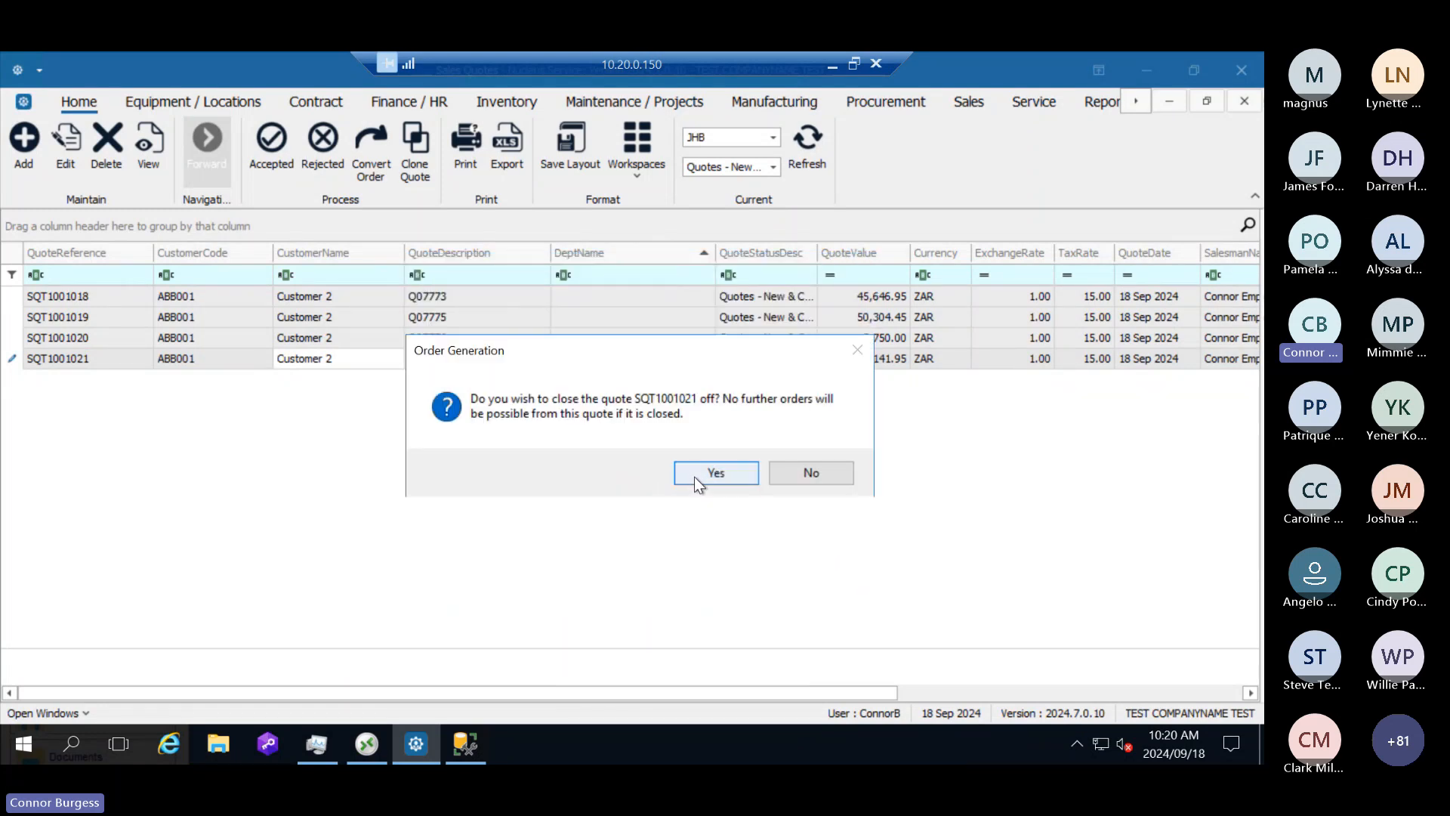
pyautogui.click(695, 478)
pyautogui.click(679, 479)
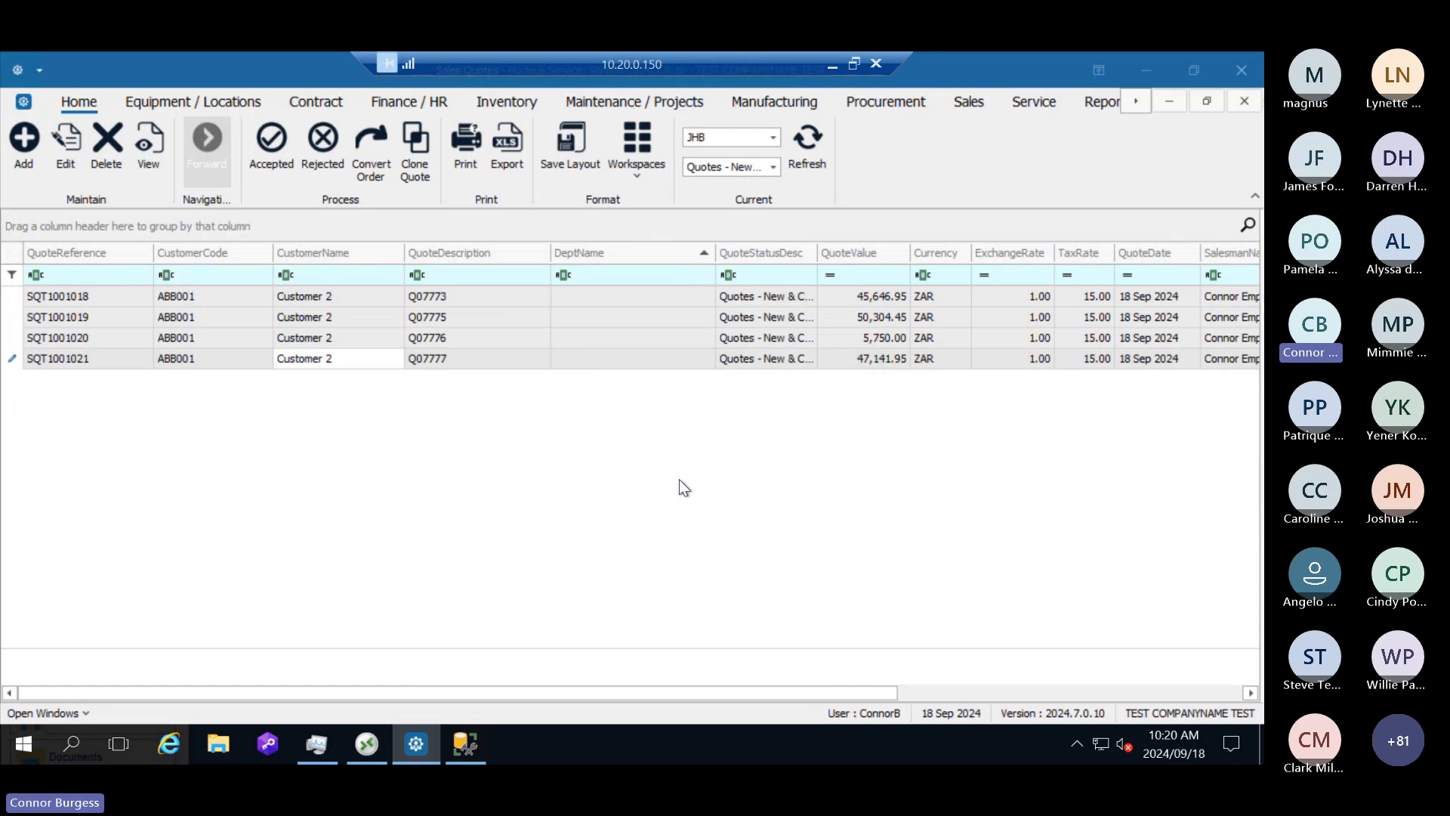
# Step: Open the new Customer 2 sales order, view its item lines and return to the order list without saving
pyautogui.click(240, 303)
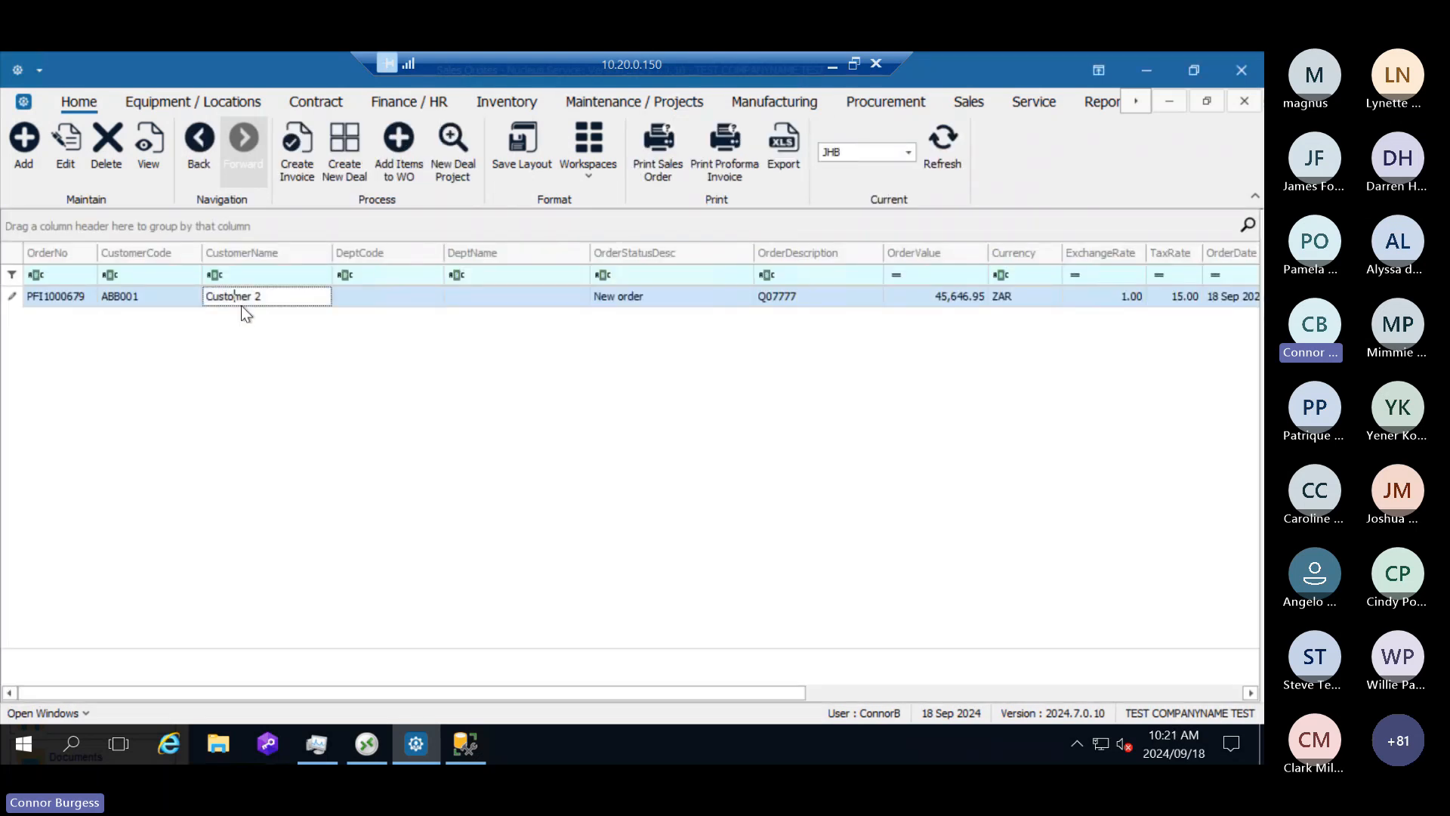
pyautogui.click(66, 149)
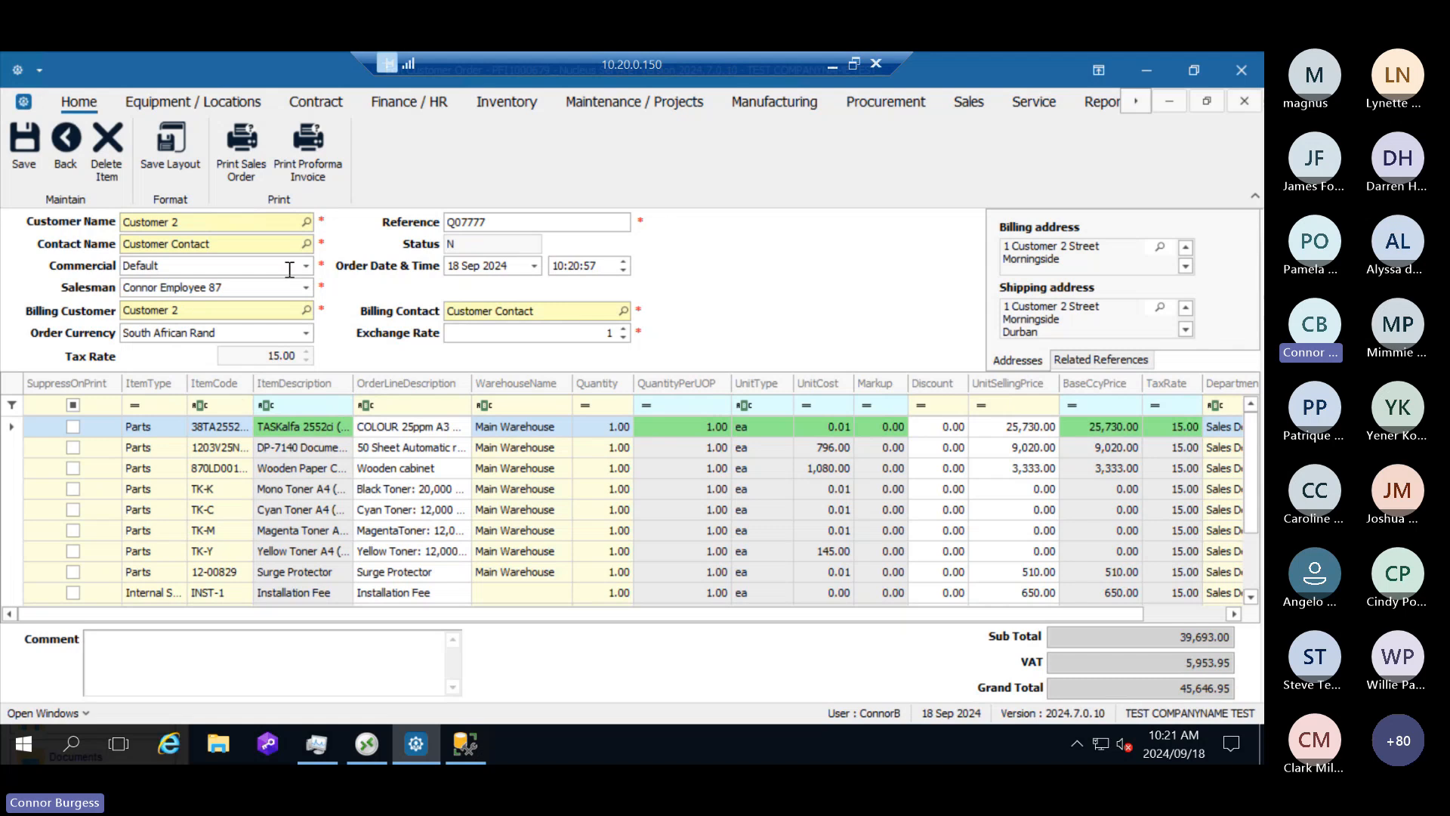
pyautogui.click(71, 146)
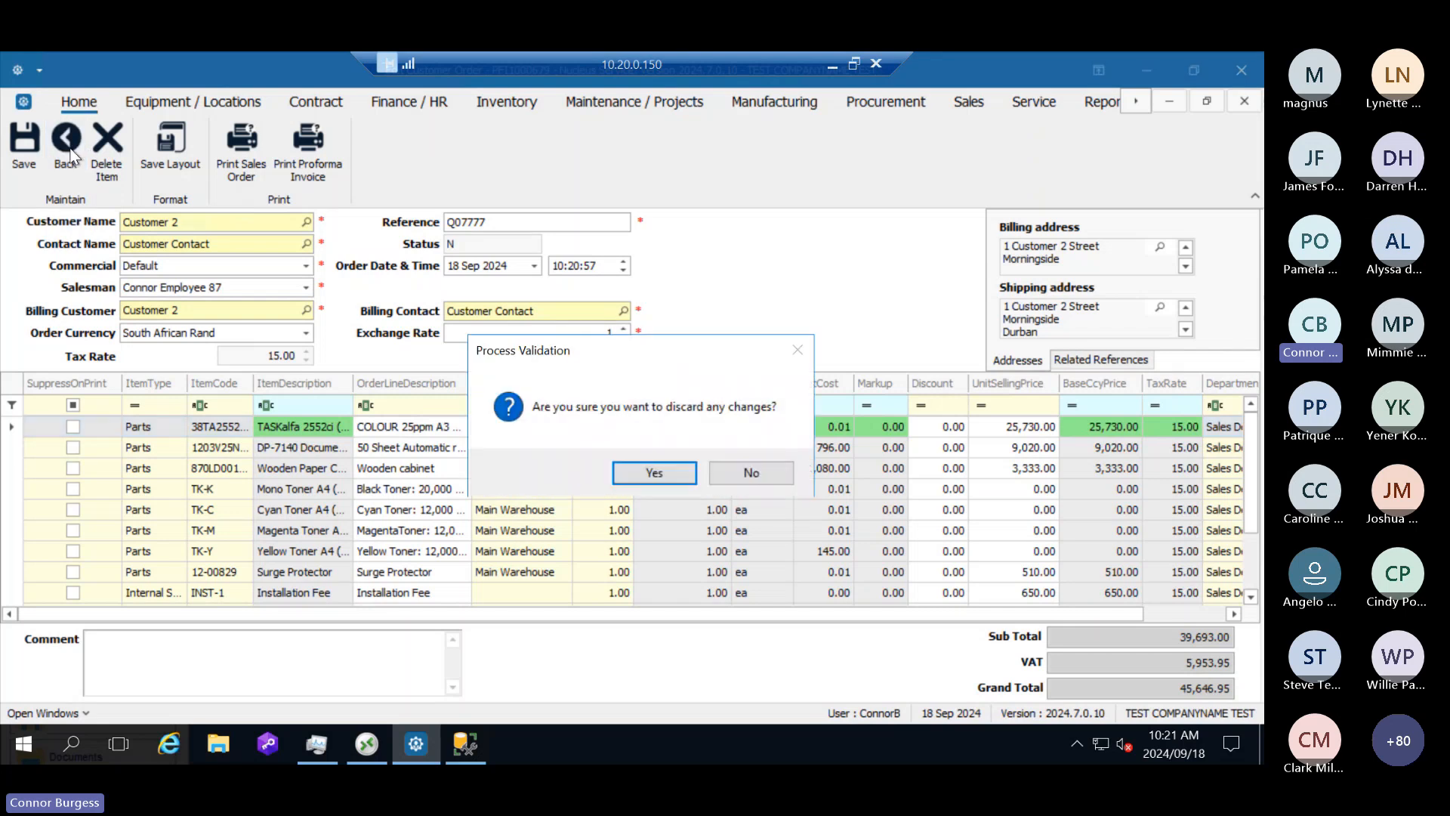
pyautogui.click(656, 472)
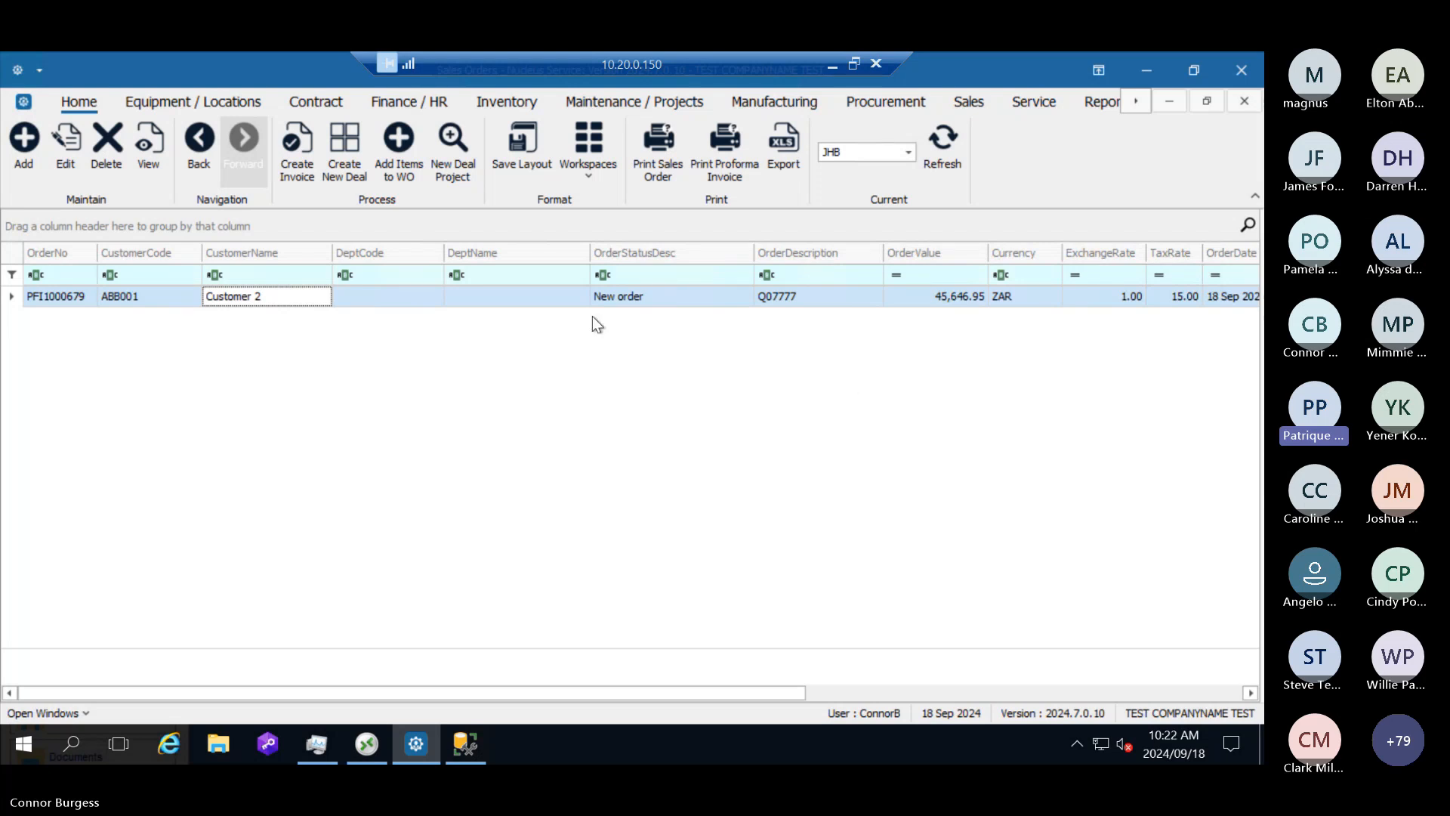
# Step: Reopen the Customer 2 sales order to recheck its details and lines, and leave it by discarding any changes
pyautogui.click(317, 302)
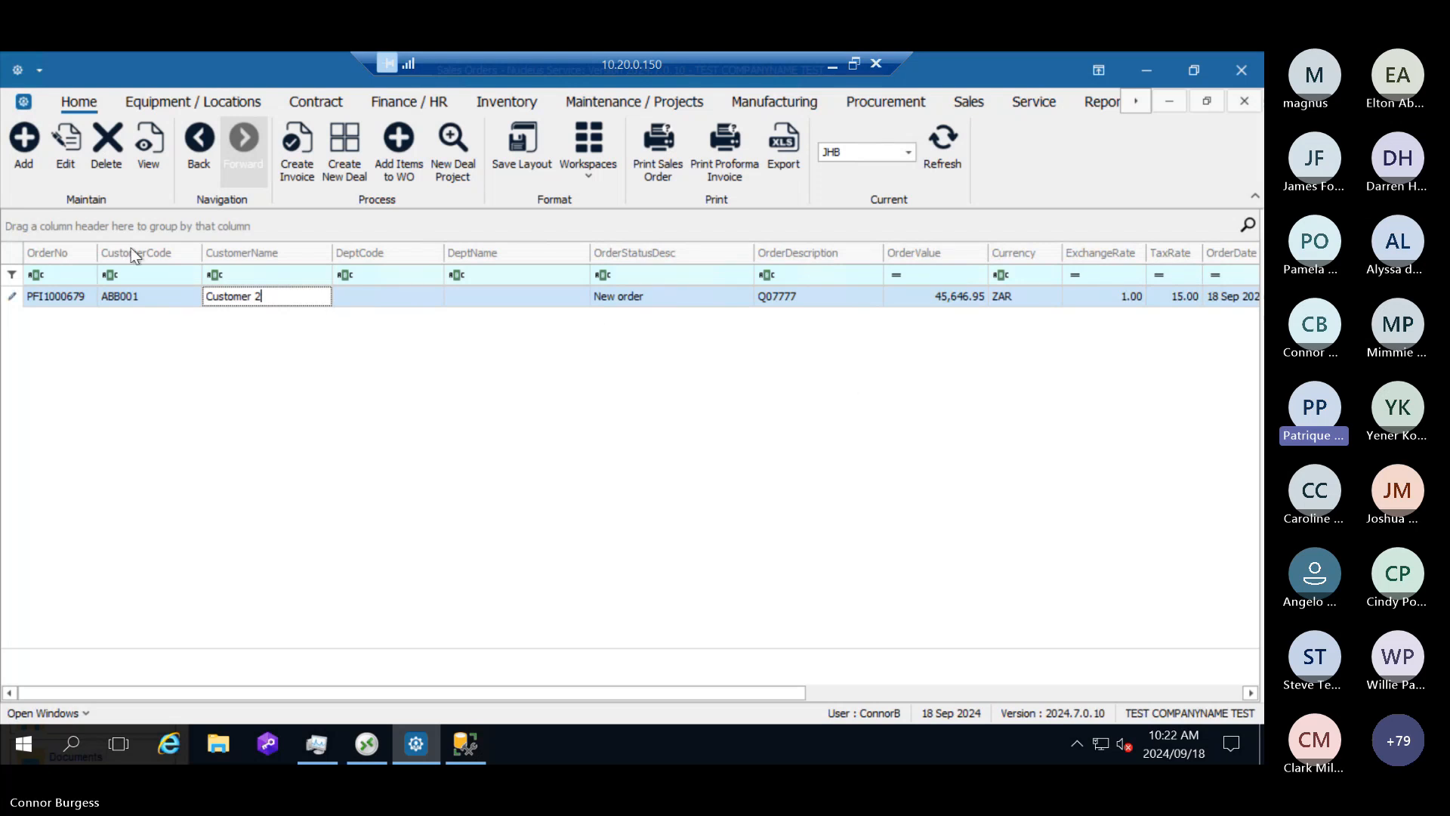
pyautogui.click(85, 158)
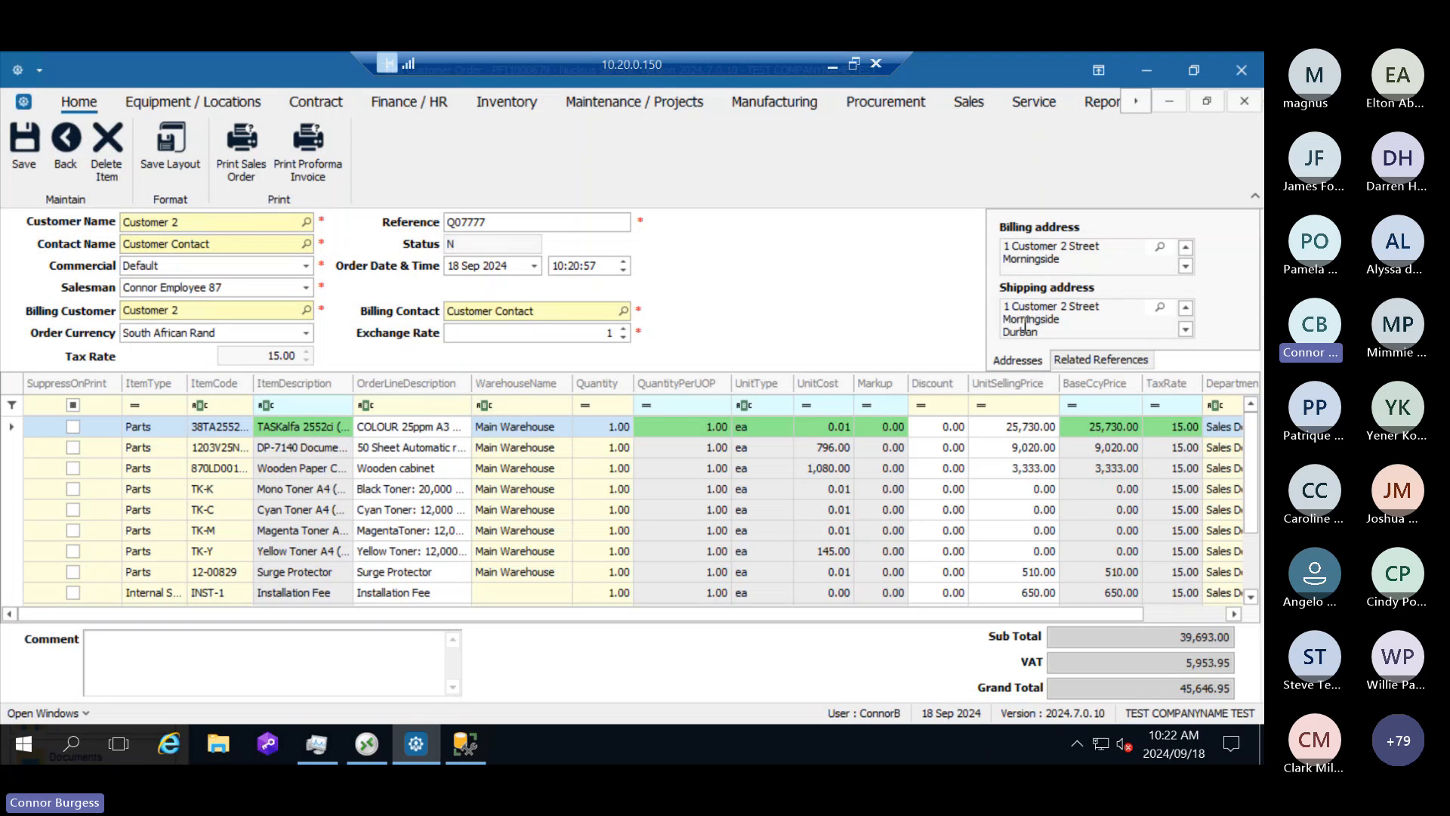
pyautogui.click(67, 144)
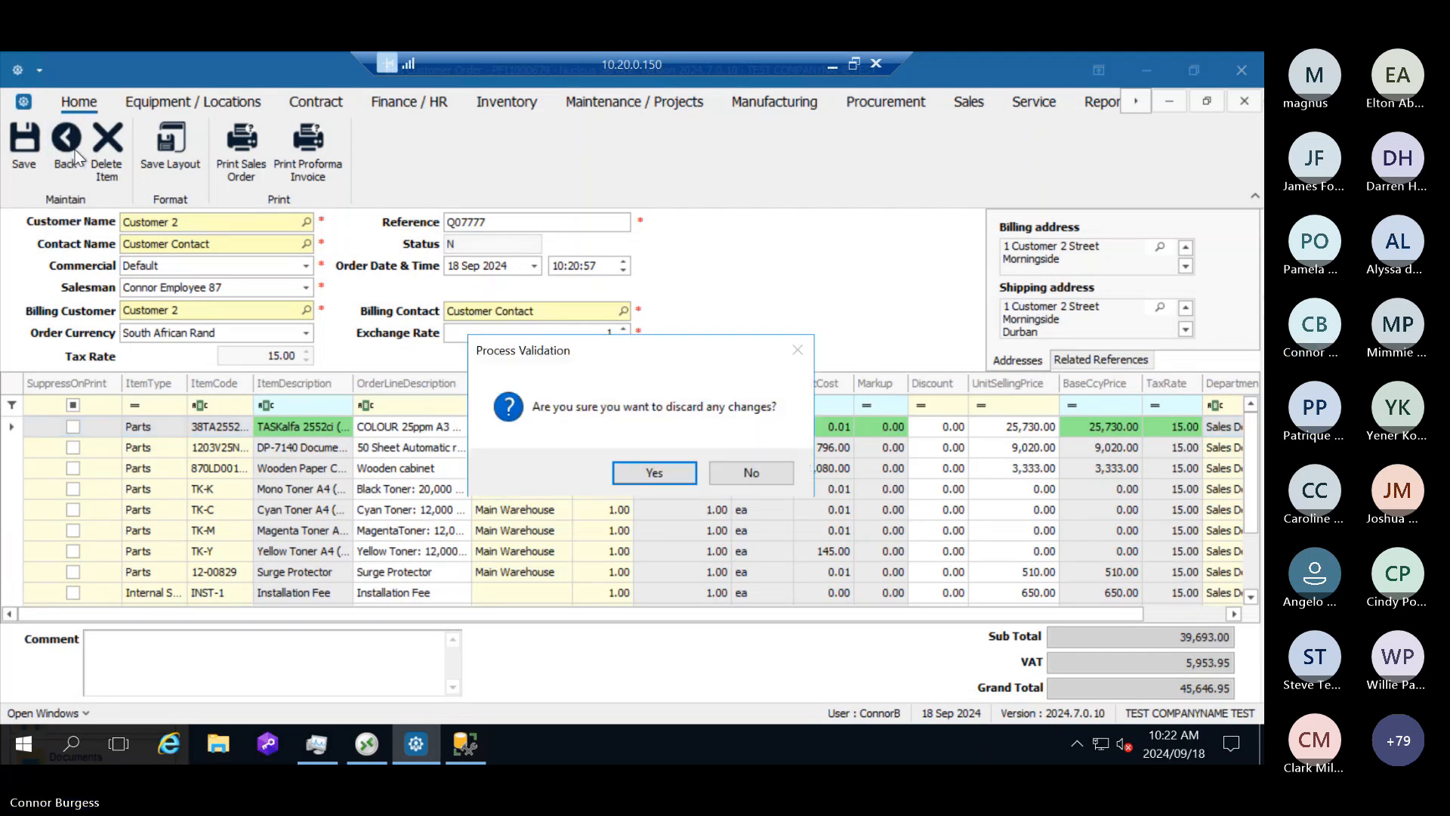
pyautogui.click(654, 474)
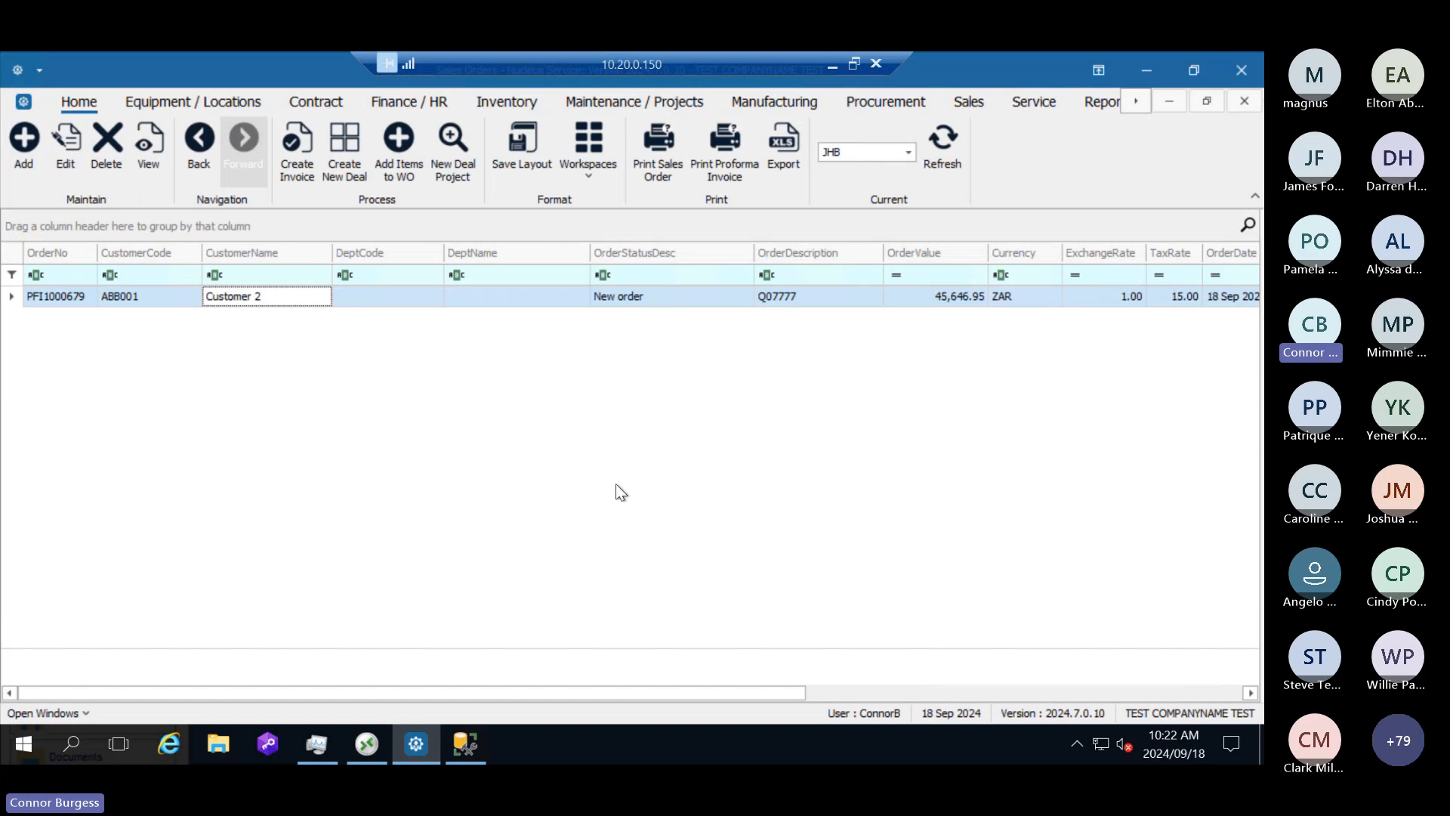